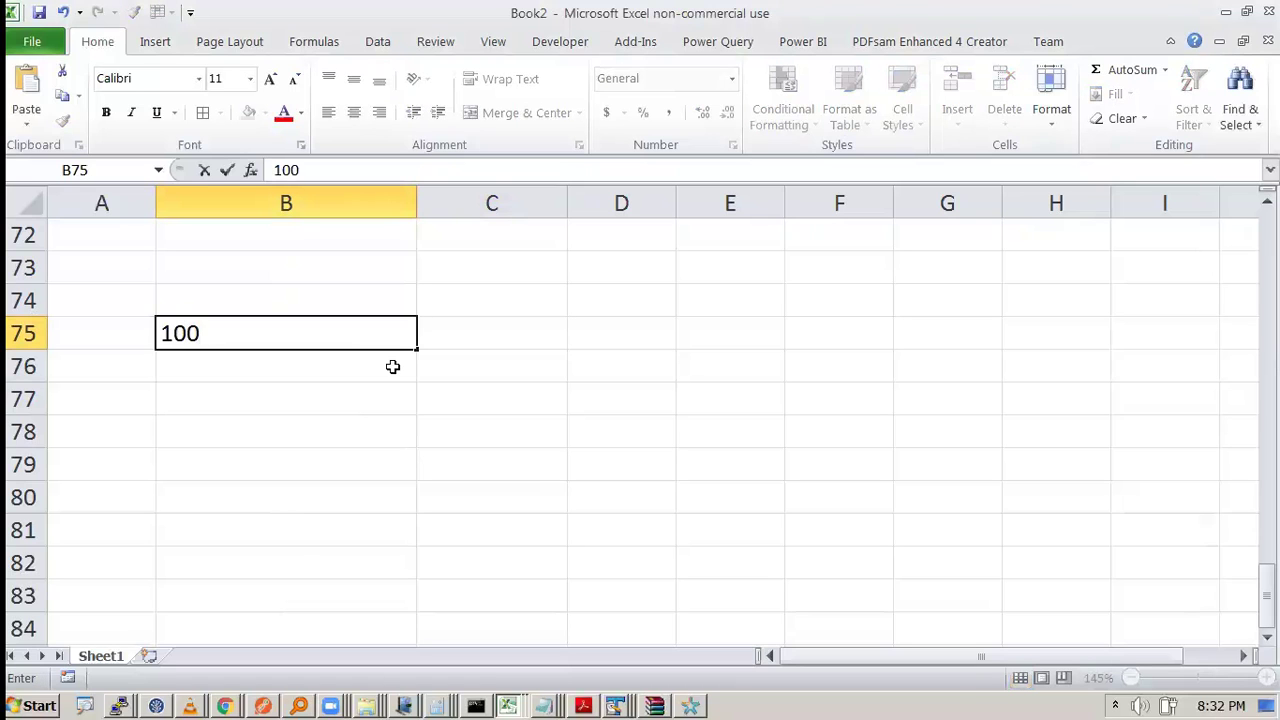
Label A75 as PV and enter the present value in B75 as -100
key(ctrl+Return)
key(Left)
text(PV)
key(Return)
key(Up)
key(Right)
key(F2)
key(Home)
text(-)
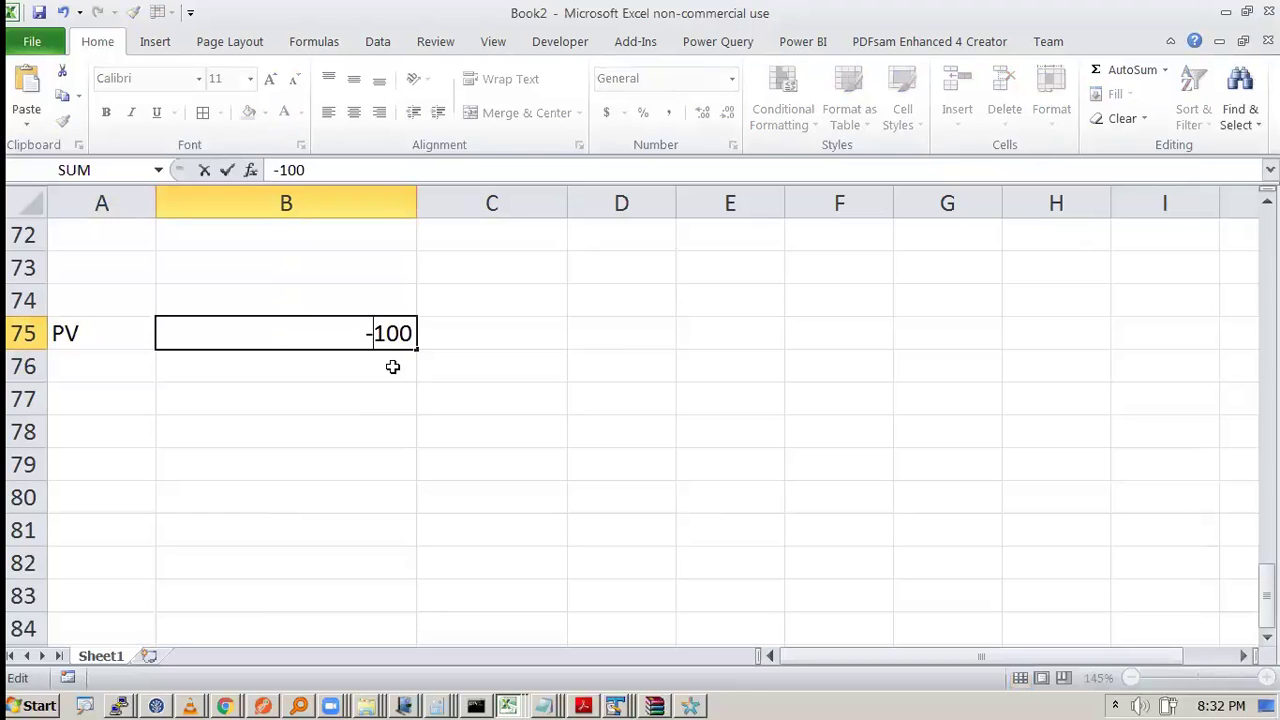
key(Return)
Label A76 as FV, leaving its value blank, and add a rate row below it with 8% in B77
key(Left)
text(FV)
key(Right)
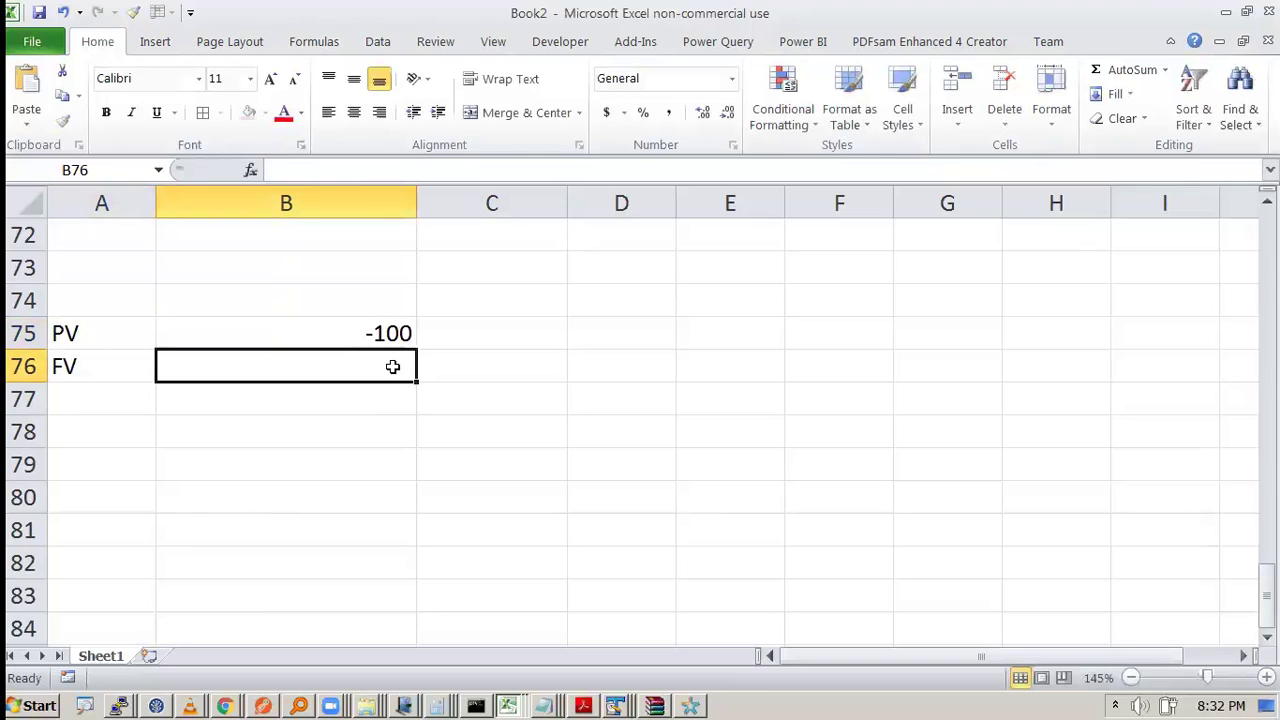
key(Down)
key(Left)
text(rate)
key(Tab)
text(8%)
key(Return)
Add a row labelled "fre" in A78 with the value 1 in B78
text(A)
key(BackSpace)
text(fre)
key(Tab)
text(1)
key(Return)
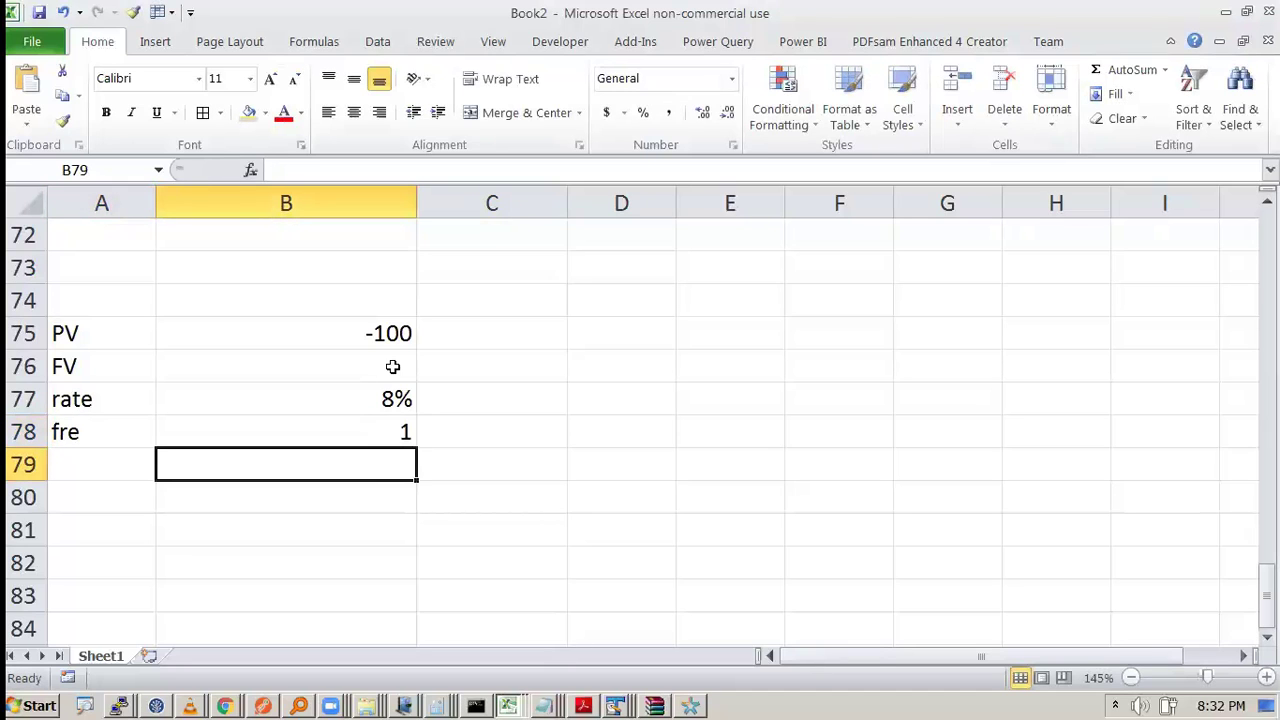
key(Up)
key(Up)
key(Up)
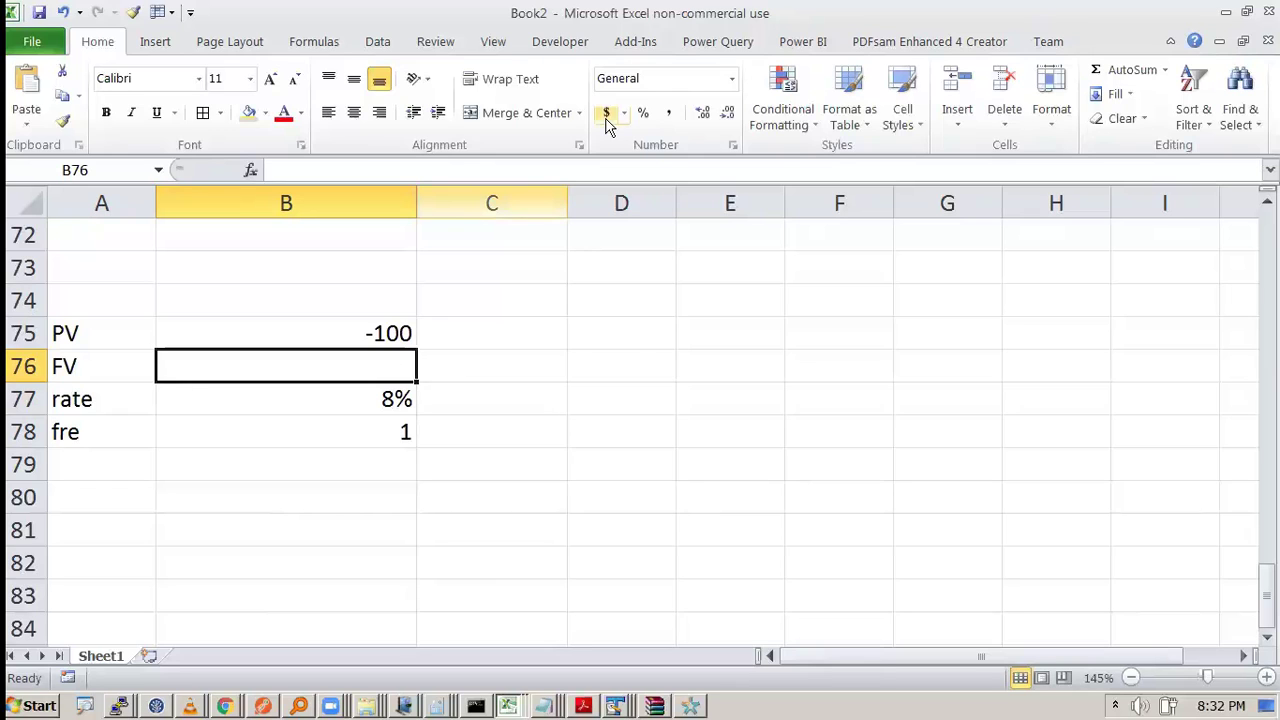
Label A79 "periodic rate" and calculate it in B79 as the rate divided by the frequency, =B77/B78
click(78, 460)
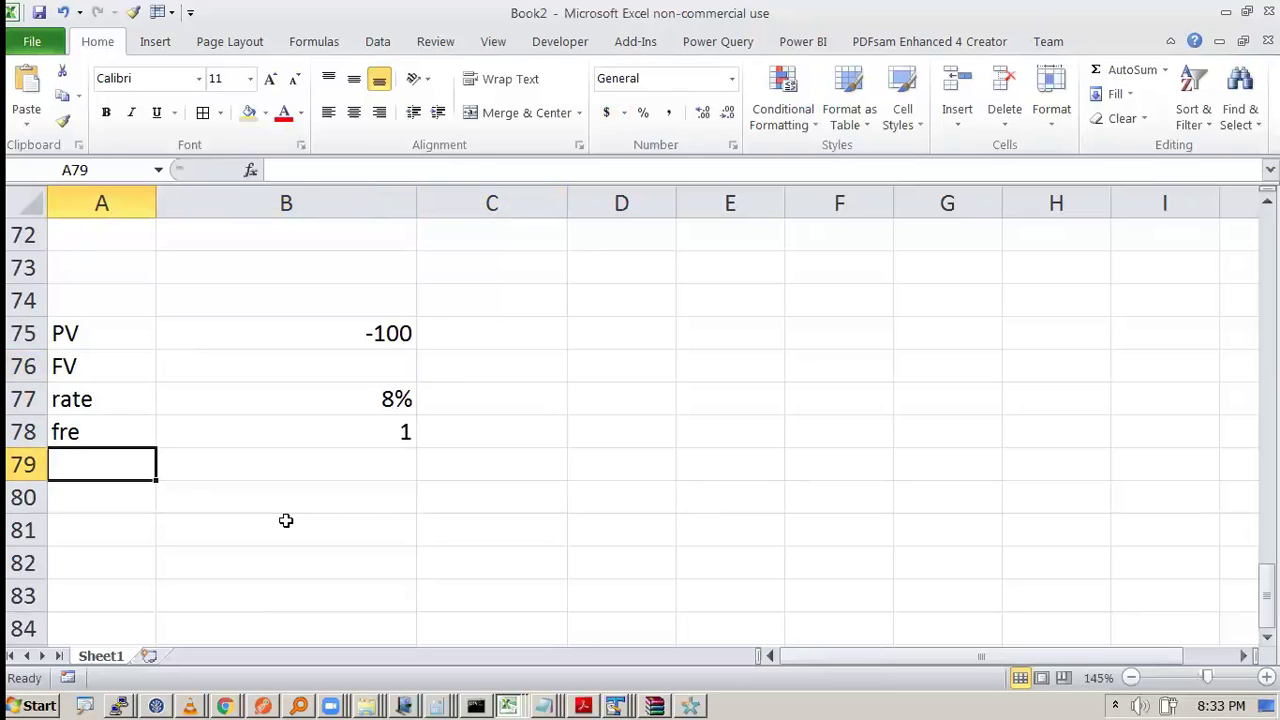
text(periodic rate)
key(Tab)
text(=)
key(Up)
key(Up)
text(/)
key(Up)
key(Return)
Correct the label in A78 to "freq" and fit column A's width to its contents
key(Up)
key(Up)
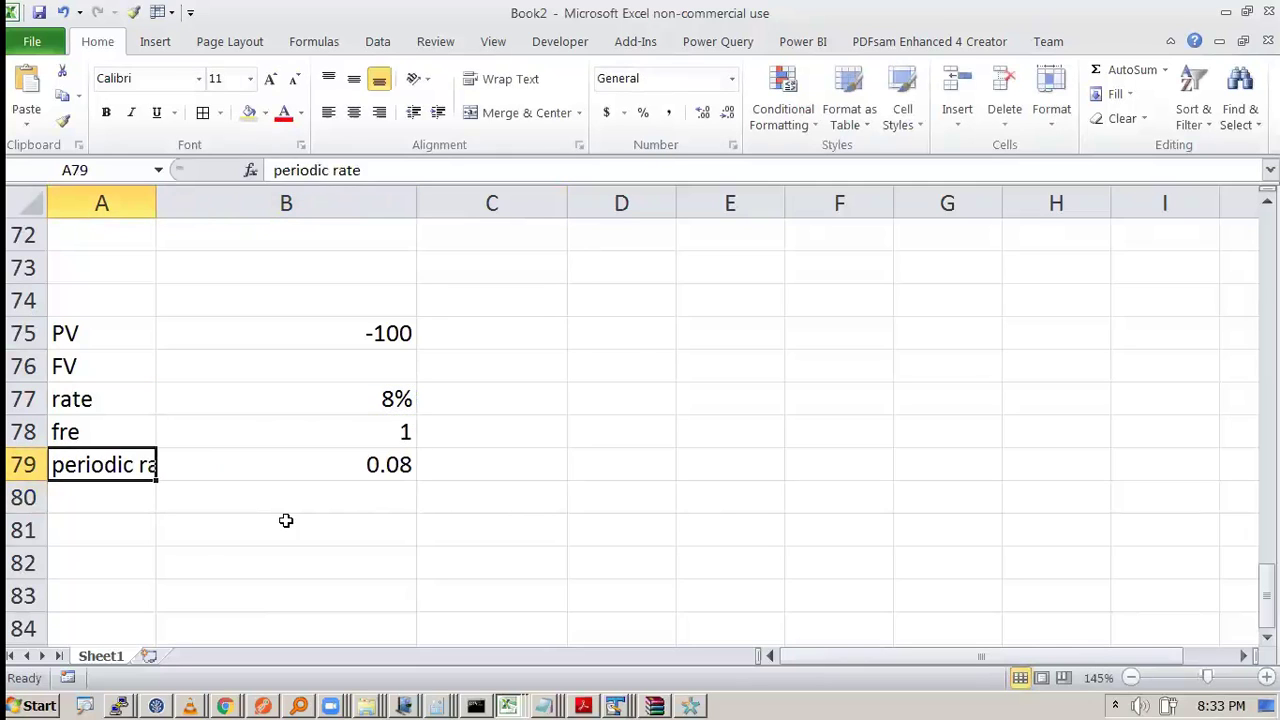
key(F2)
text(q)
key(Return)
double_click(156, 203)
click(371, 384)
key(Up)
text(=-fv)
key(Tab)
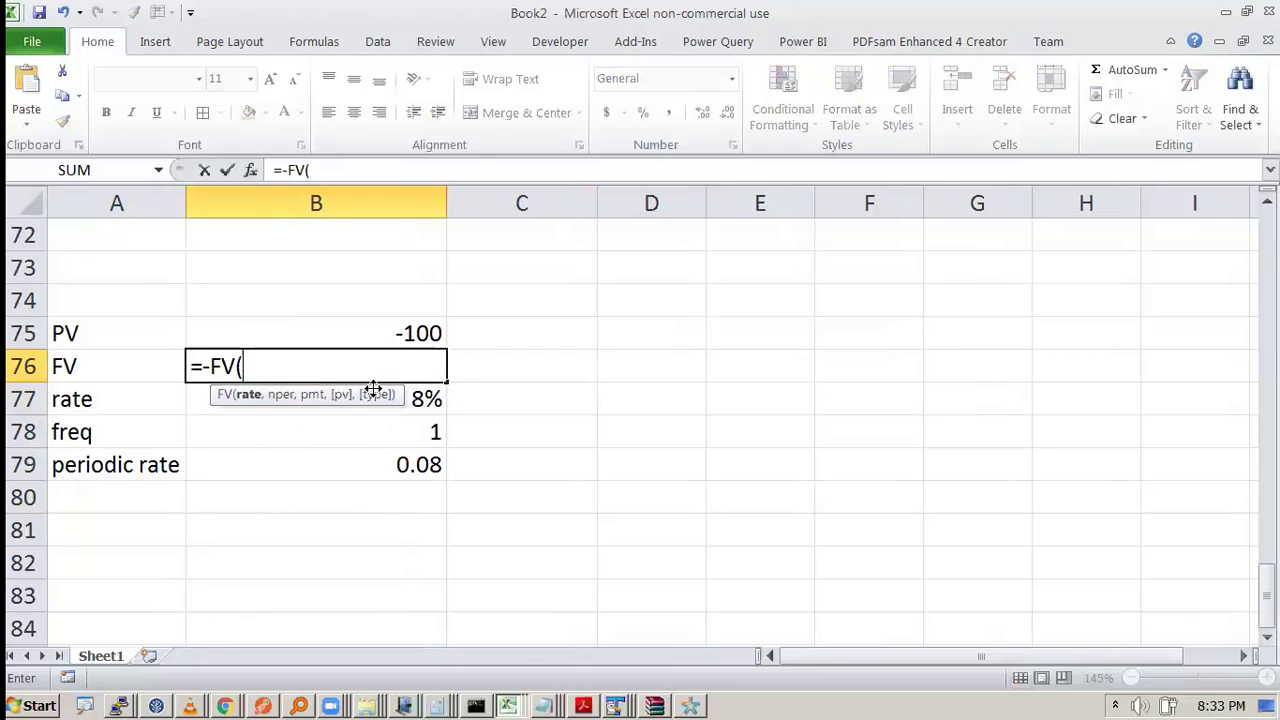
key(Down)
key(Down)
key(Down)
text(,)
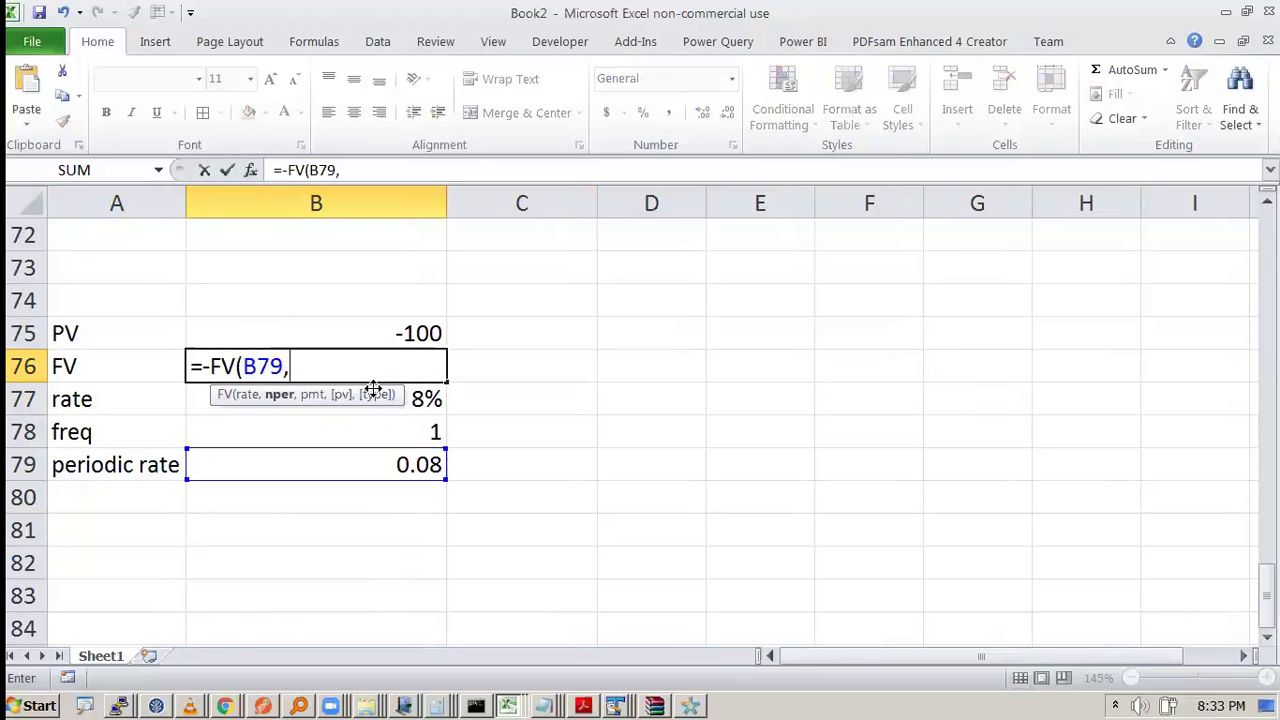
key(Escape)
Add a row labelled "no of years" in A80 with the value 1 in B80
key(Down)
key(Down)
key(Down)
key(Down)
key(Left)
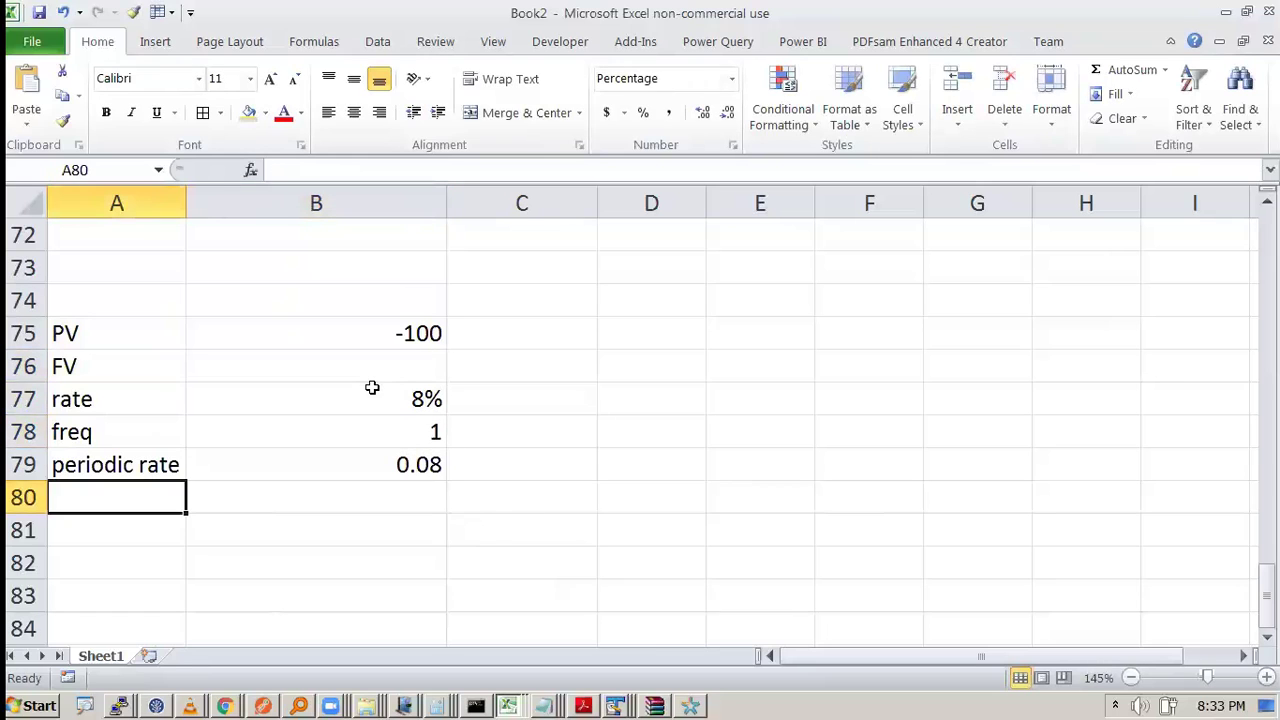
text(no of )
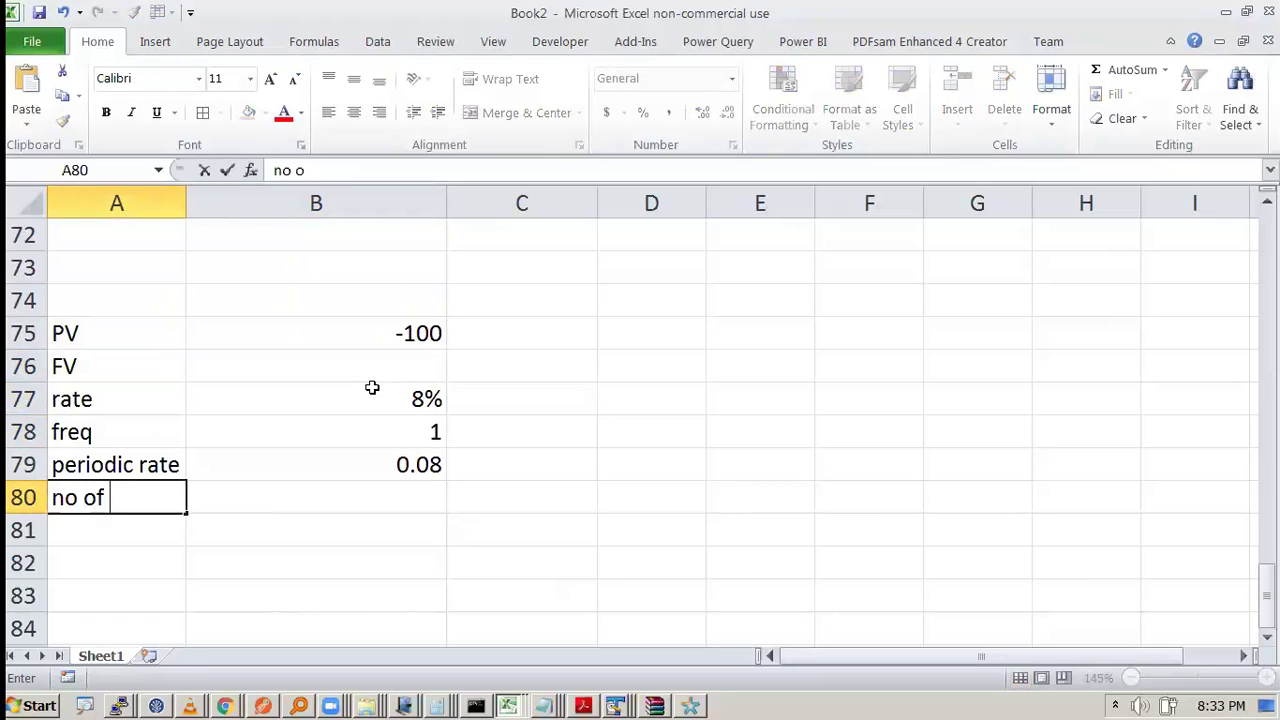
text(years)
key(Return)
Label A81 "nper" and calculate it in B81 as years times frequency, =B80*B78
text(nper)
key(Tab)
text(=)
key(Up)
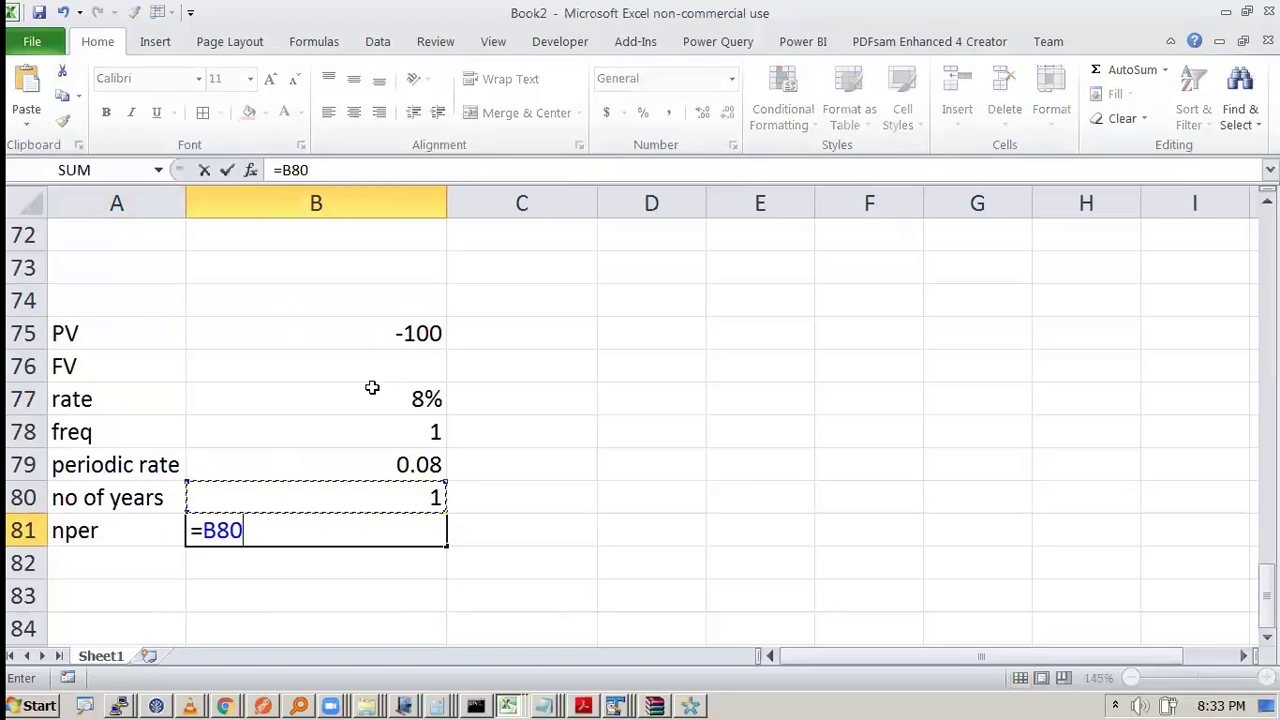
text(*)
key(Up)
key(Up)
key(Up)
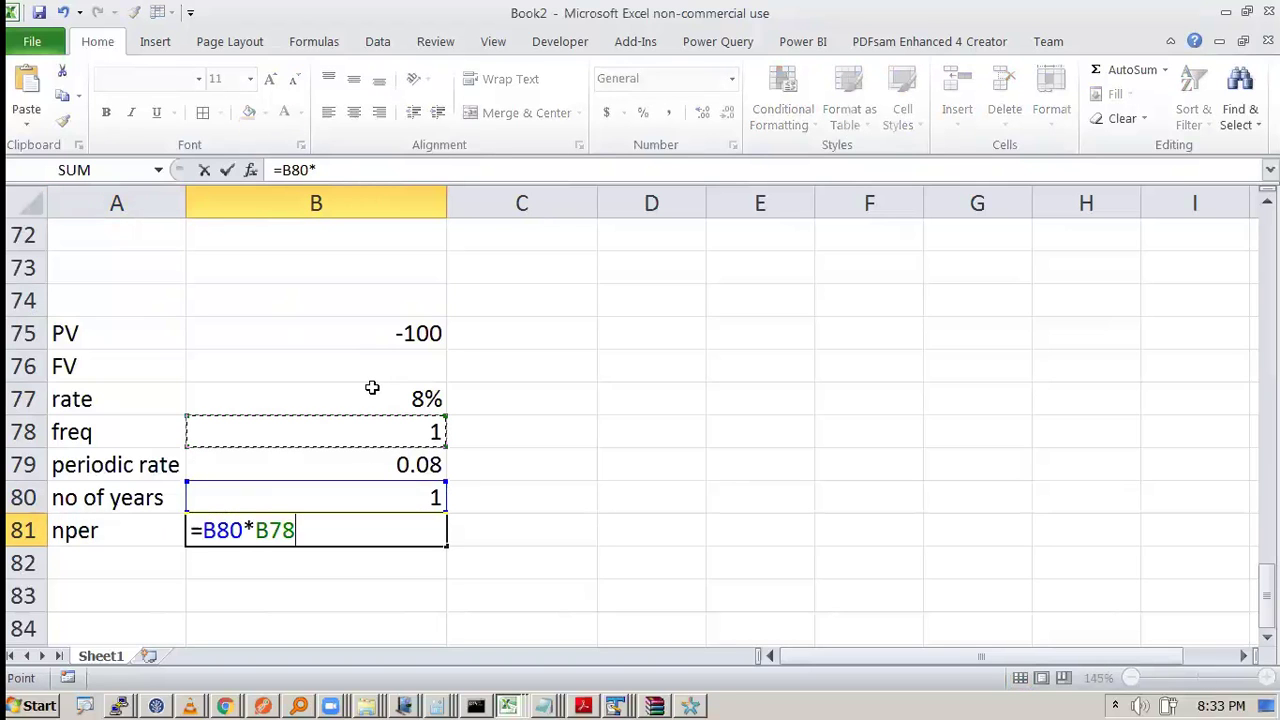
key(Return)
Calculate the future value in B76 with =FV(B79,B81,,B75), leaving the payment argument empty
key(Right)
key(Up)
key(Up)
key(Up)
key(Up)
key(Up)
key(Up)
text(=fv)
key(Tab)
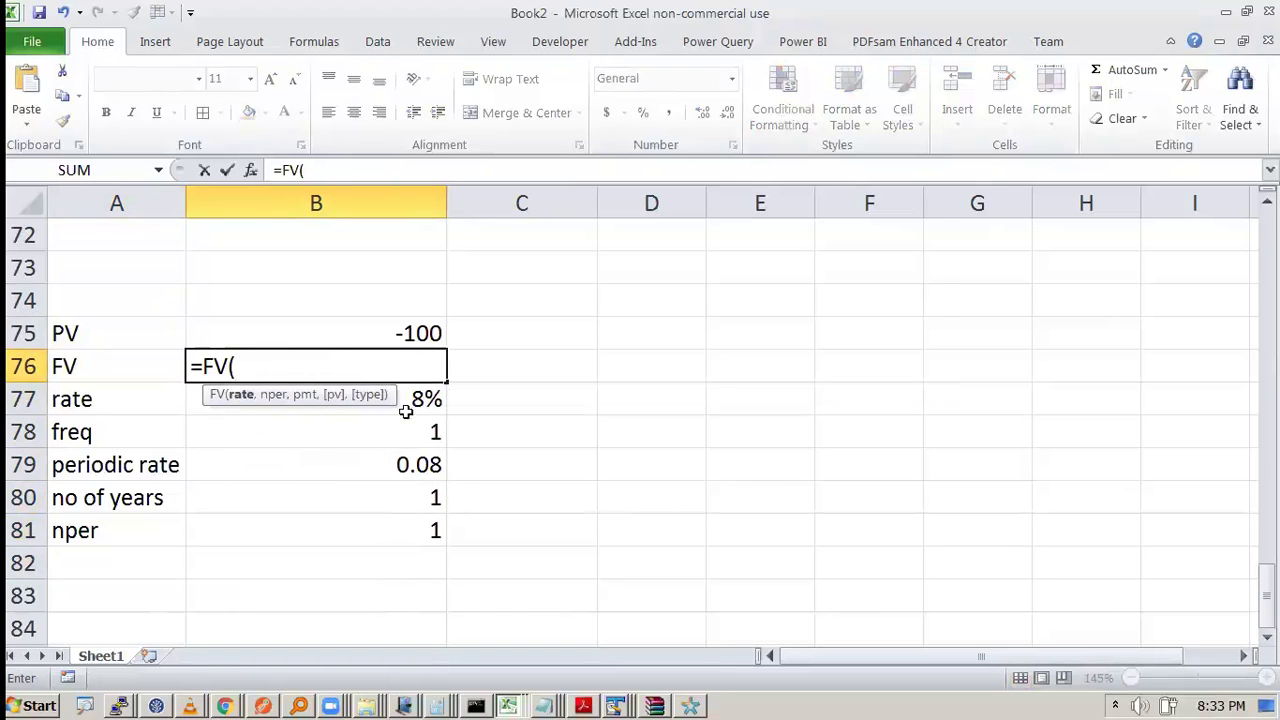
click(400, 467)
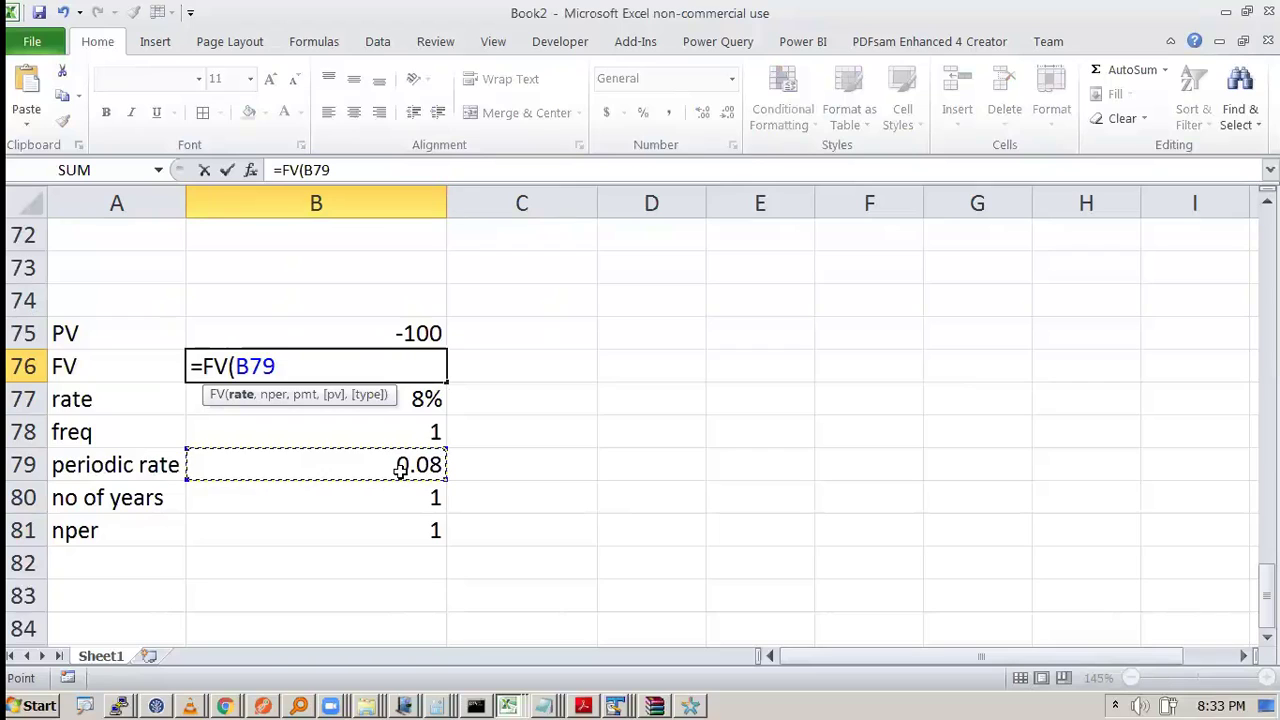
text(,)
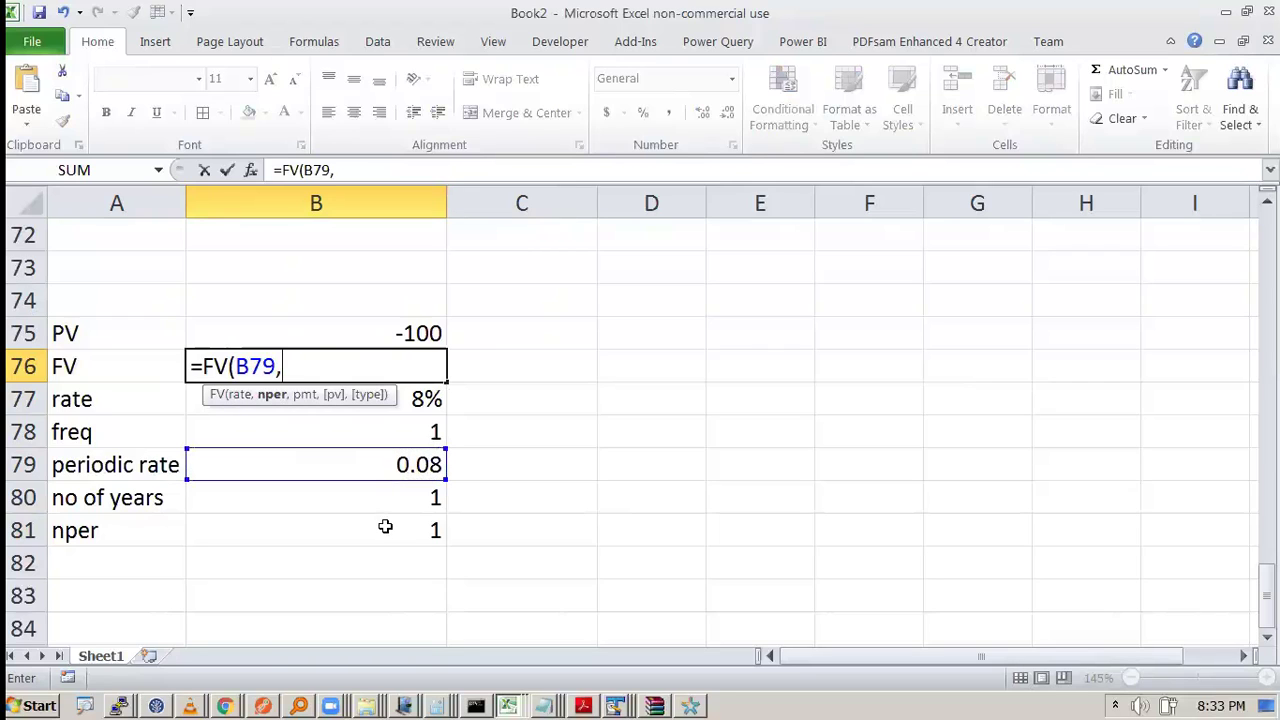
click(385, 527)
text(,,)
click(400, 333)
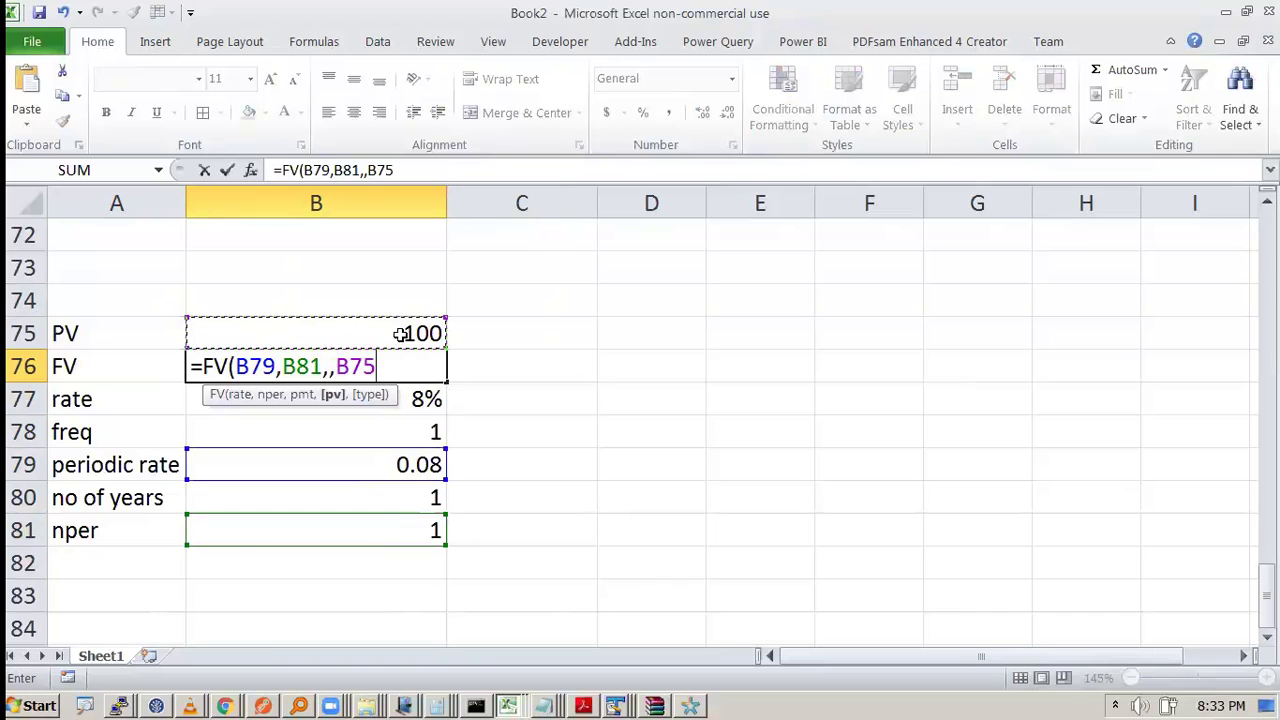
text())
key(ctrl+Return)
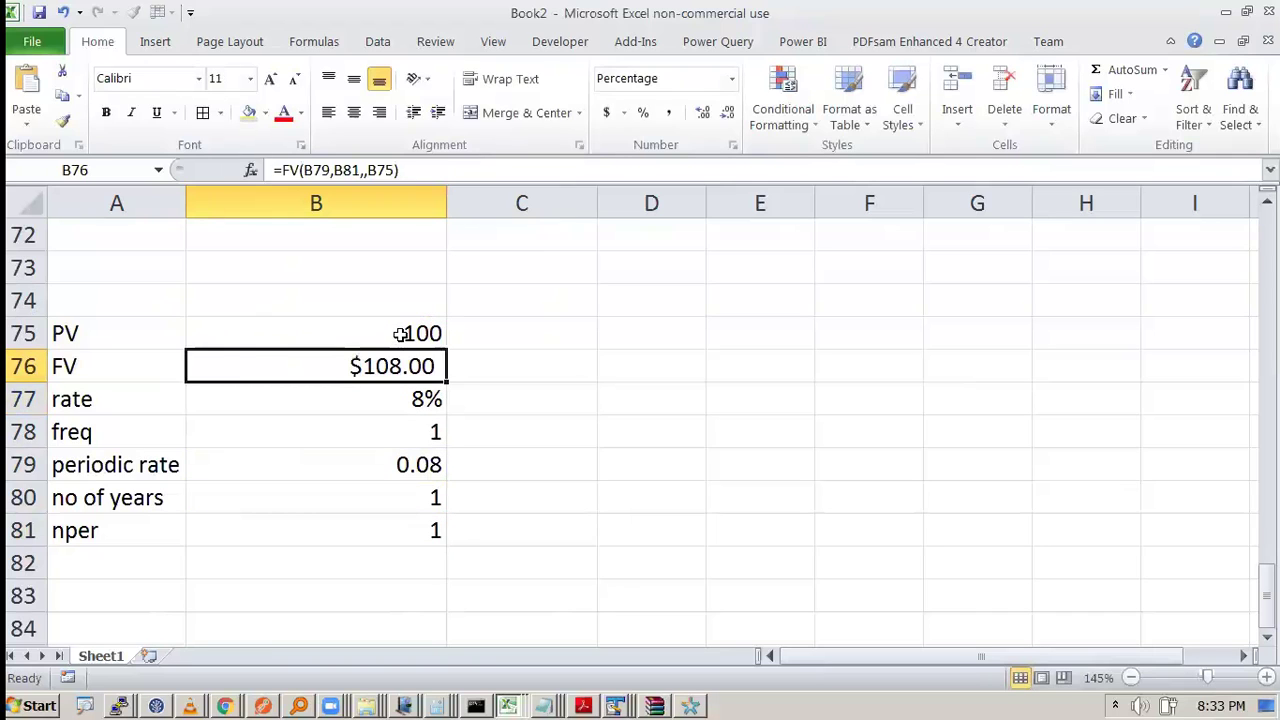
Write the text "return = (FV - PV)/PV" in D74 as a note of the return formula
key(Right)
key(Right)
key(Up)
key(Up)
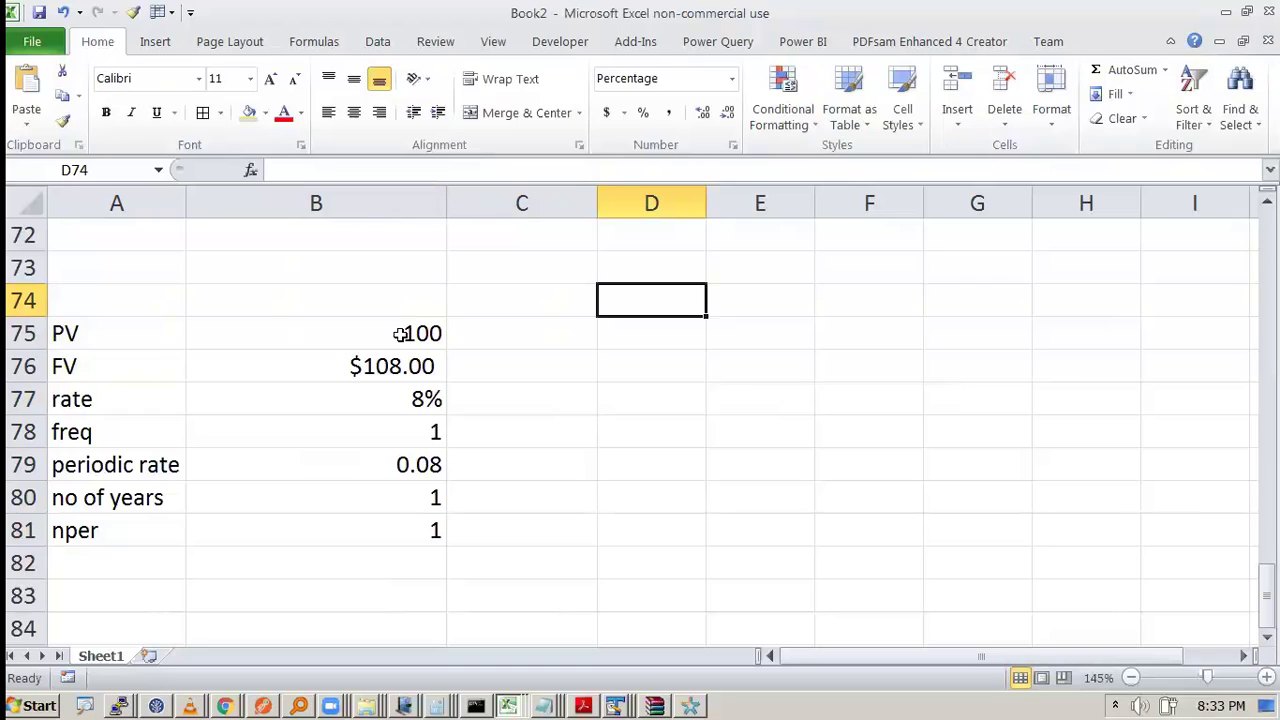
text(return)
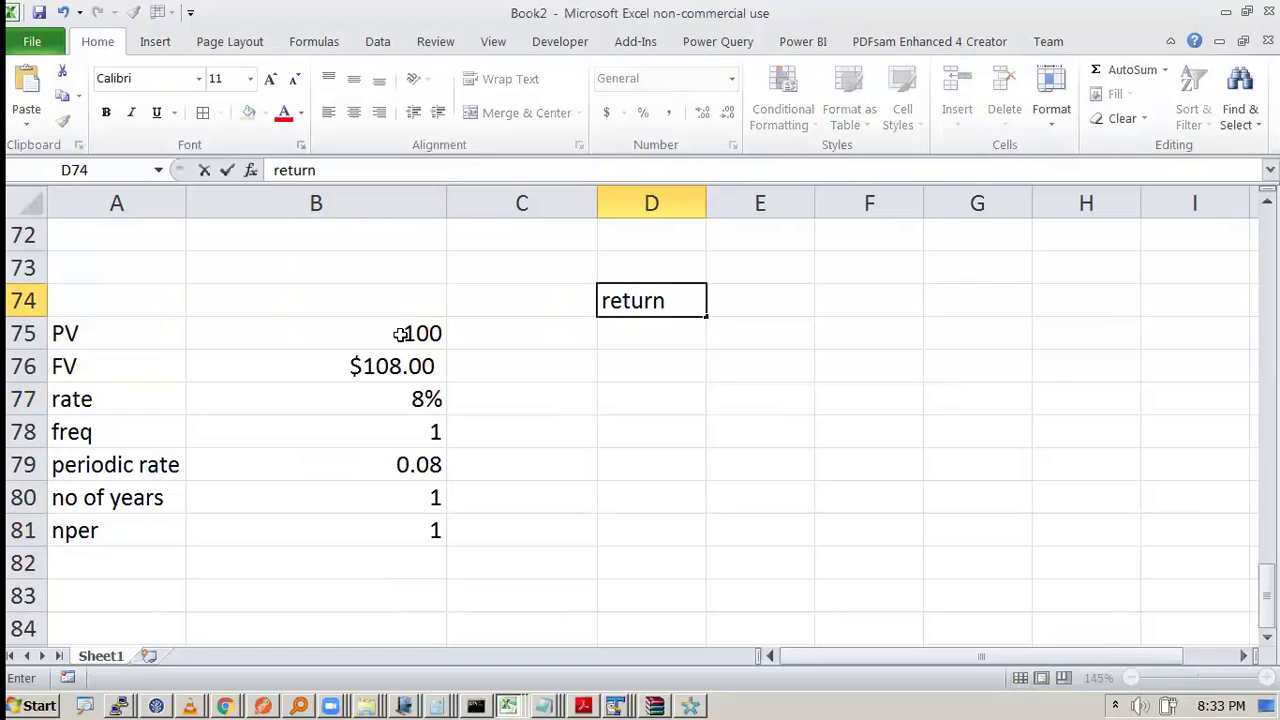
text( = (FV - PV))
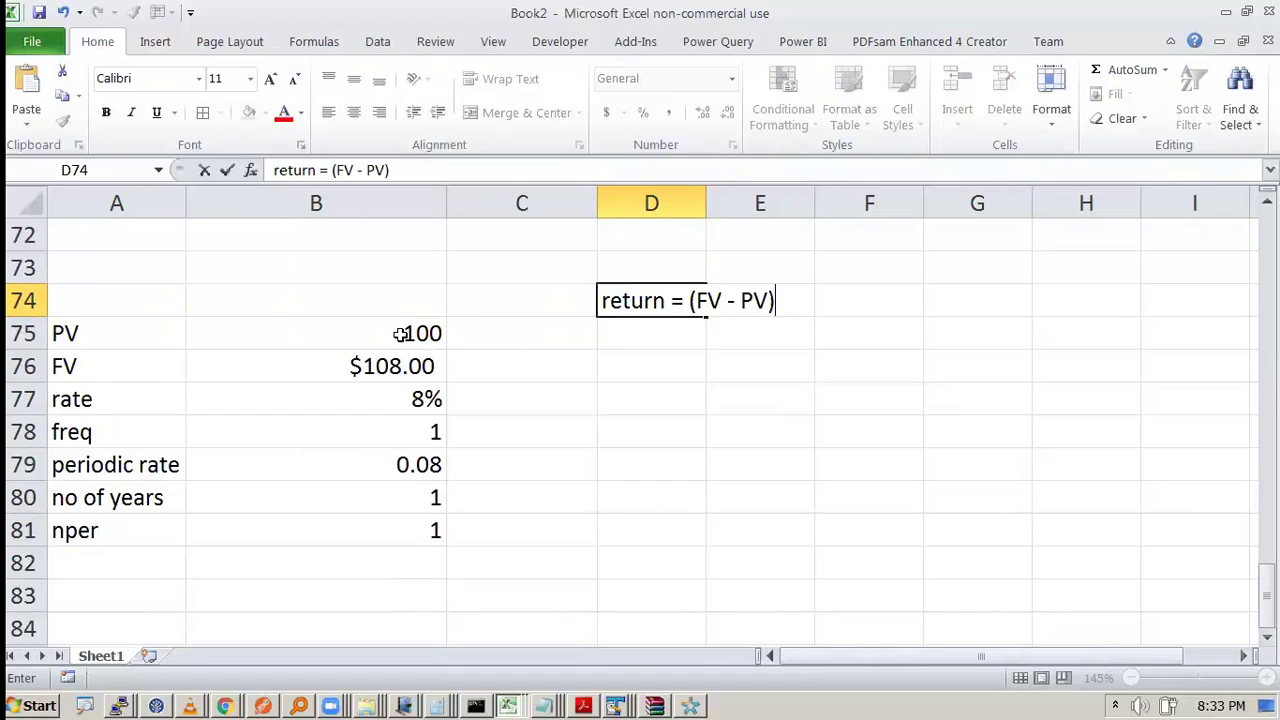
text(/PV)
key(Right)
Calculate the return in D76 with =(B76-ABS(B75))/(ABS(B75))
key(Down)
key(Down)
key(Left)
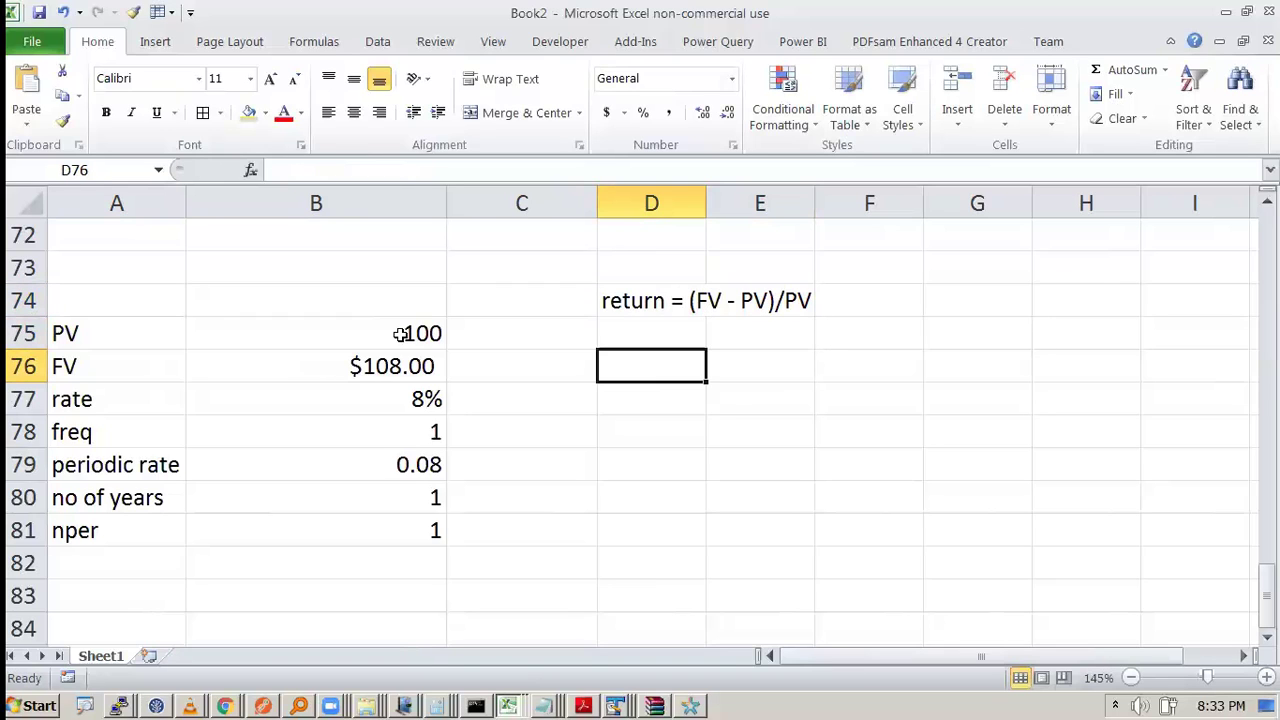
text(=()
key(Left)
key(Left)
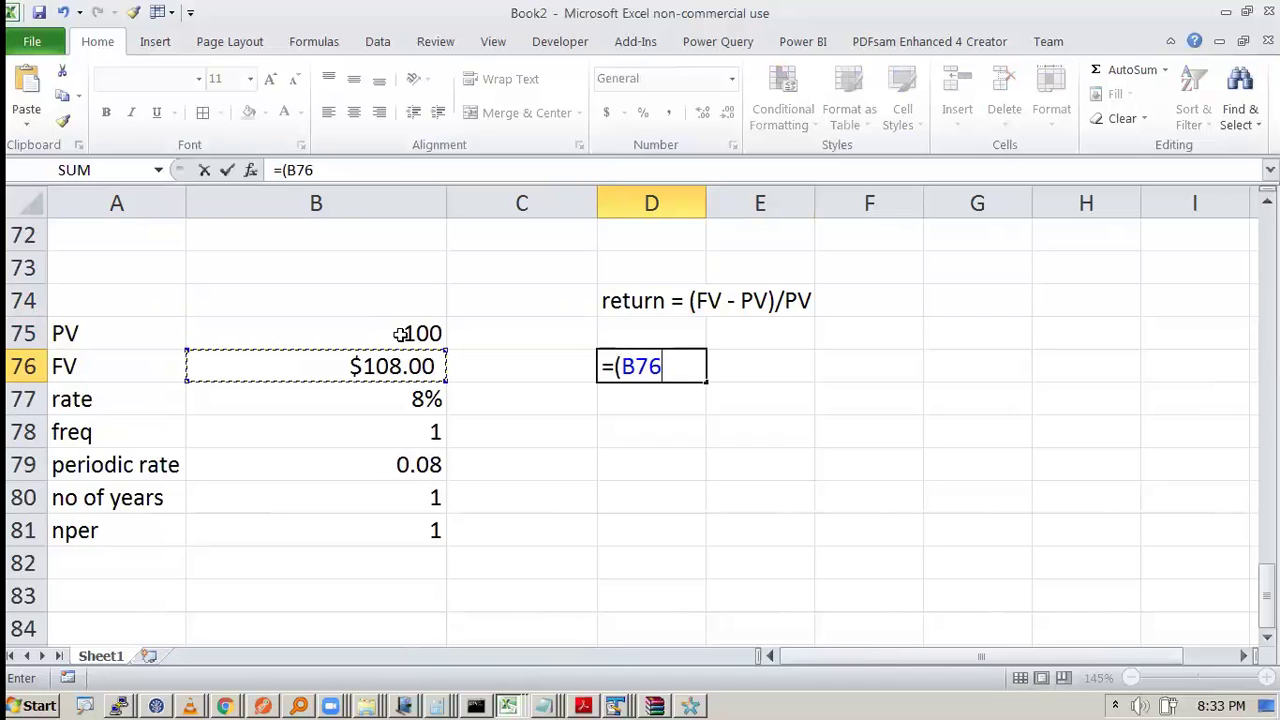
text(-)
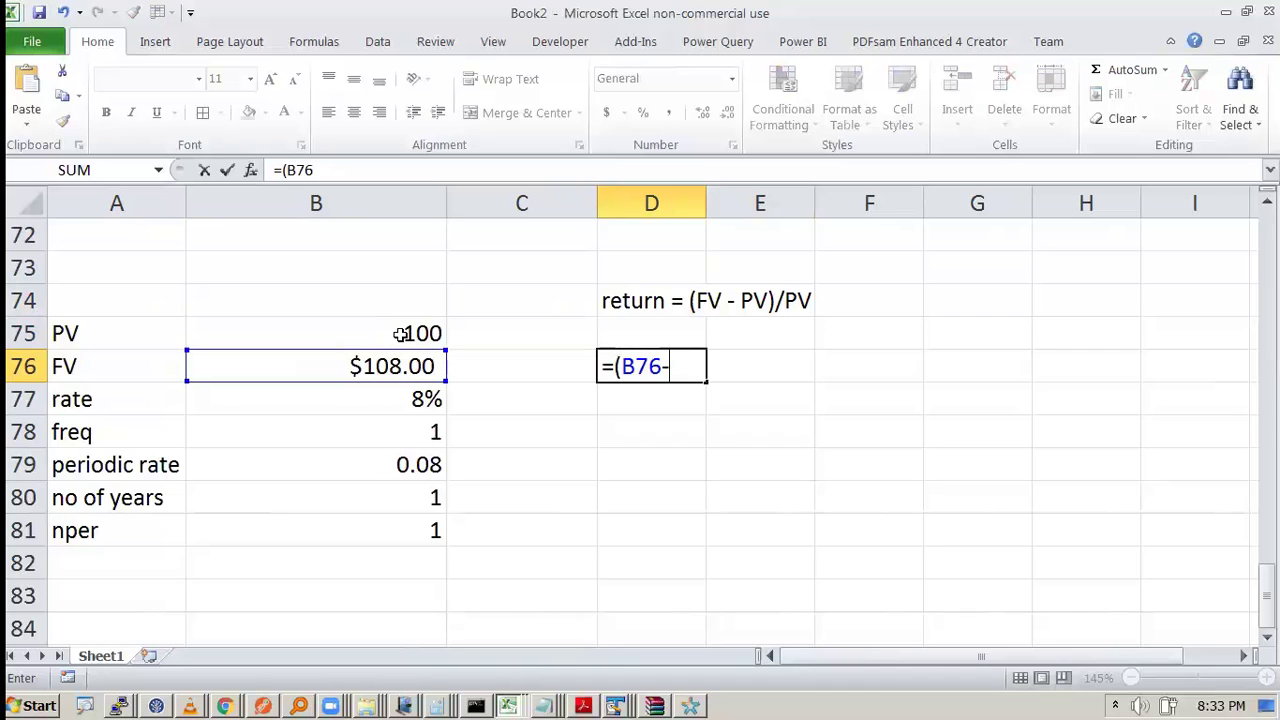
key(BackSpace)
text(ab)
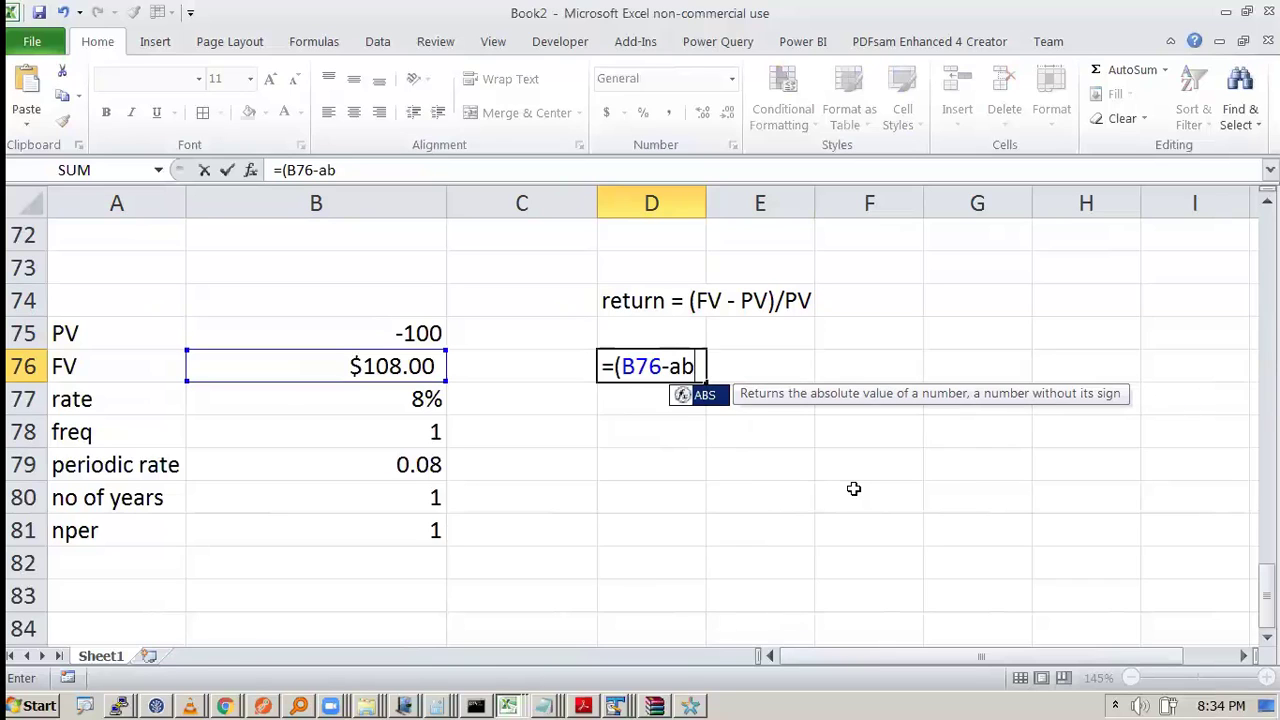
key(Tab)
click(400, 330)
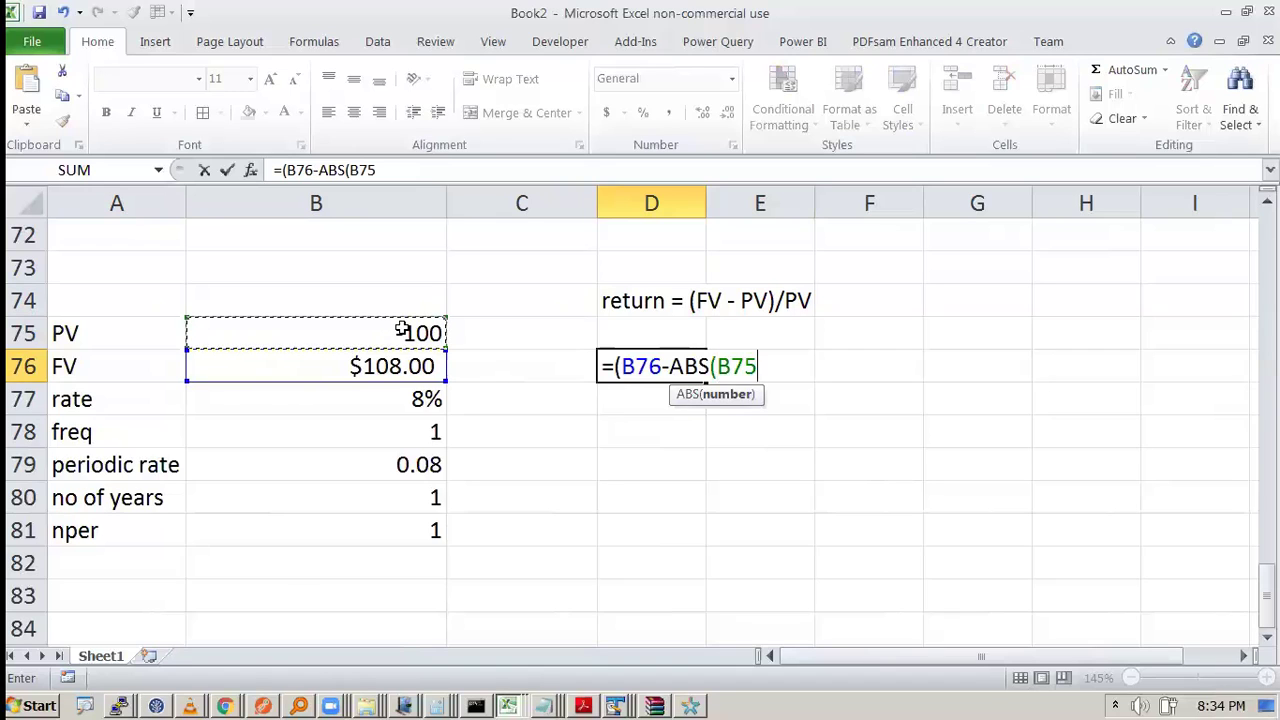
text())/(abs)
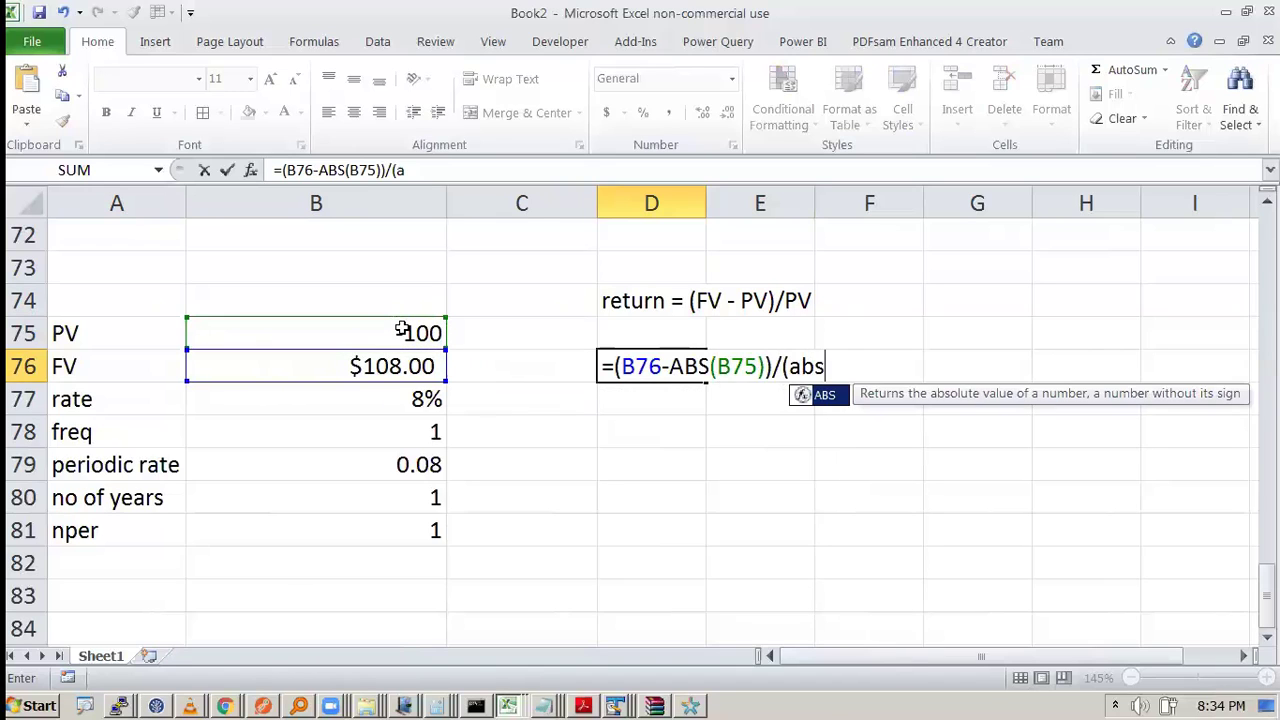
key(Tab)
click(400, 330)
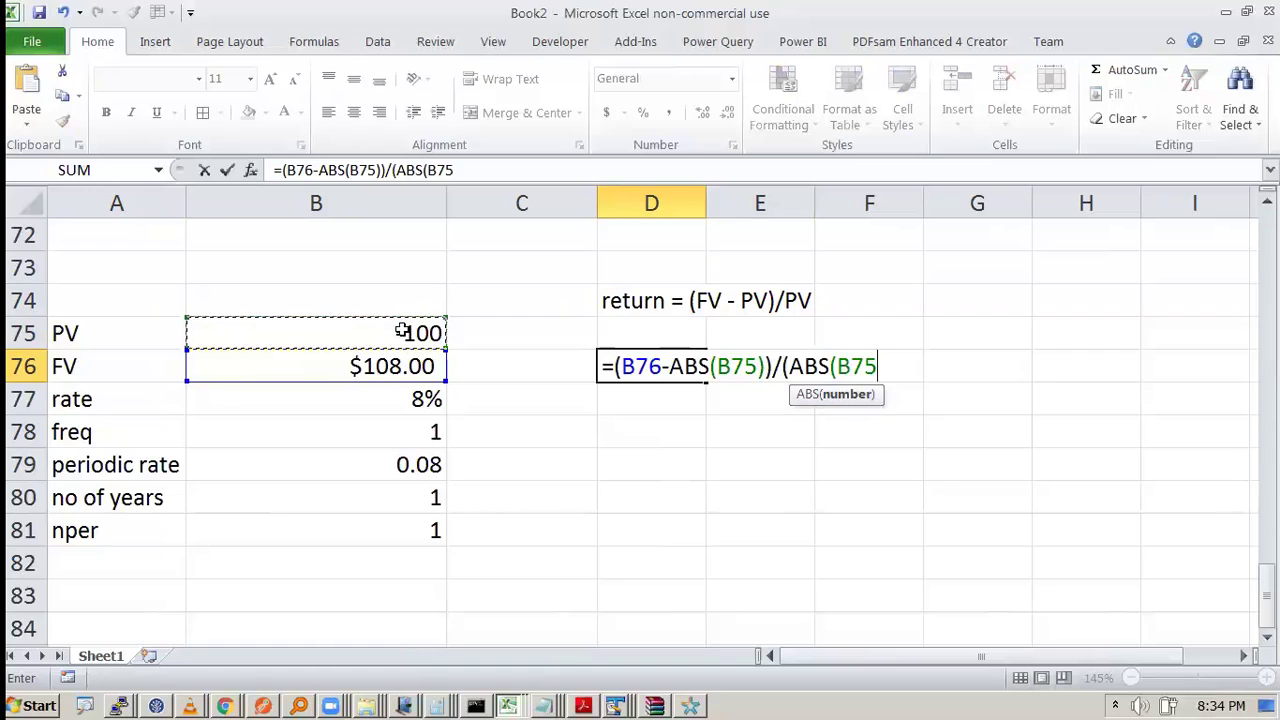
text()))
key(Return)
Format the return in D76 as a percentage with two decimal places
key(Up)
click(643, 112)
click(702, 111)
click(702, 111)
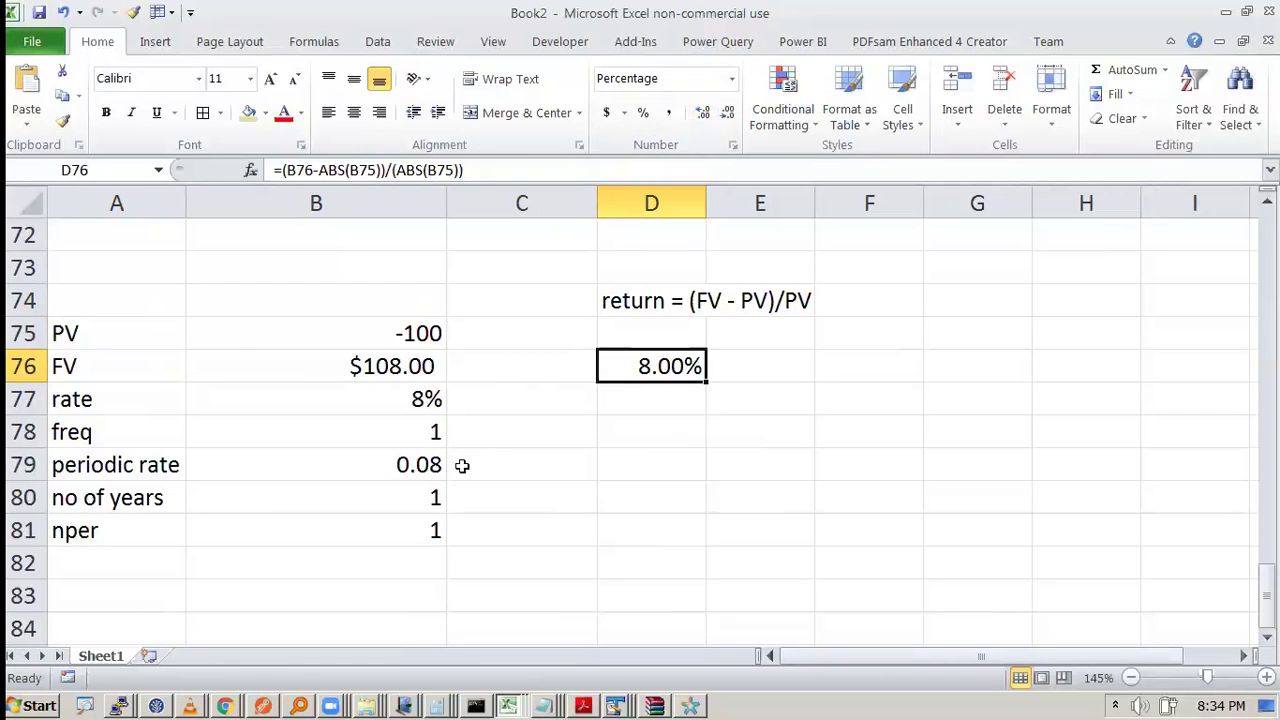
Set the frequency in B78 to 2 and compare the recalculated future value and return with the stated rate
click(418, 434)
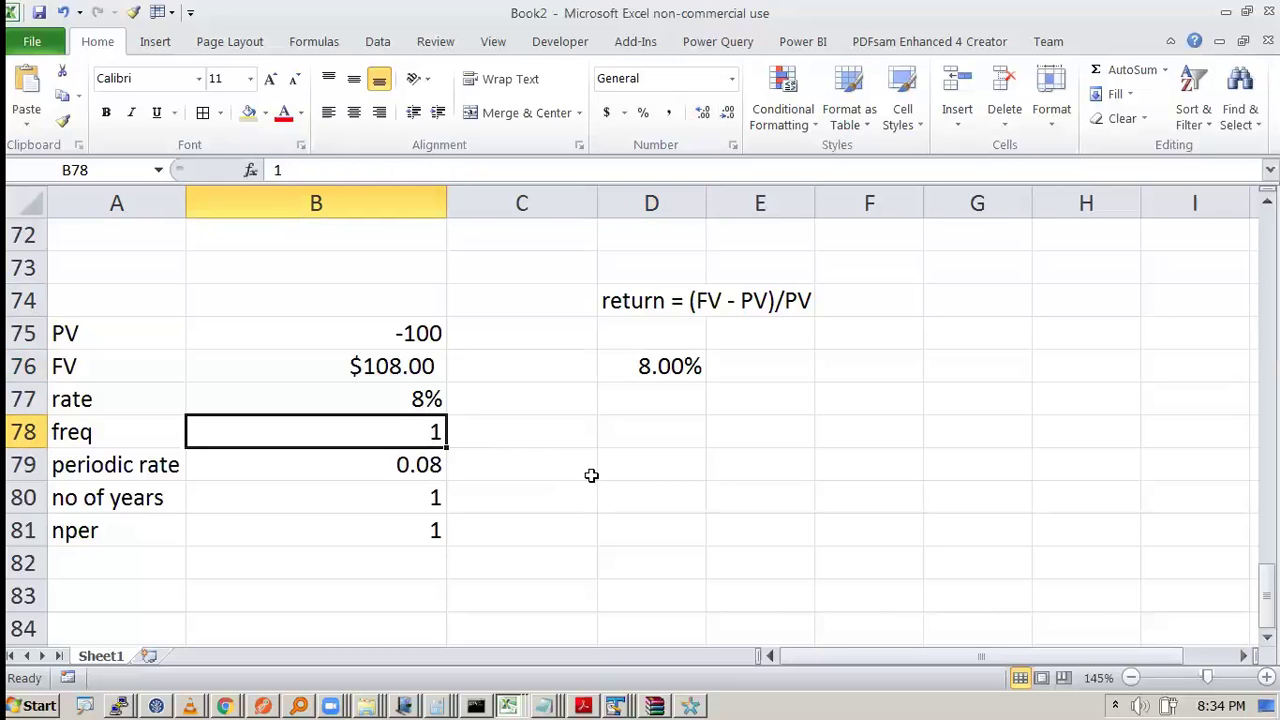
text(2)
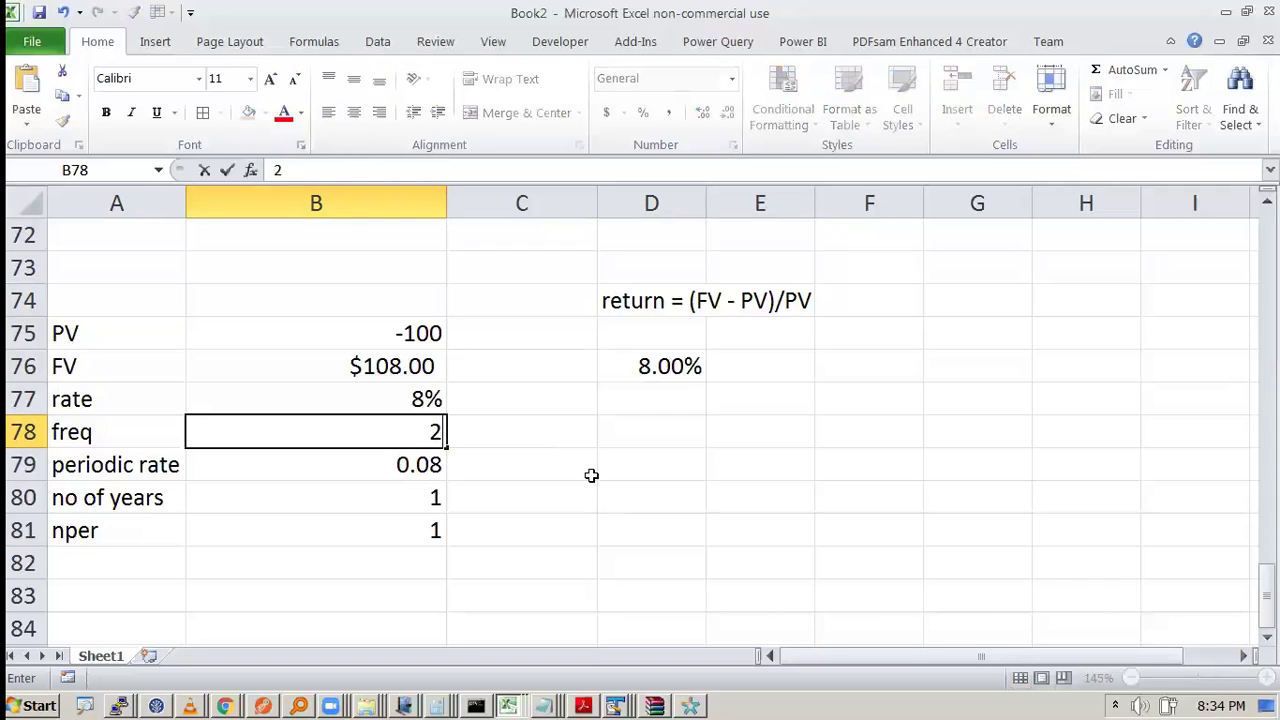
key(Tab)
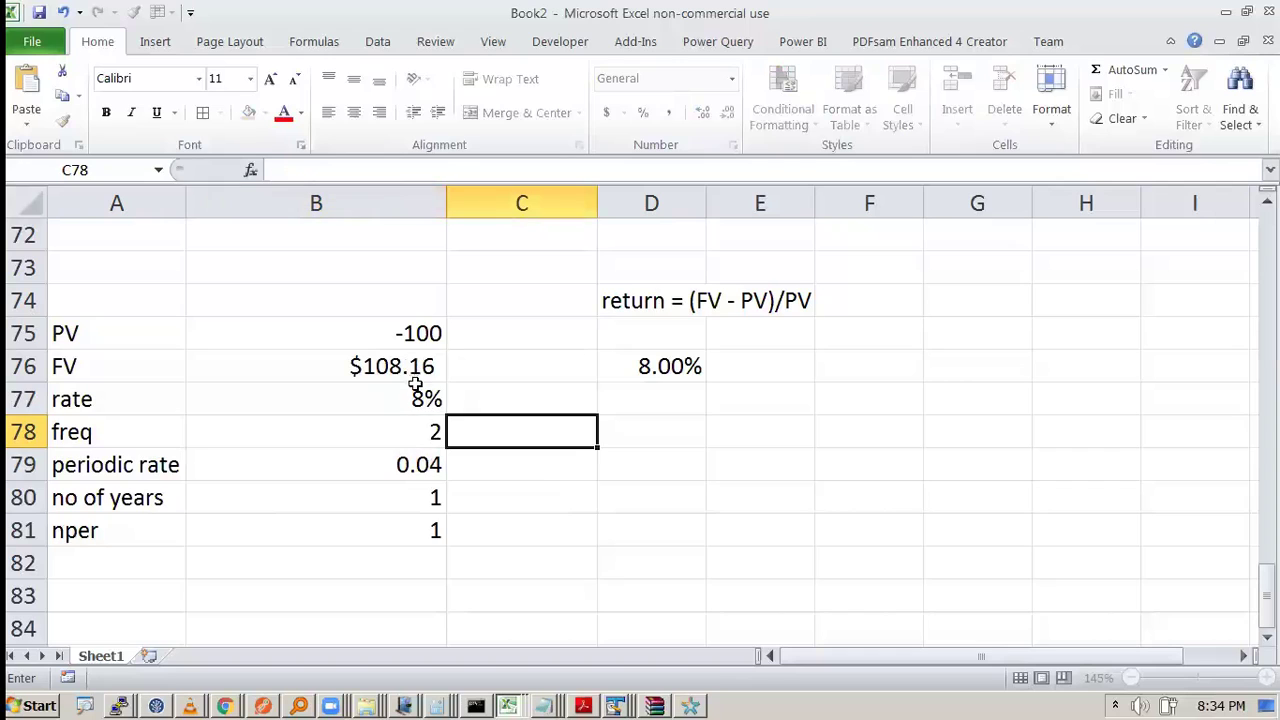
click(378, 366)
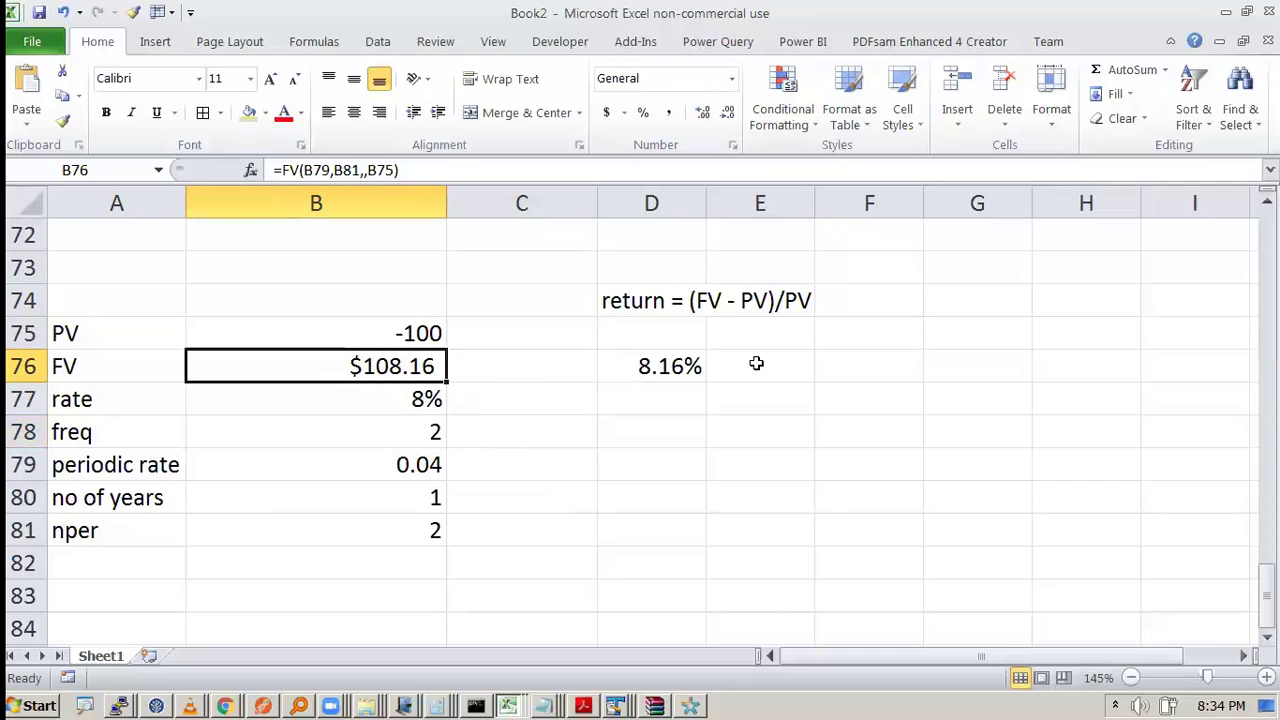
click(632, 362)
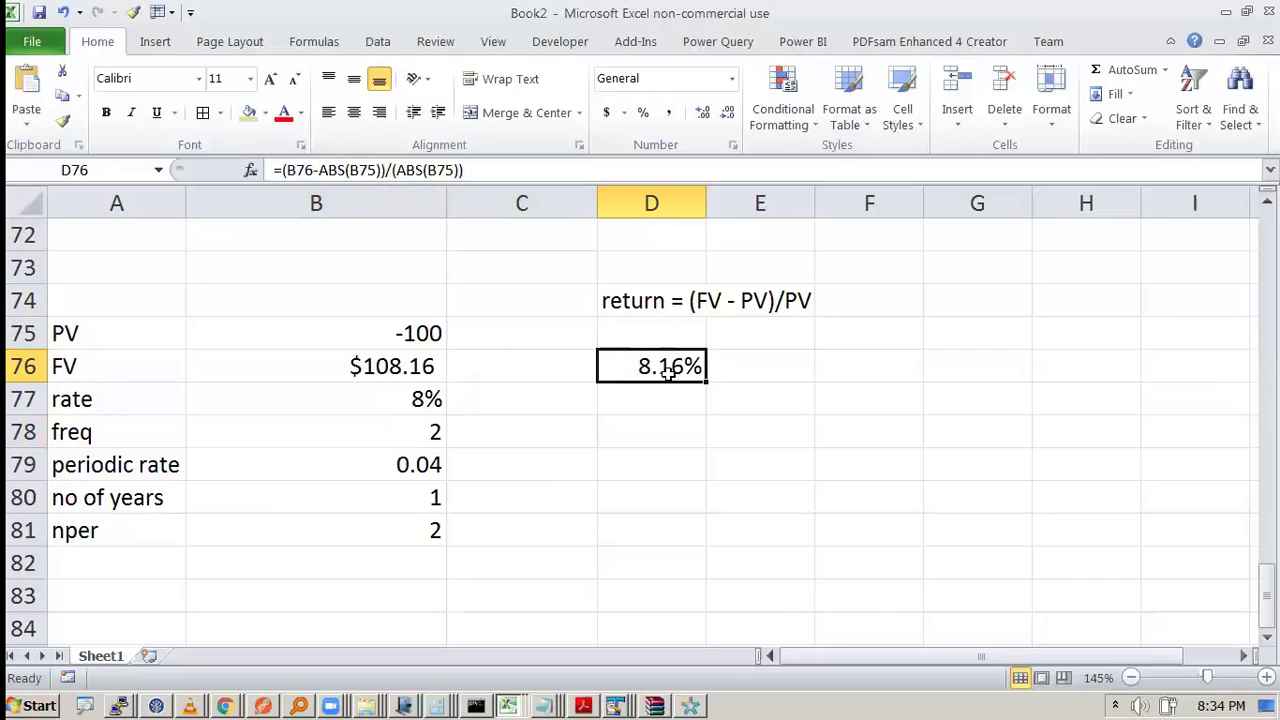
click(424, 400)
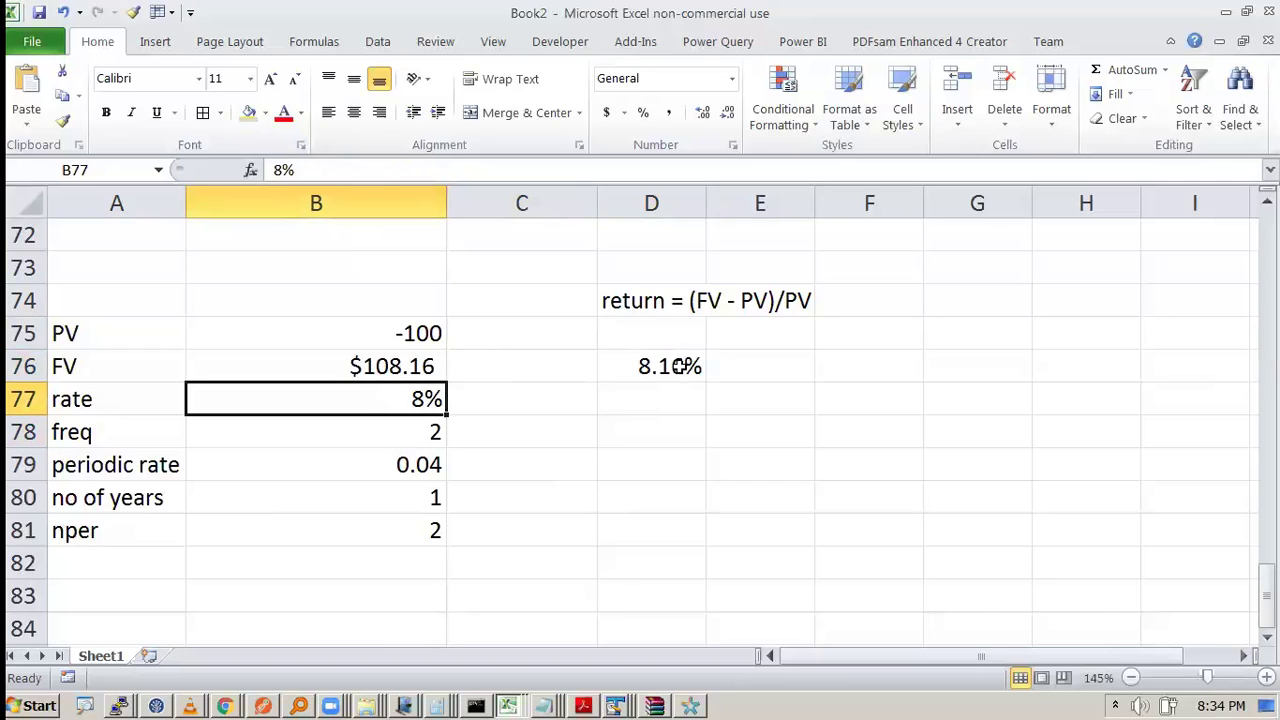
click(624, 364)
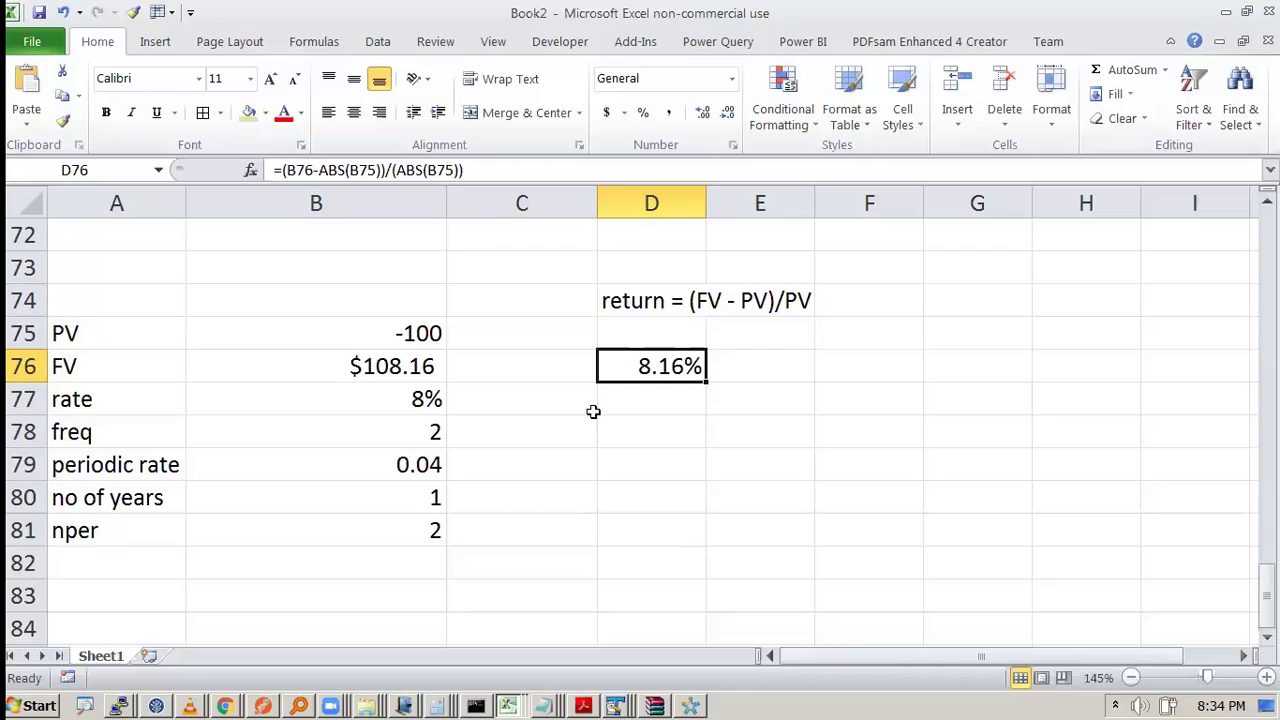
Try frequencies of 4 and 12 in B78 to compare the returns, and undo both changes
click(380, 422)
text(4)
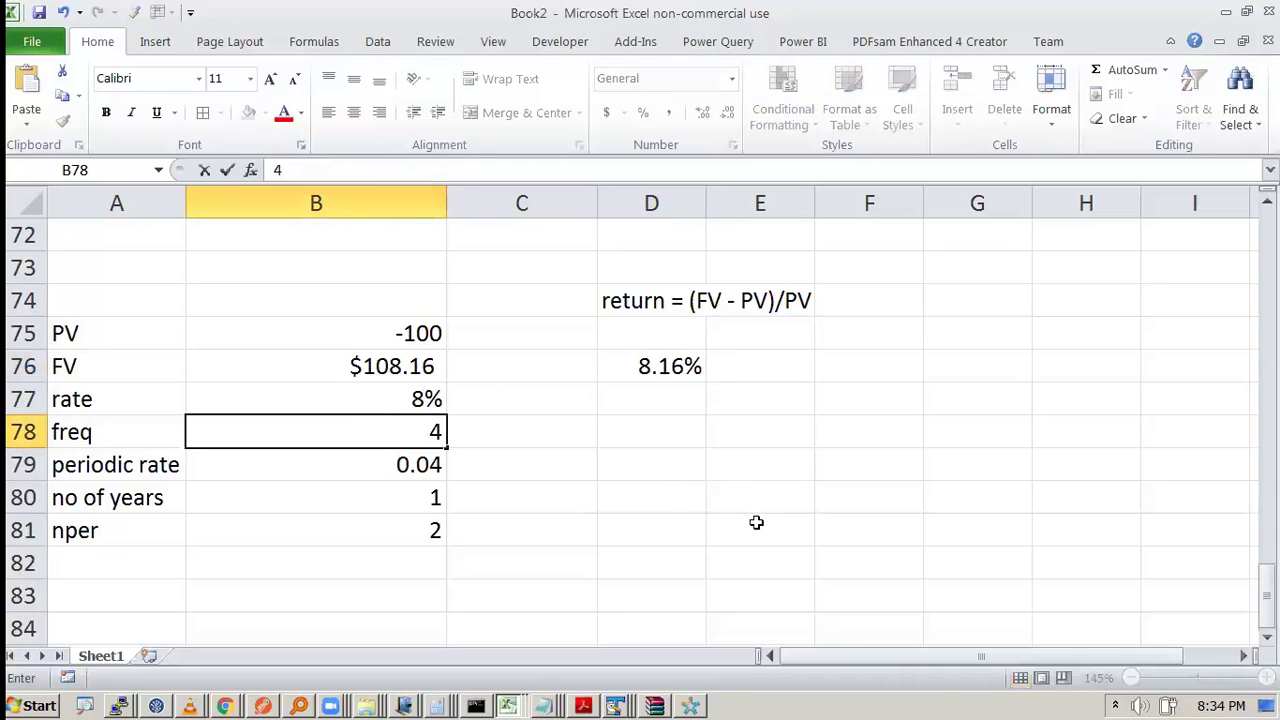
key(Tab)
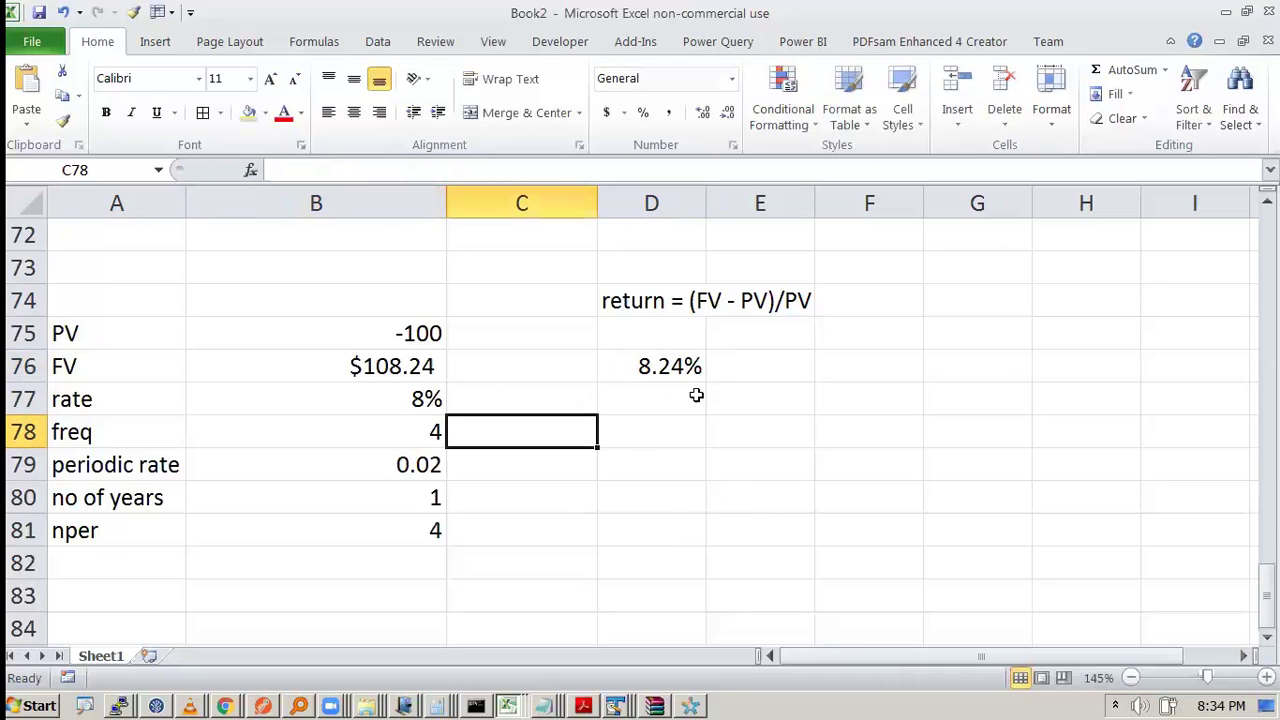
click(434, 429)
text(12)
key(Tab)
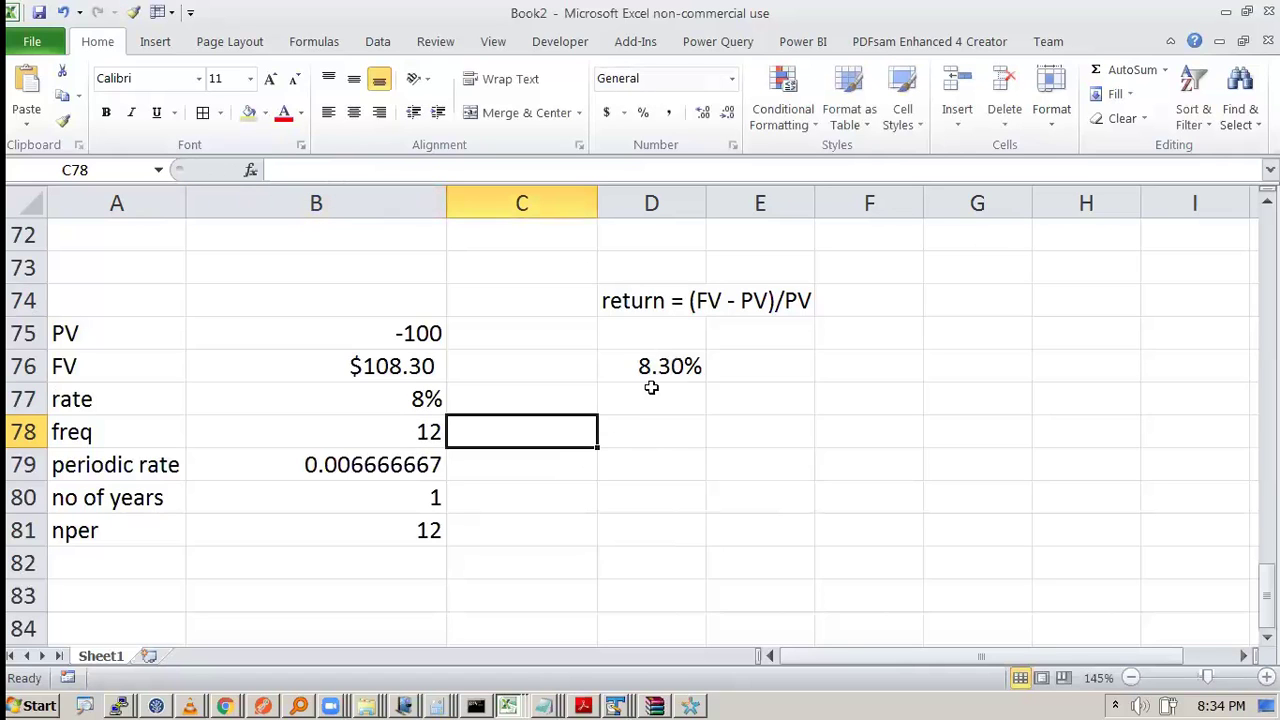
key(ctrl+z)
key(ctrl+z)
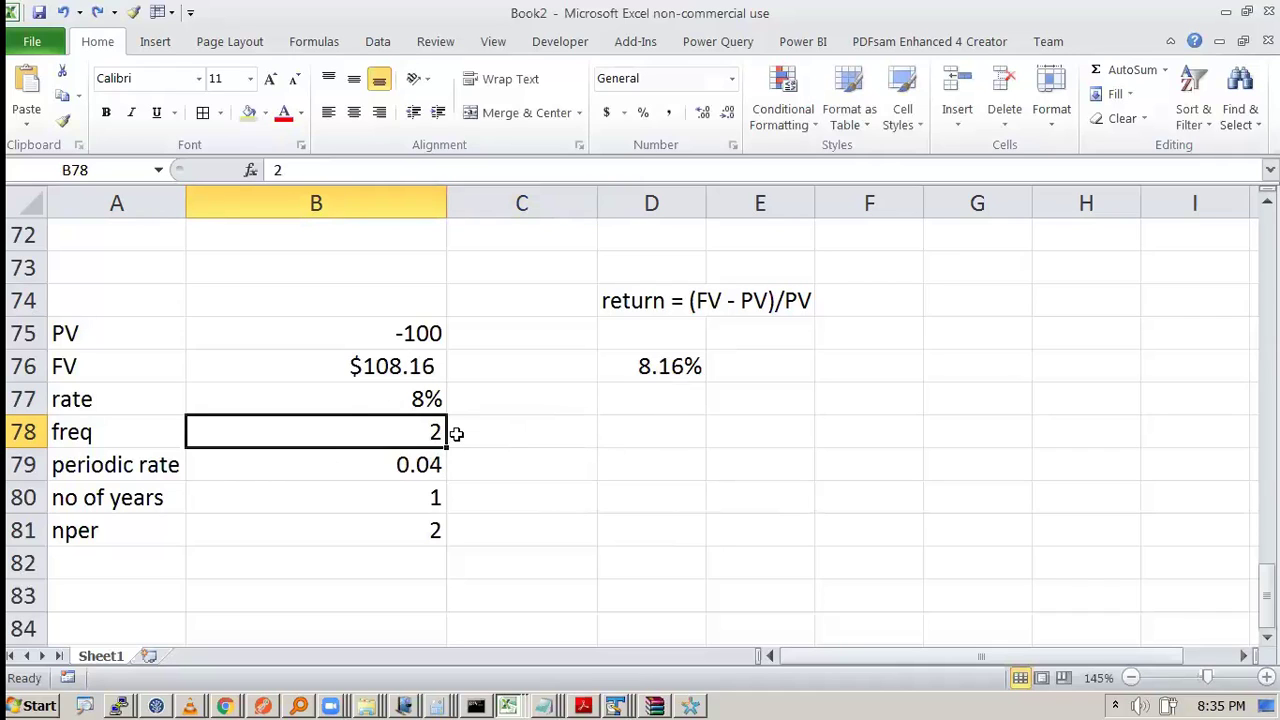
Examine the return formula in D76, the number of years and nper, alongside the Effective Annual Rate note in Notepad's tvm1.txt
click(662, 376)
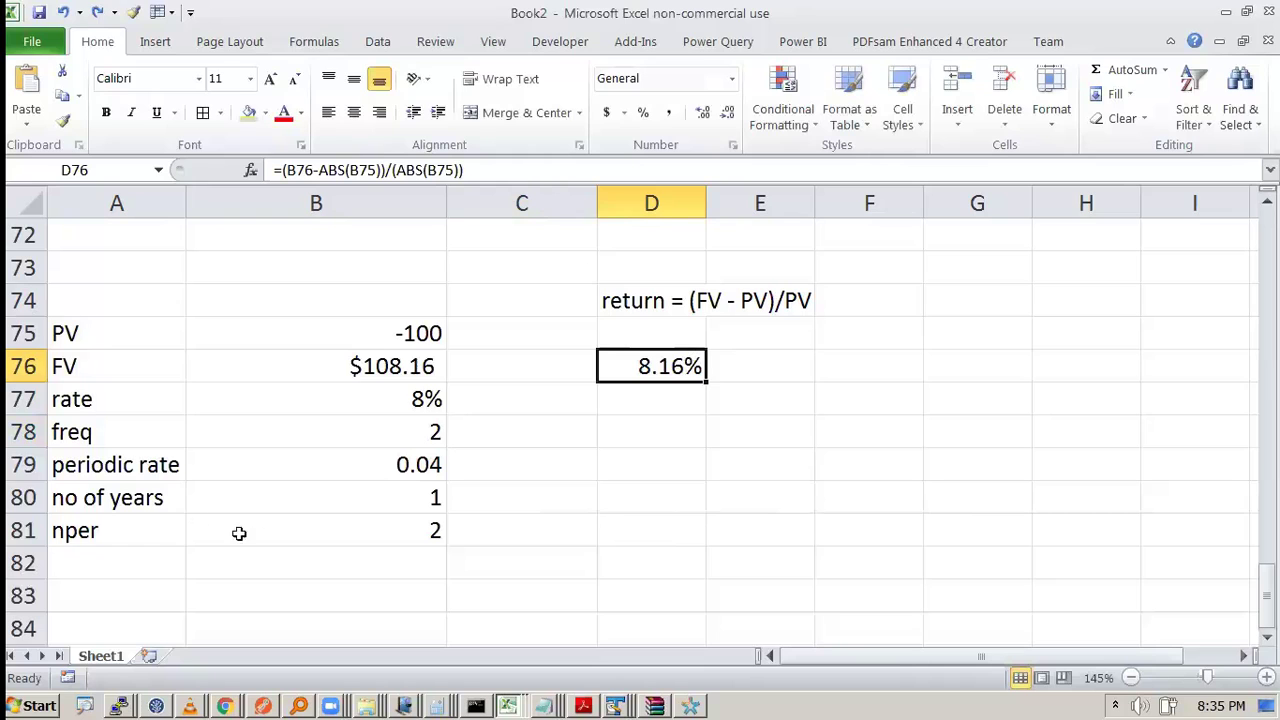
drag(72, 497, 440, 497)
key(alt+Tab)
drag(372, 290, 658, 291)
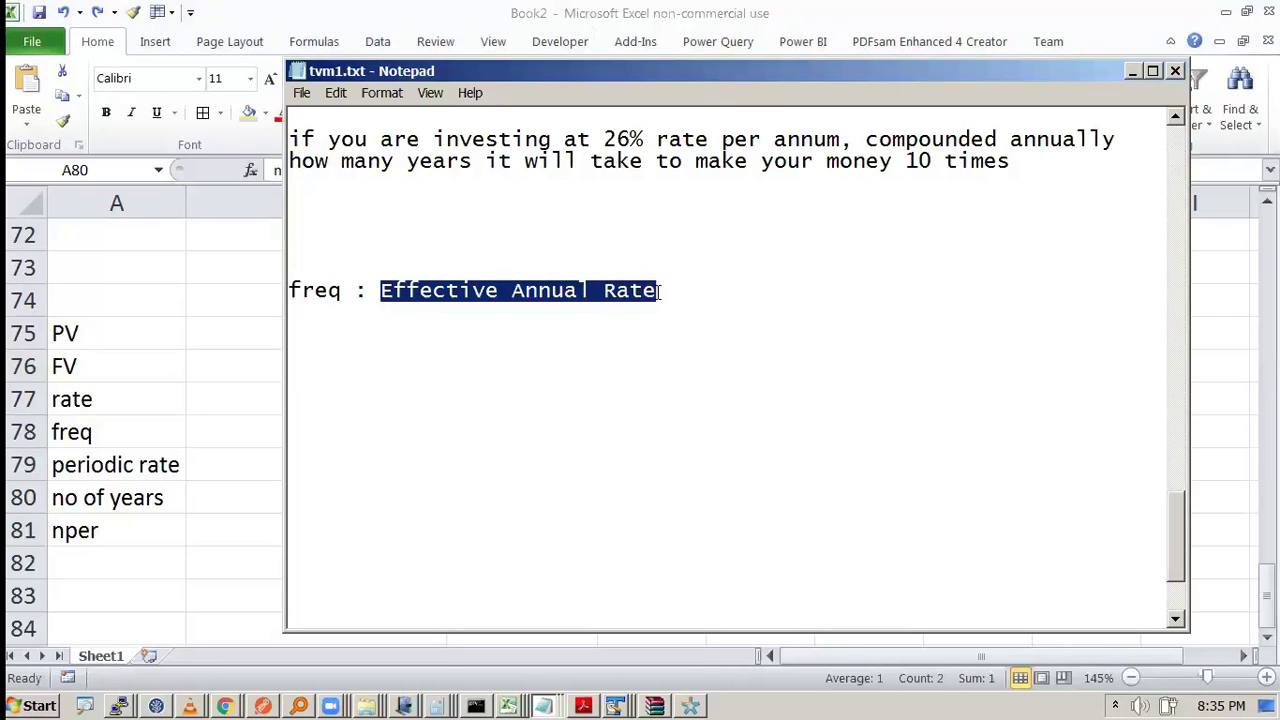
key(alt+Tab)
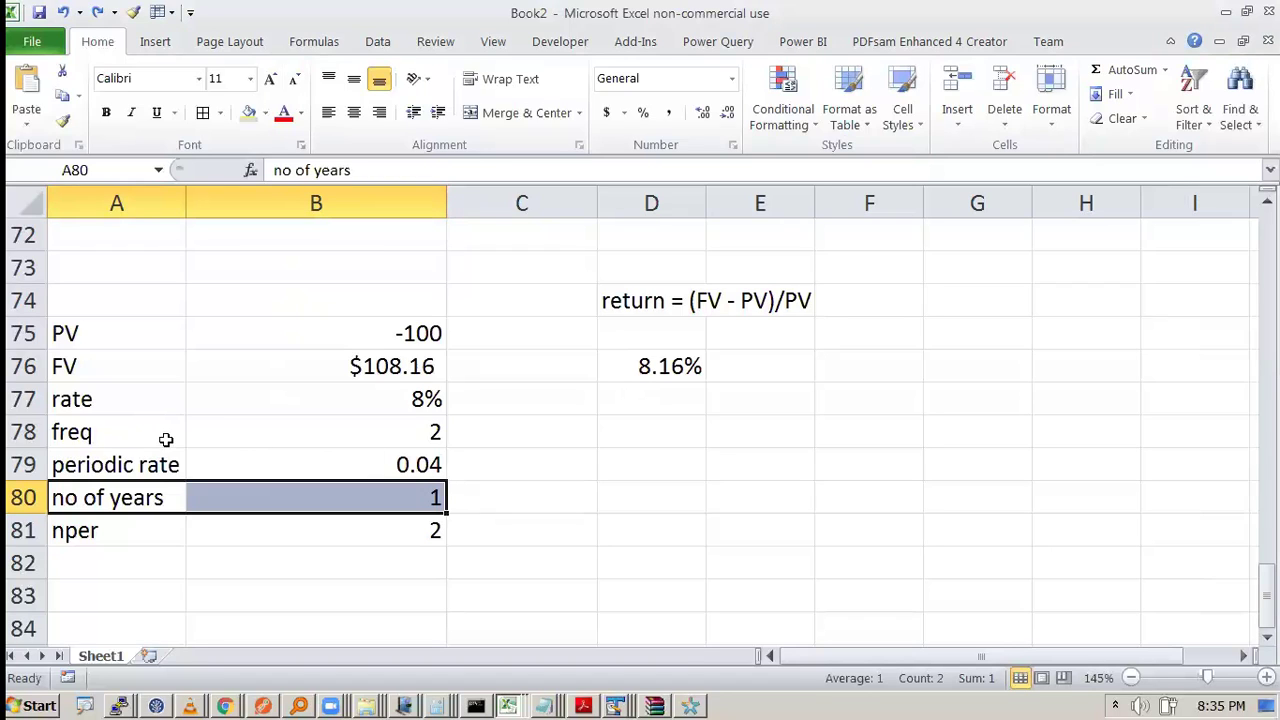
key(alt+Tab)
key(alt+Tab)
click(667, 378)
key(F2)
key(Escape)
click(389, 533)
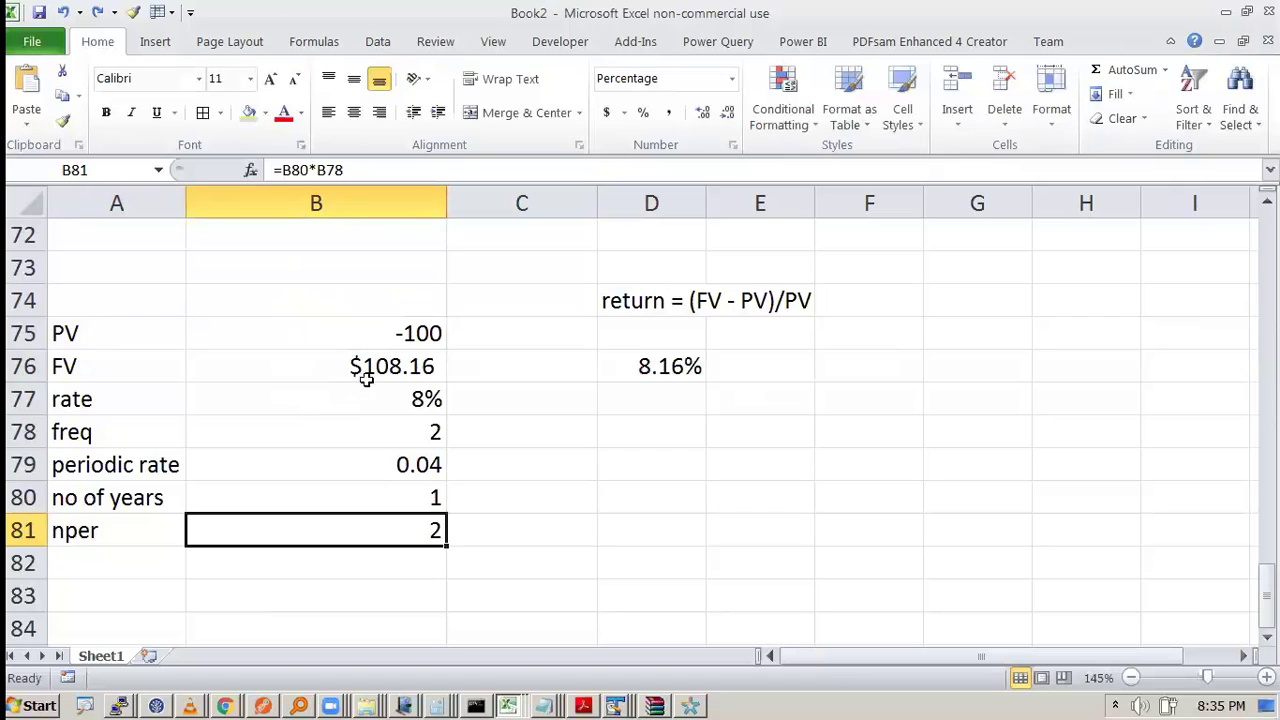
scroll(576, 511, down, 1)
scroll(576, 511, down, 2)
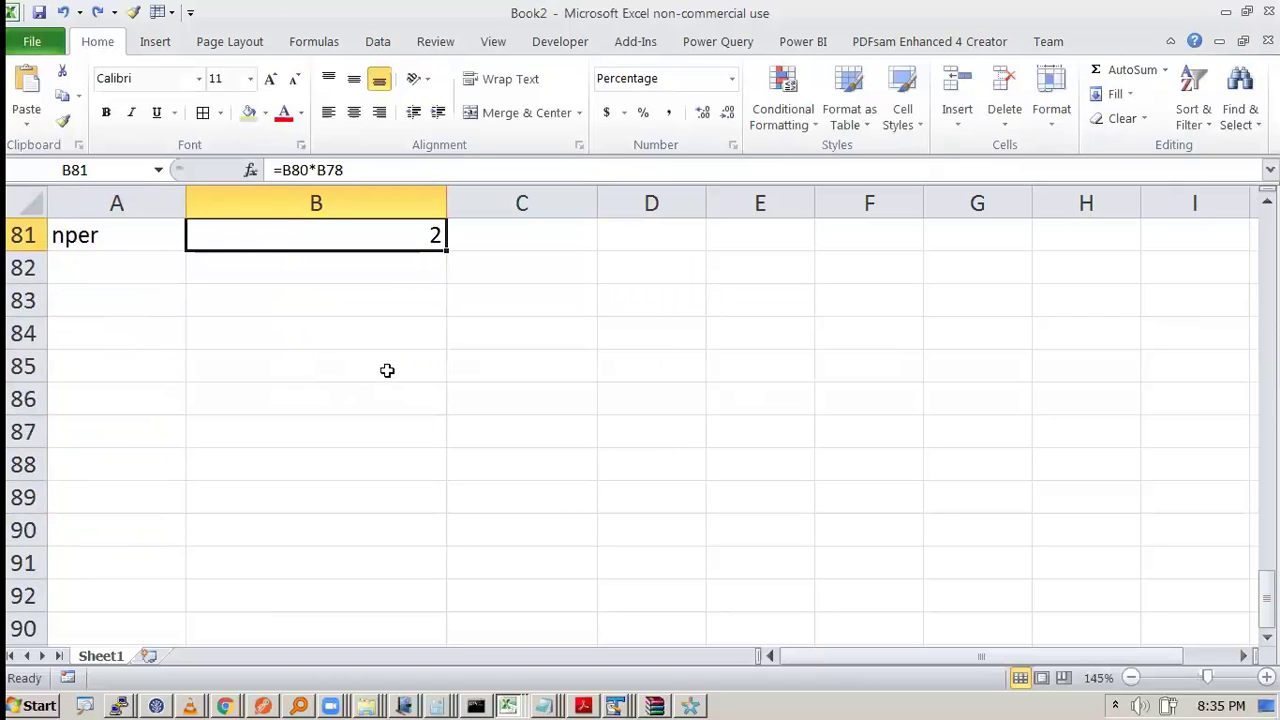
click(386, 369)
scroll(443, 409, down, 1)
text(=ef)
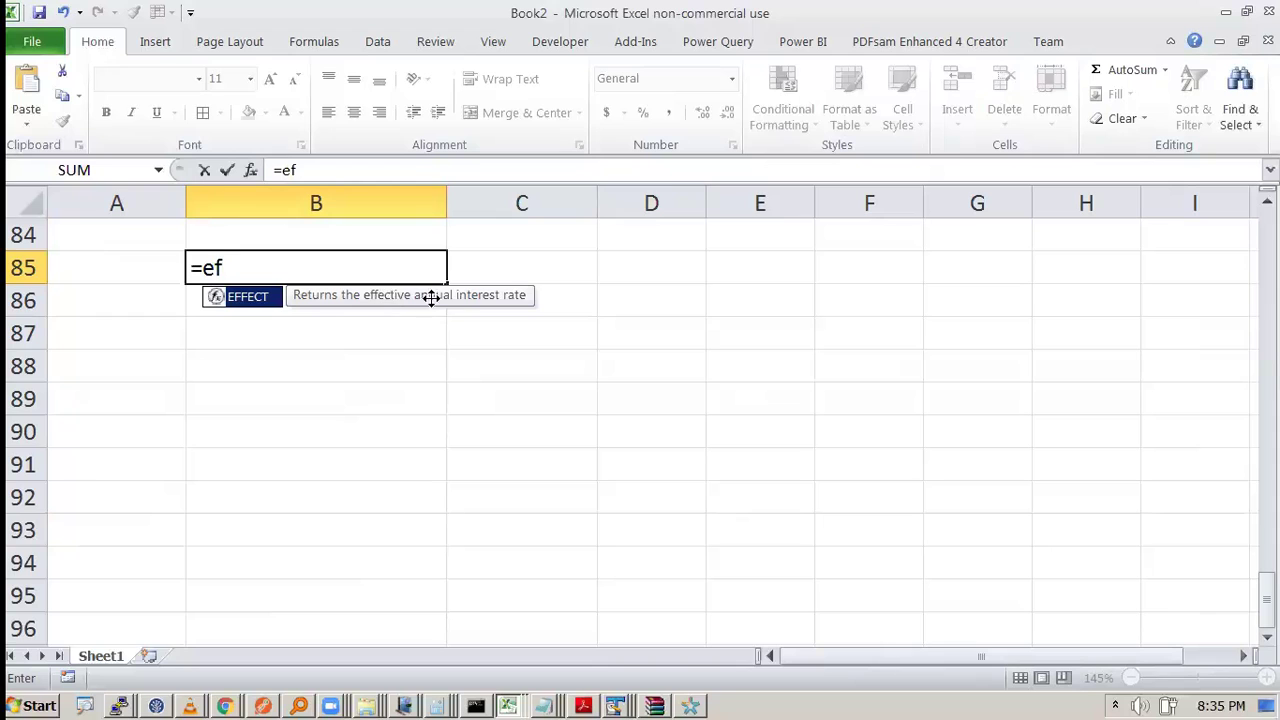
key(Tab)
scroll(621, 342, up, 1)
scroll(614, 363, down, 1)
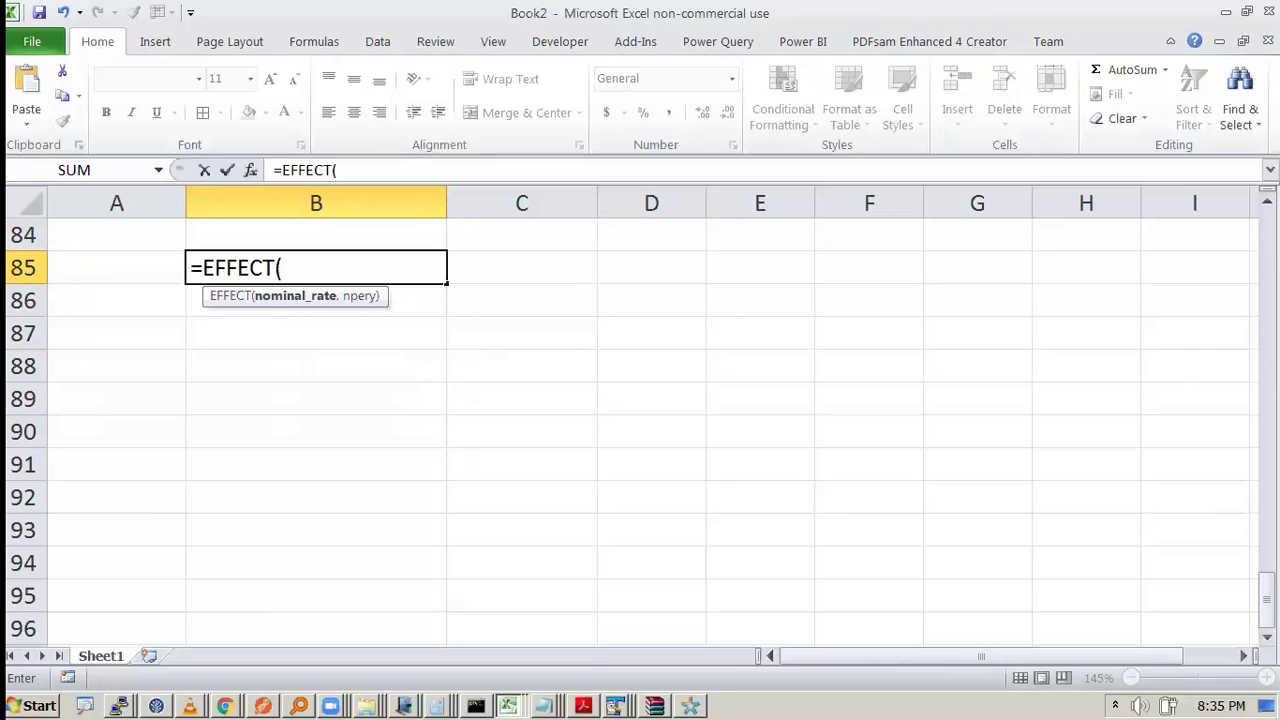
key(Escape)
Calculate the effective annual rate in B85 with =EFFECT(8%,2)
ctrl+scroll(672, 474, up, 2)
scroll(492, 393, up, 1)
text(=eff)
key(Tab)
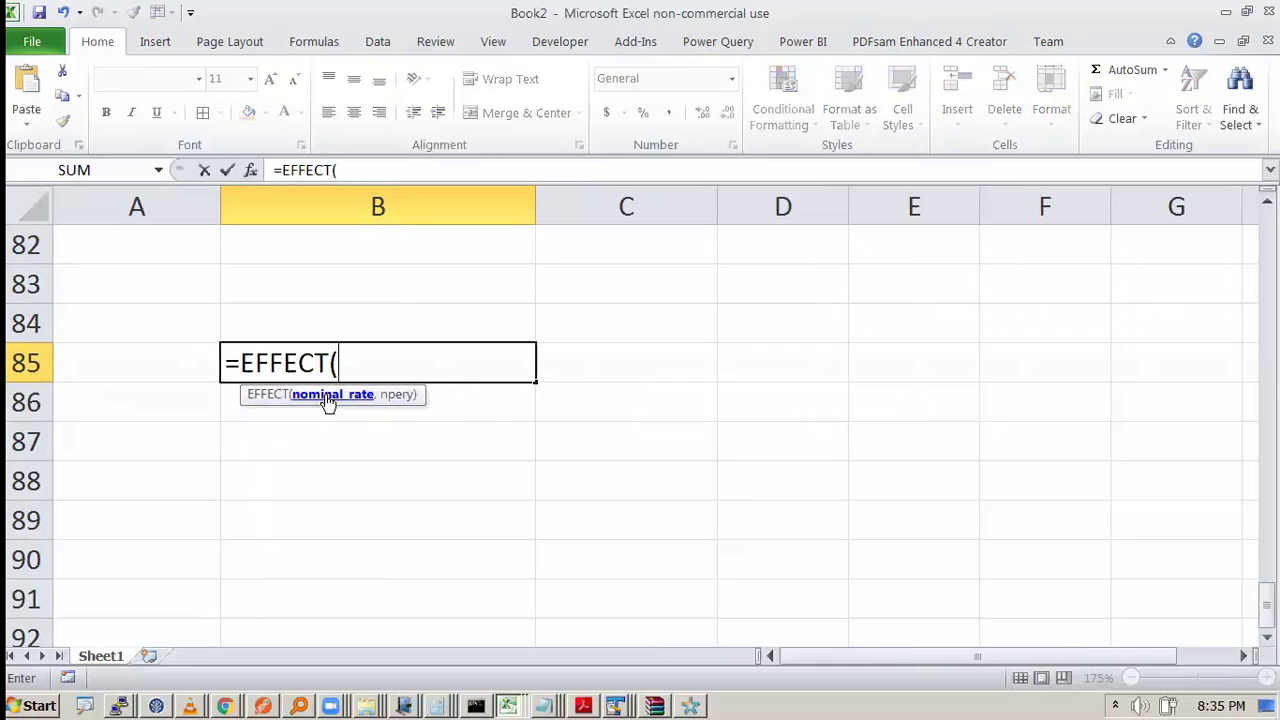
text(8%,)
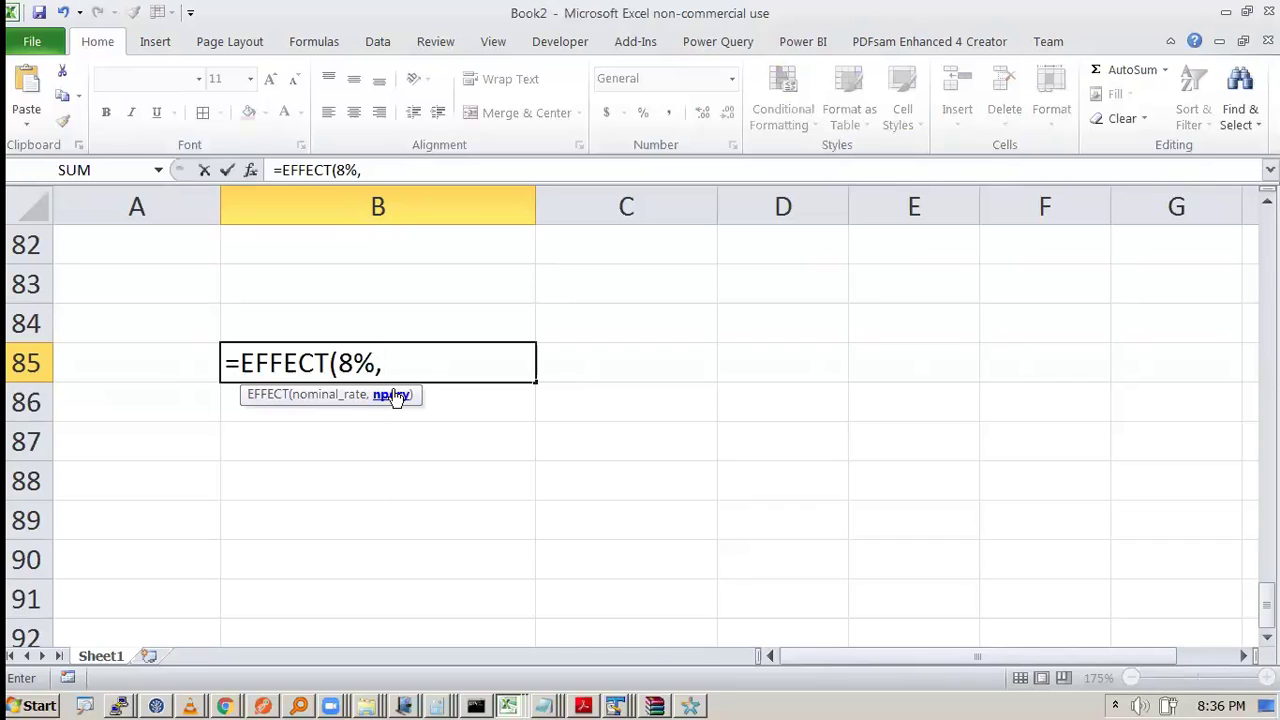
text(2))
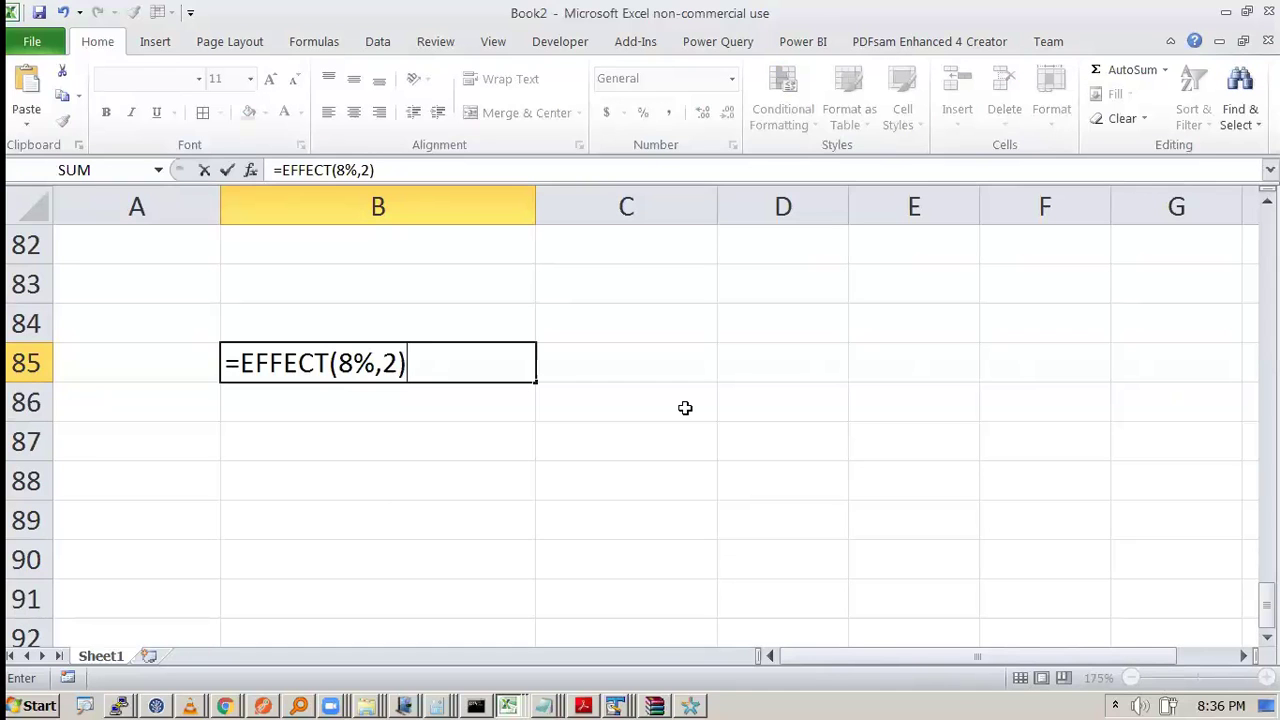
scroll(685, 408, up, 4)
scroll(643, 460, down, 1)
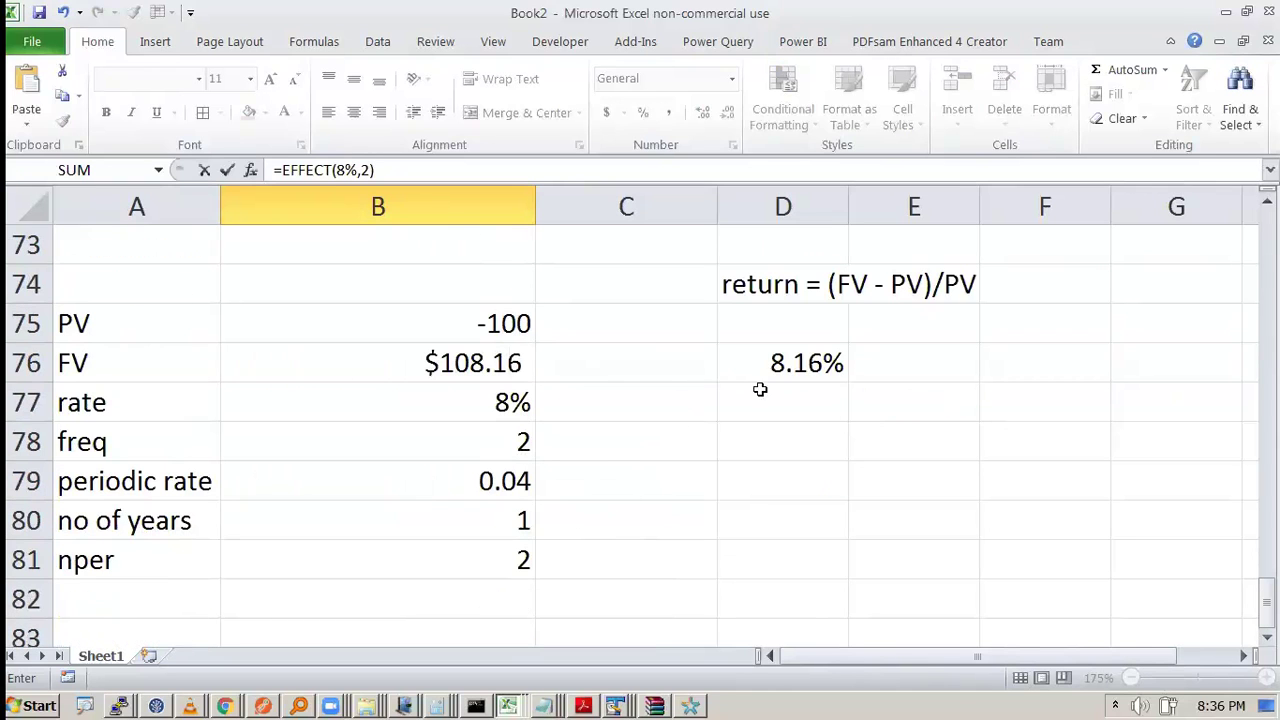
scroll(531, 446, down, 5)
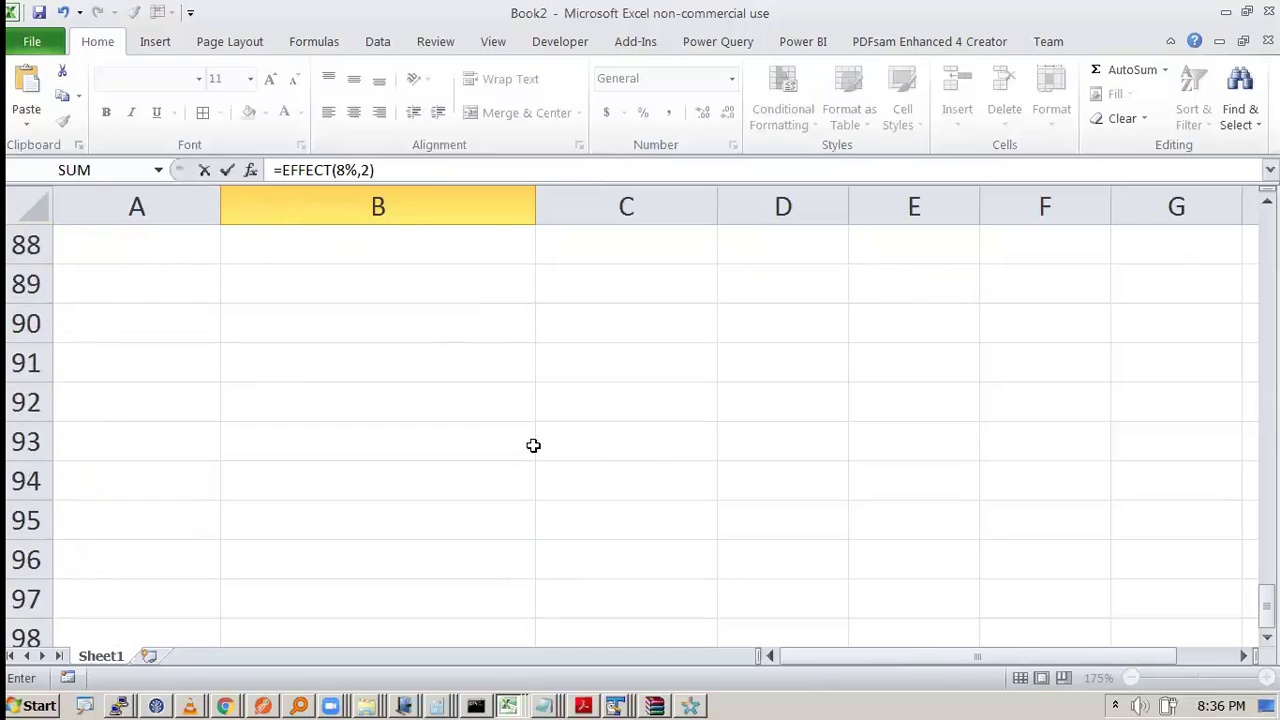
scroll(514, 440, up, 2)
key(Return)
Format the effective rate in B85 as a percentage with three decimal places
key(Up)
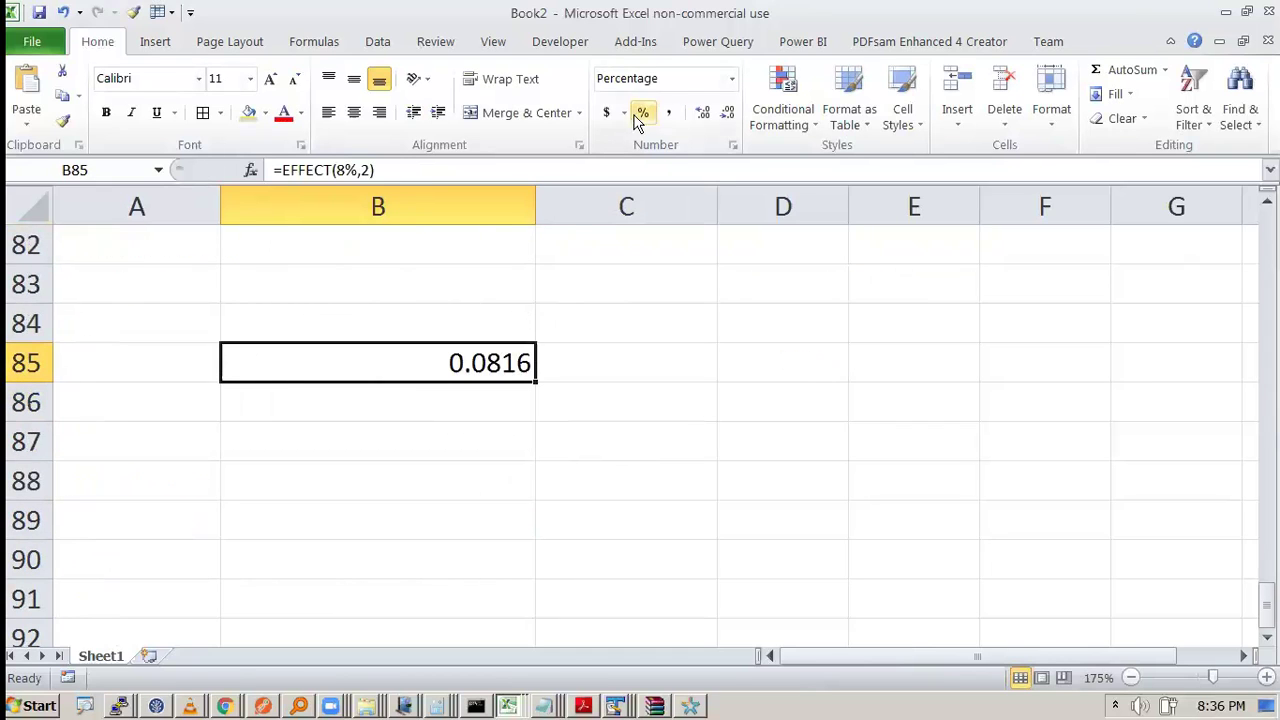
click(640, 114)
click(703, 112)
click(703, 112)
click(703, 112)
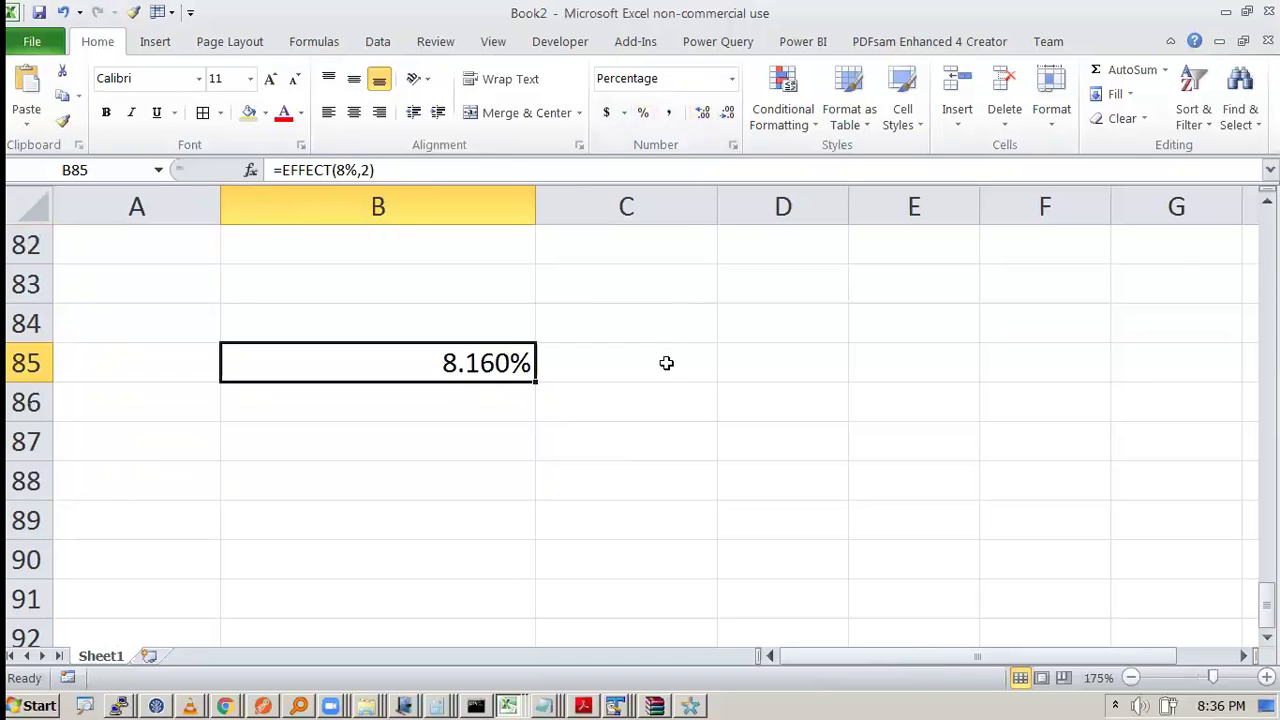
Set the compounding frequency in B78 to 4
scroll(666, 363, up, 3)
click(472, 447)
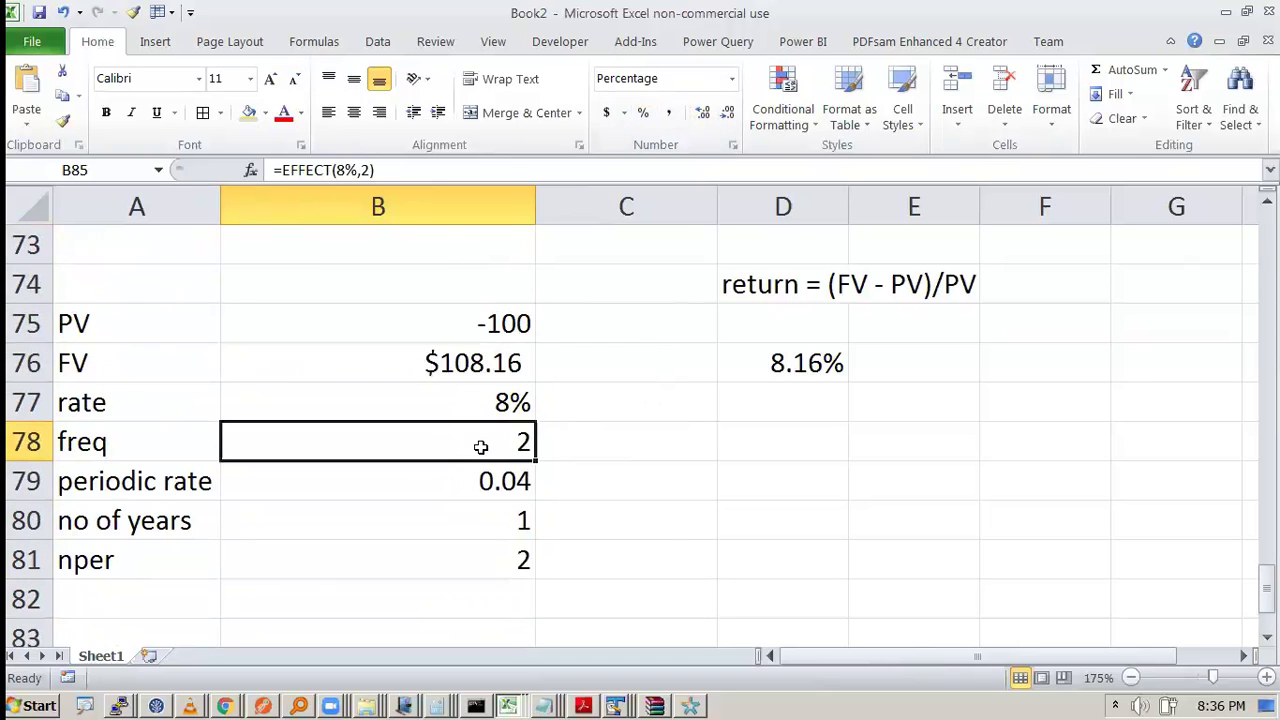
text(4)
key(Tab)
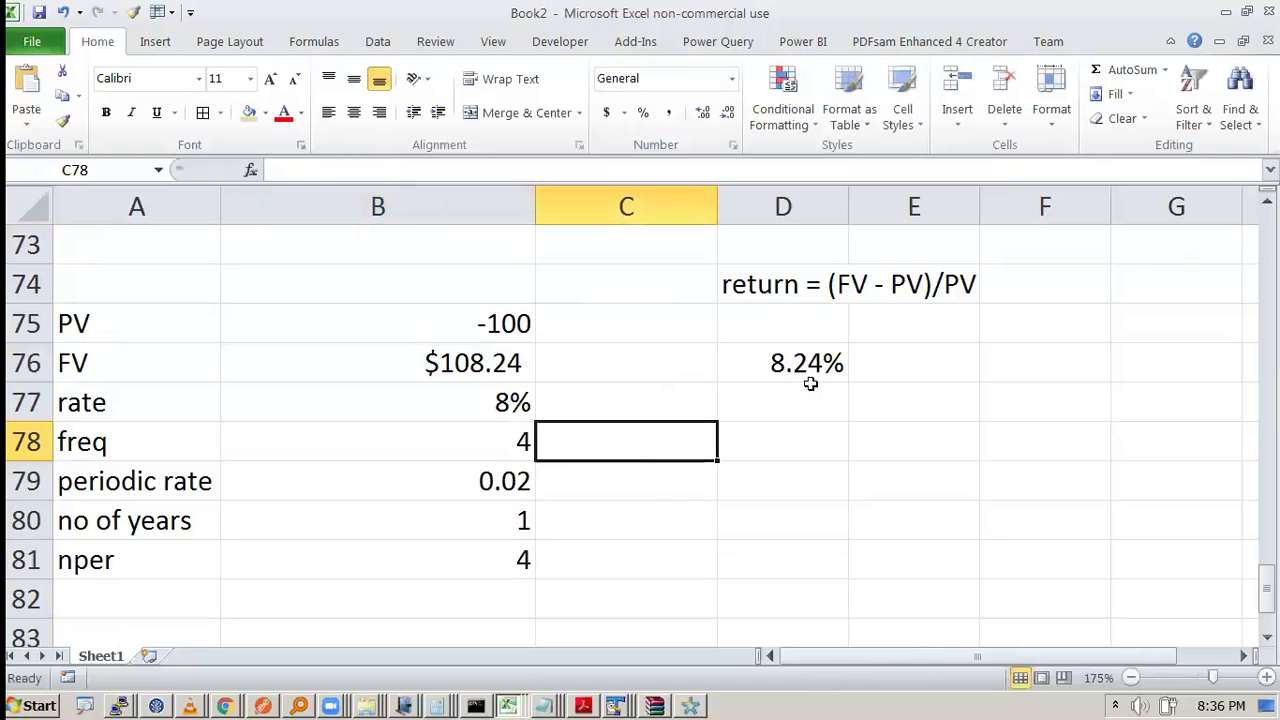
Copy the EFFECT formula from B85 to B86 and change its periods to 4, giving =EFFECT(8%,4)
scroll(620, 505, down, 2)
click(491, 484)
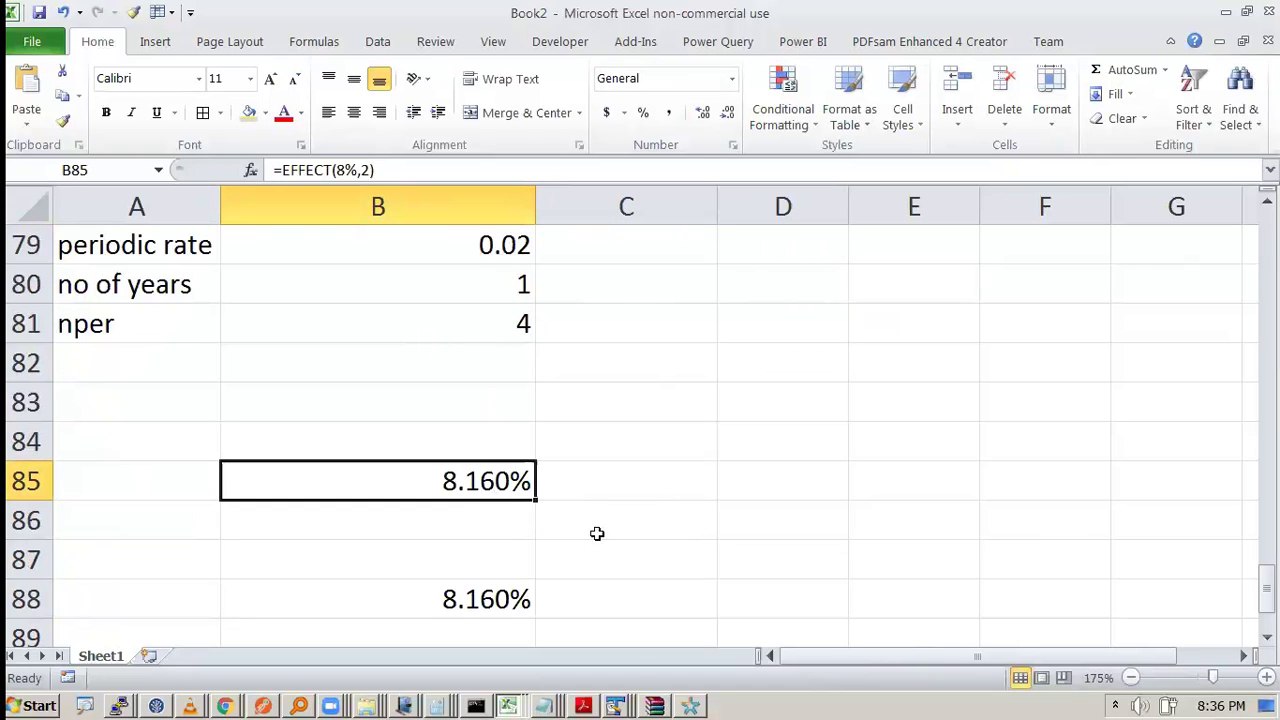
key(ctrl+c)
click(509, 524)
key(ctrl+v)
key(F2)
key(Left)
key(BackSpace)
text(4)
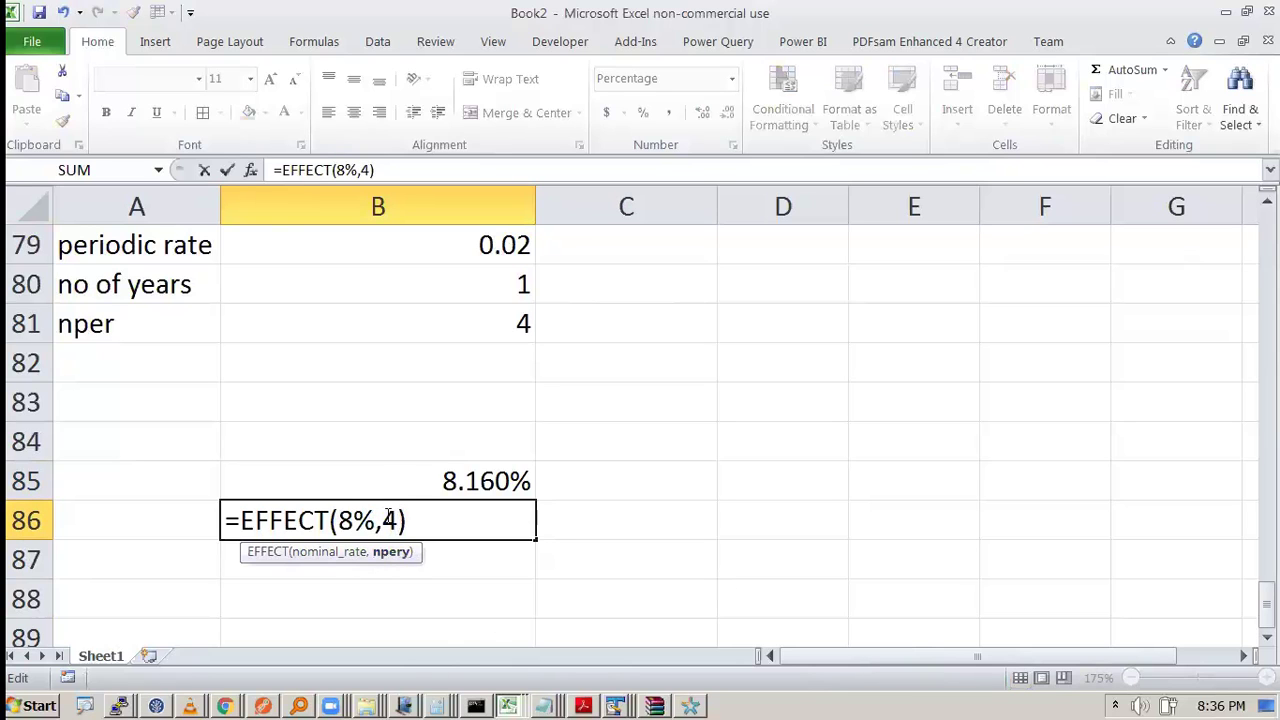
key(Tab)
click(497, 526)
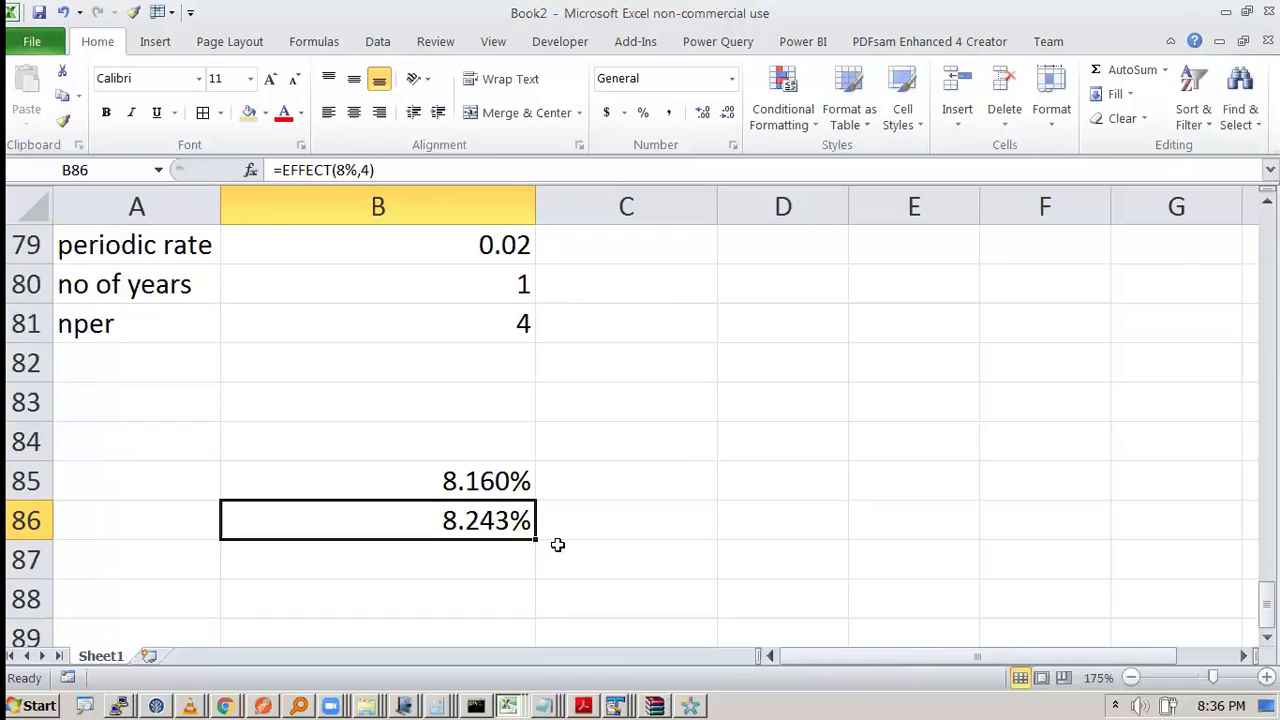
Show the calculated return in D76 with three decimal places
scroll(486, 512, up, 1)
scroll(490, 419, up, 1)
click(810, 363)
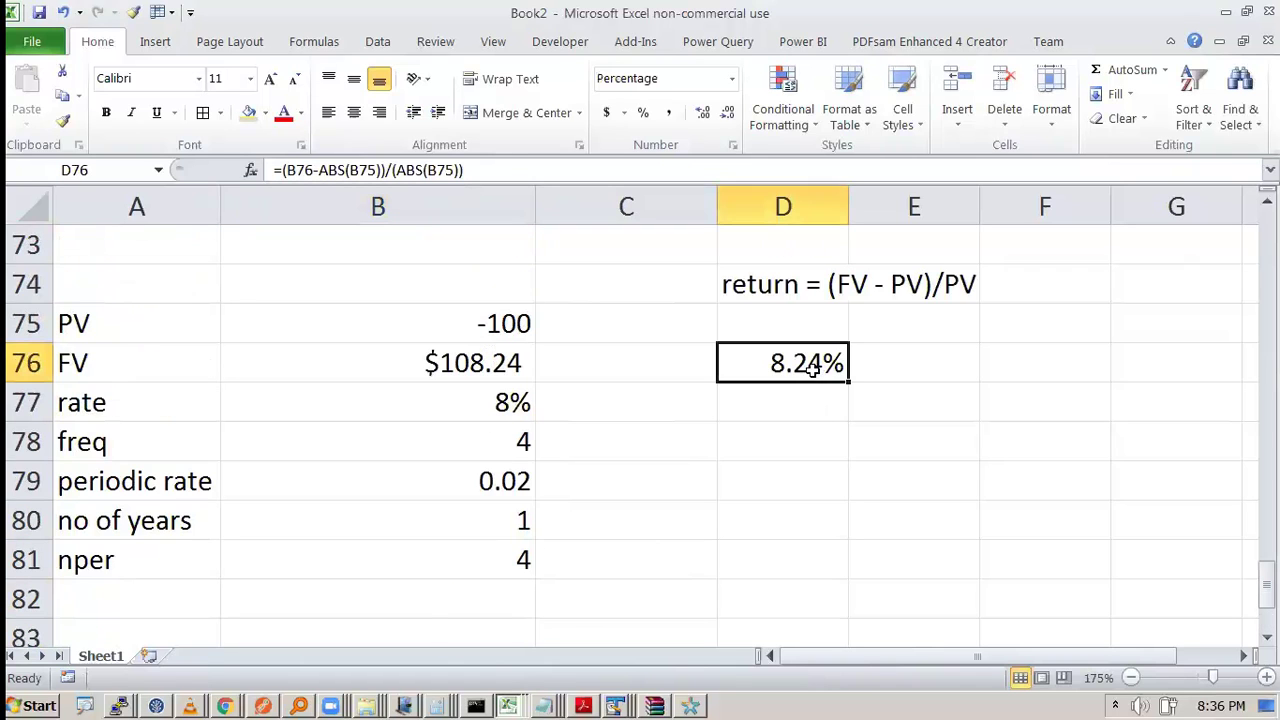
click(701, 116)
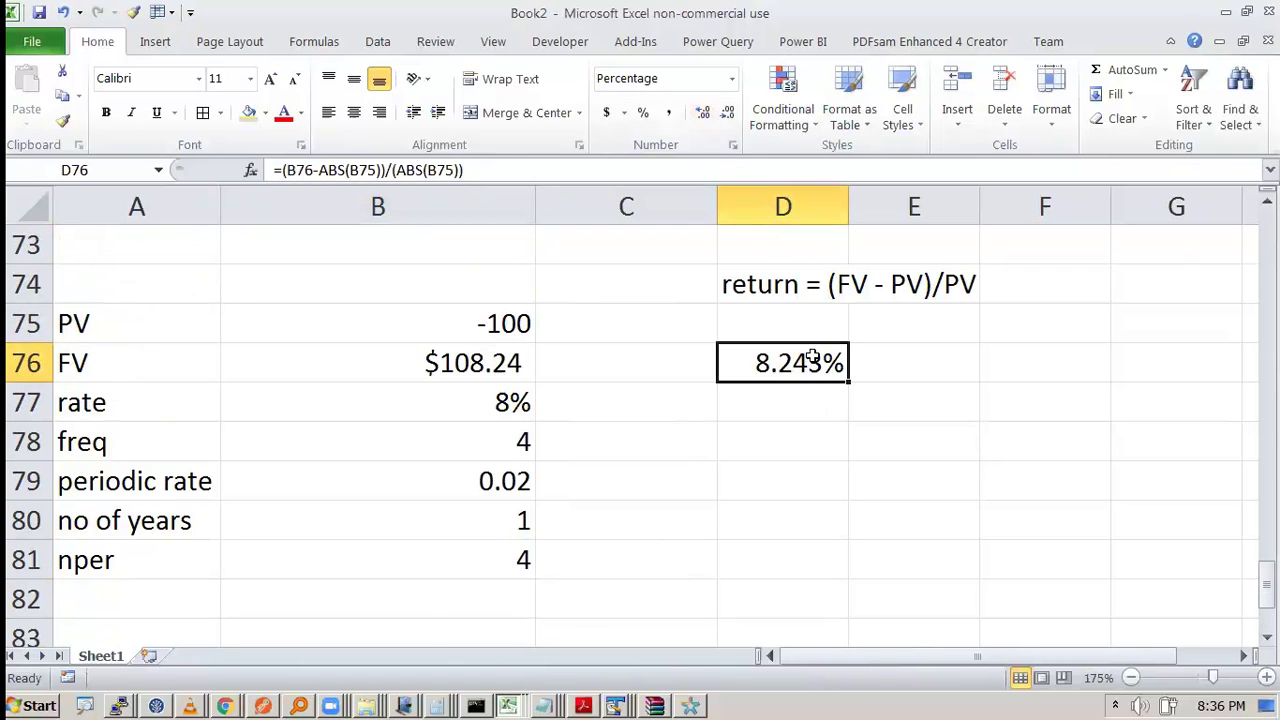
Compare the effective rates in B85 and B86 and inspect the EFFECT function in B85 without changing it
scroll(635, 500, down, 3)
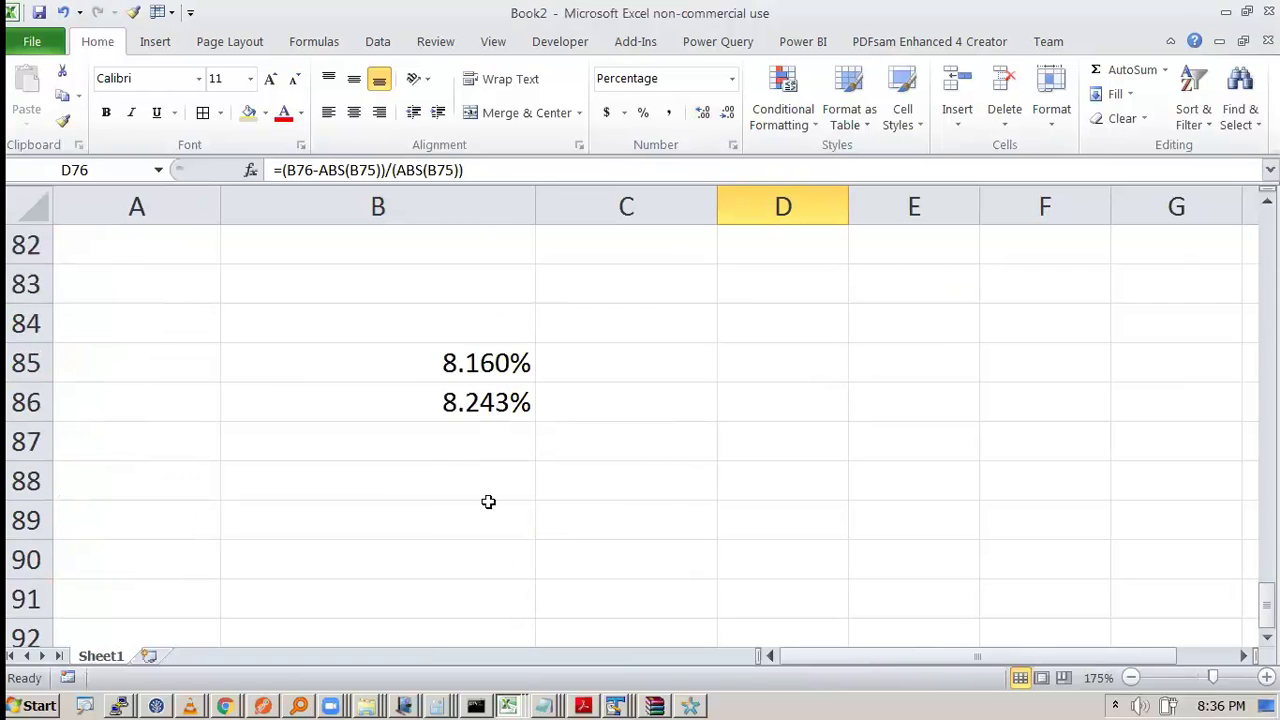
click(481, 407)
click(472, 364)
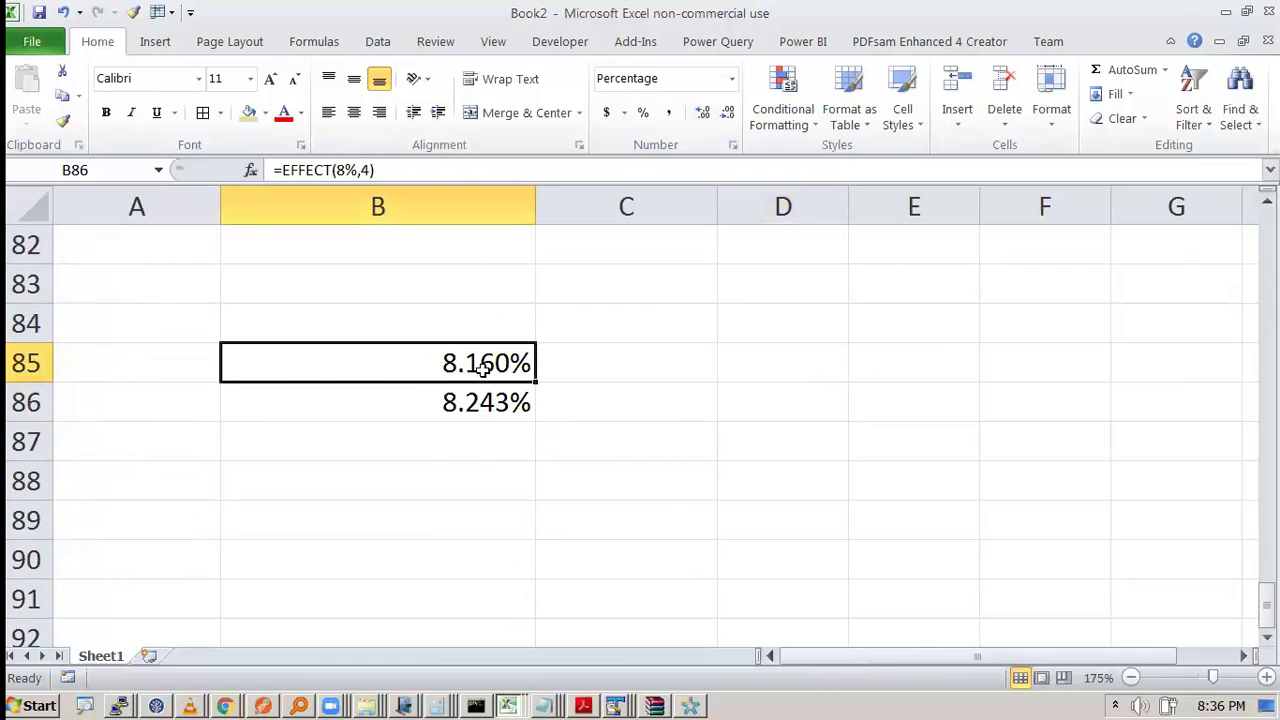
double_click(314, 358)
double_click(275, 362)
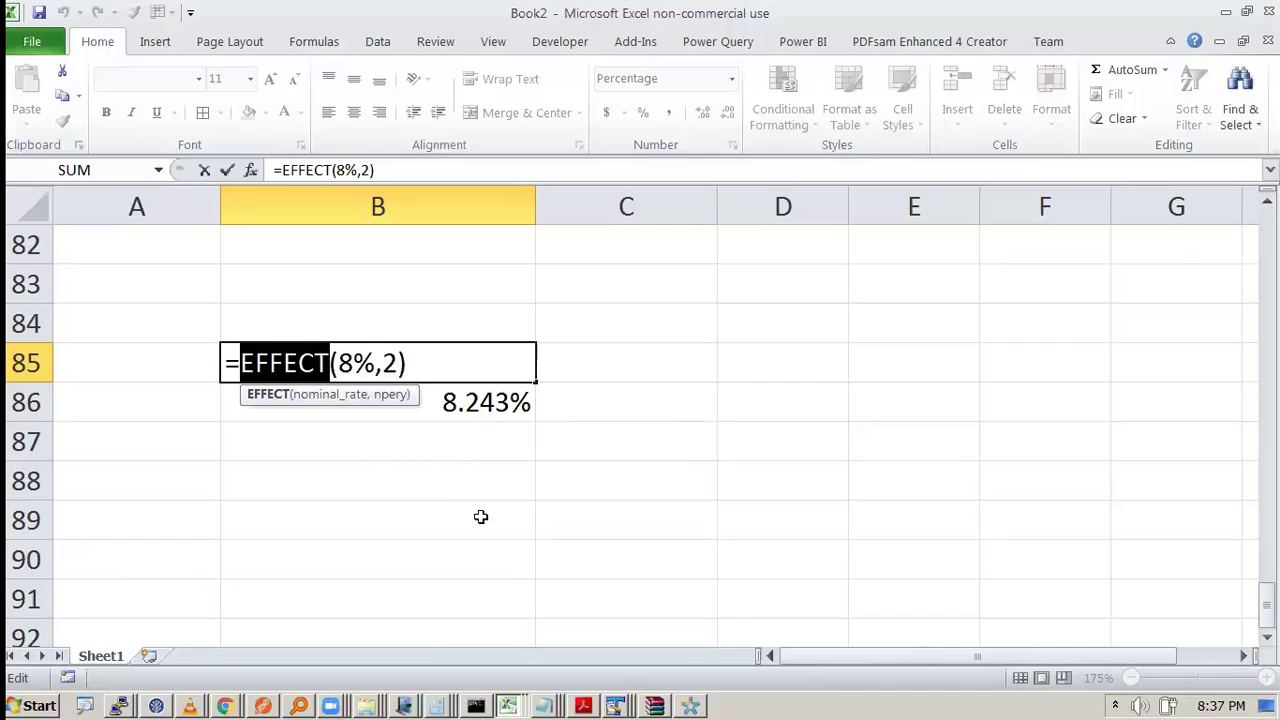
key(ctrl+Return)
key(Down)
key(Down)
key(Down)
Switch to tvm1.txt in Notepad and add the line "there is a product : EAR = 10% pa, frequency = semi-annual"
key(alt+Tab)
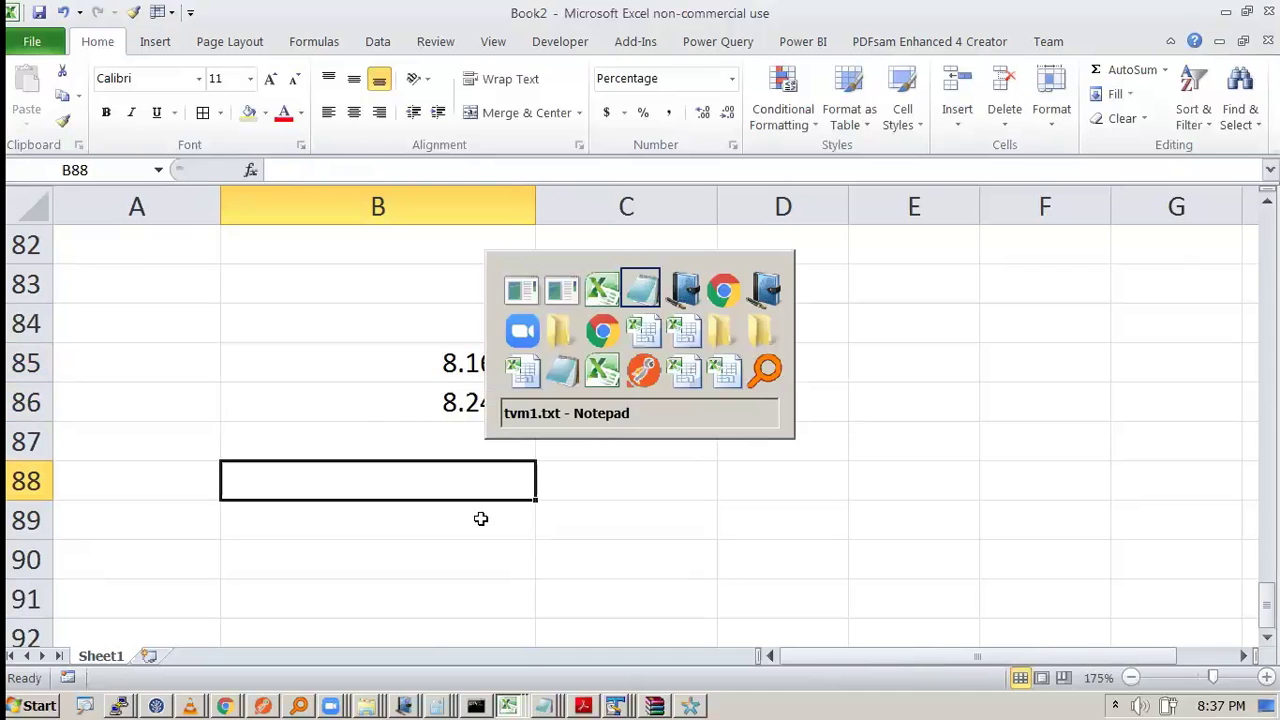
click(831, 360)
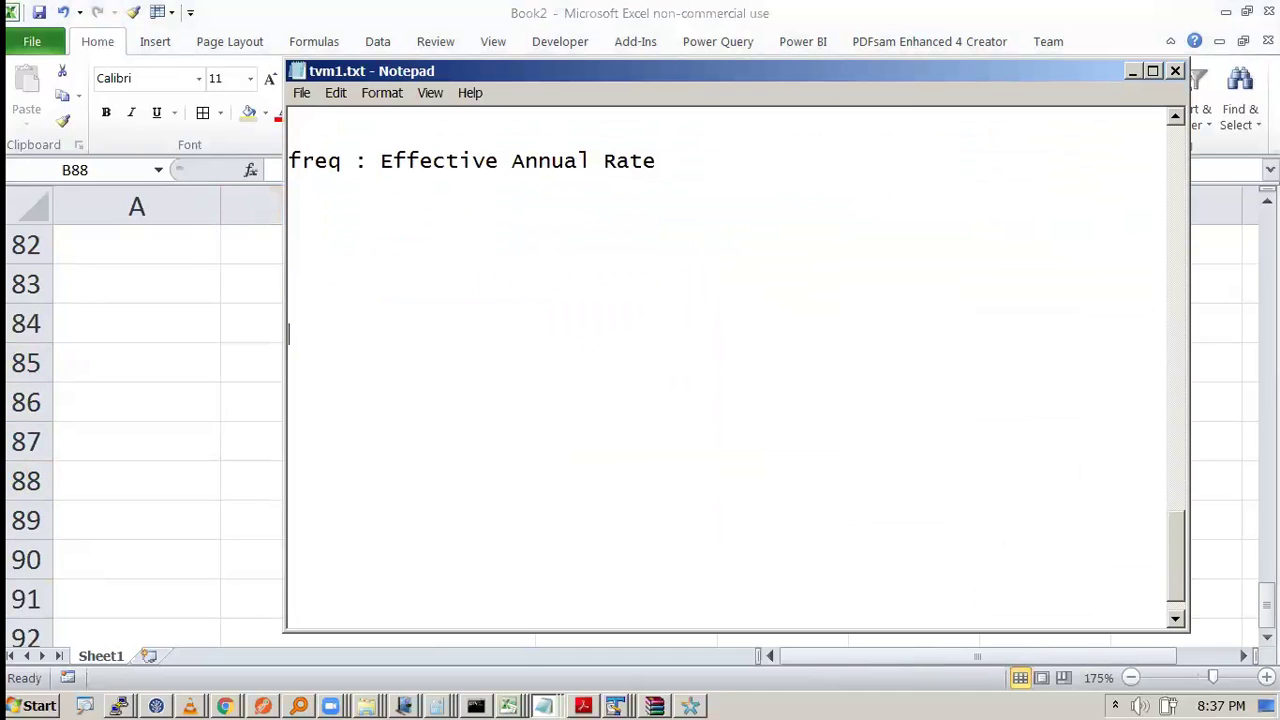
text(there is a )
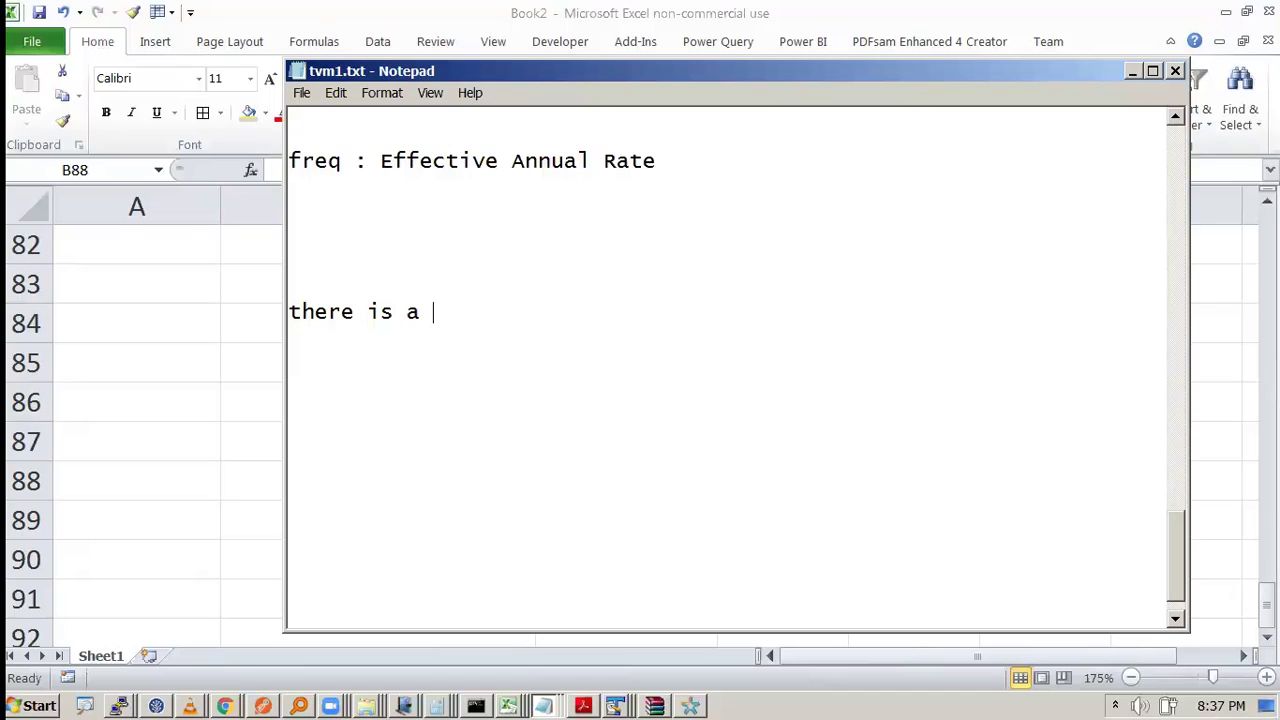
text(product : E)
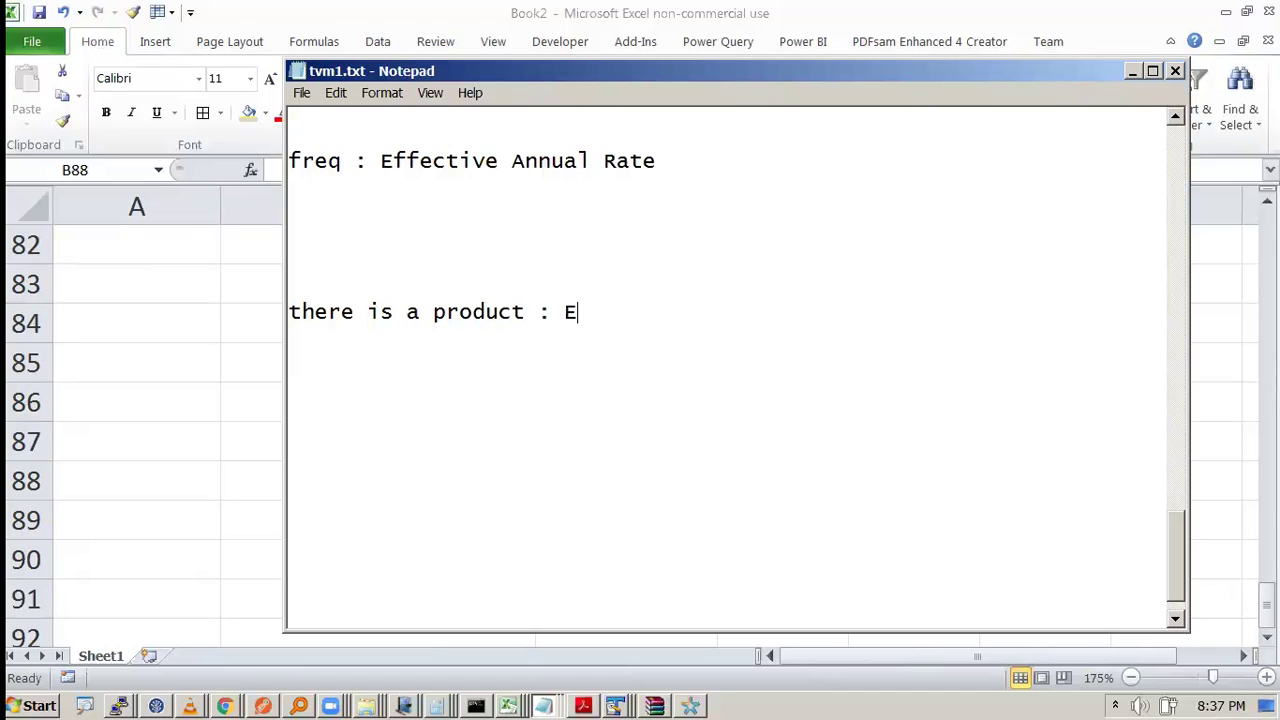
text(AR = 10% pa, frequency )
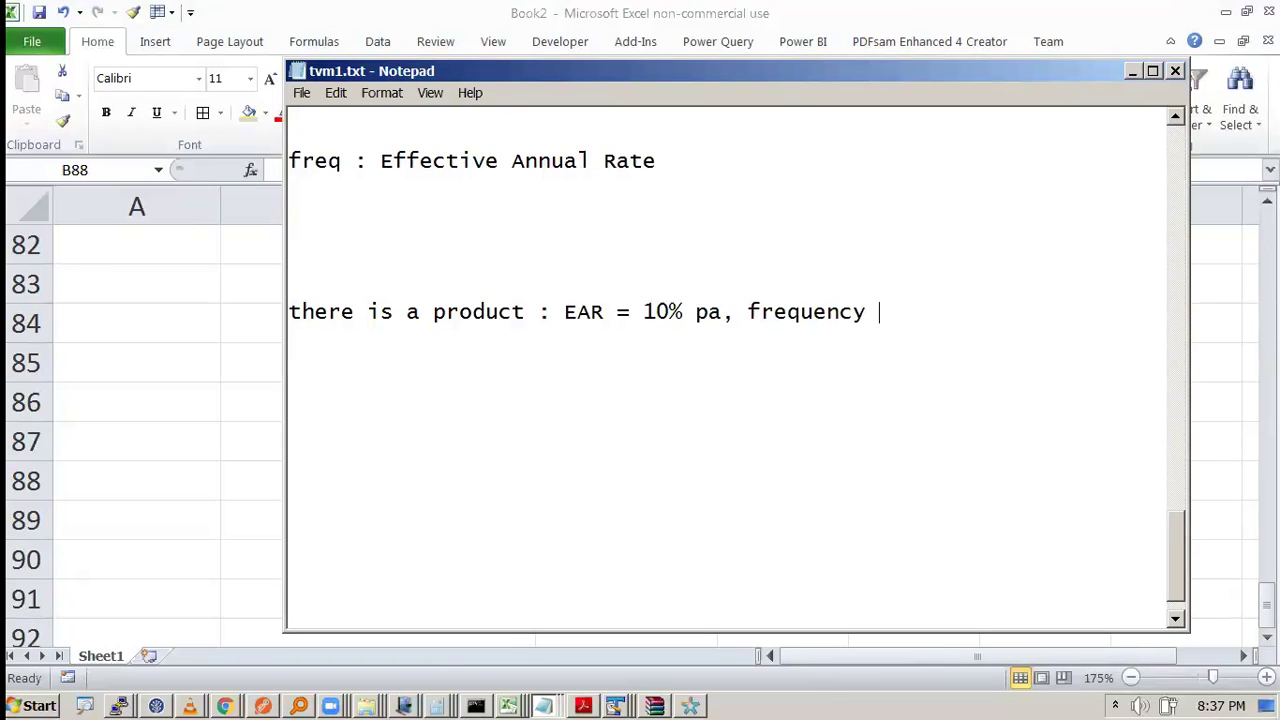
text(= semi-annual)
Change the EAR figure in the new product line to 8.16%
key(ctrl+Left)
key(ctrl+Left)
key(ctrl+Left)
key(ctrl+Left)
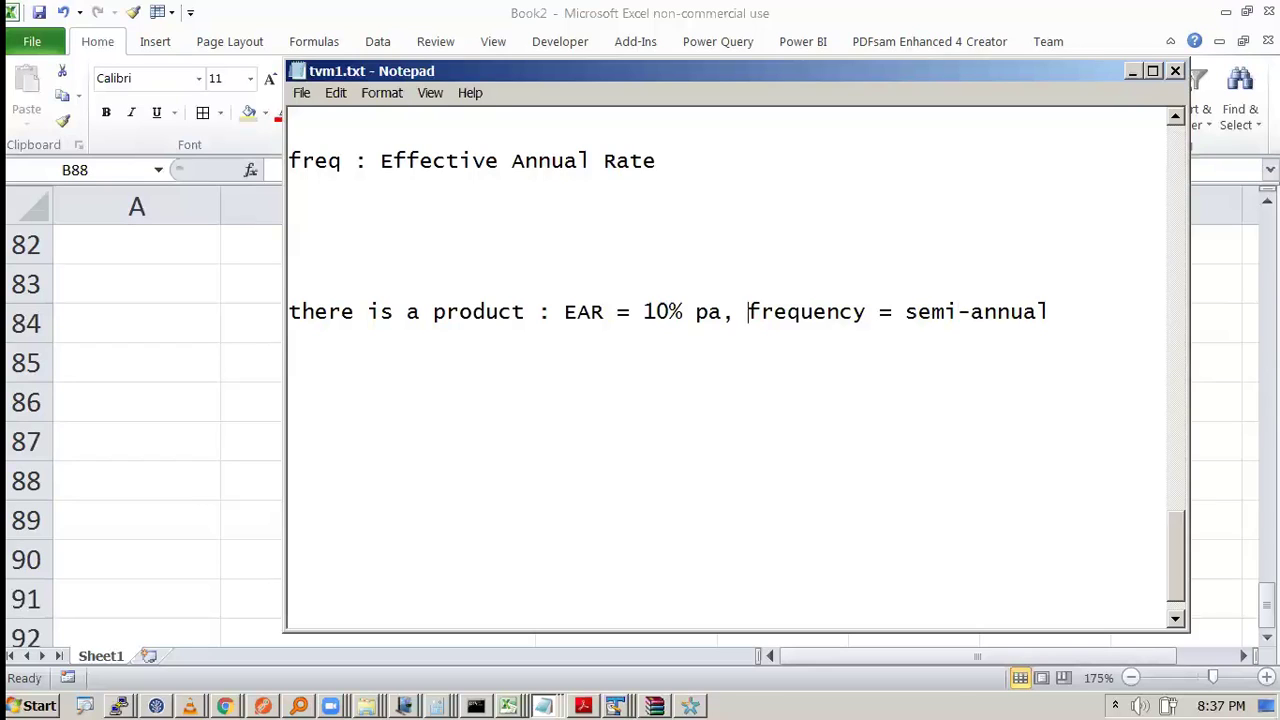
key(Delete)
key(Delete)
text(8.16)
key(shift+Right)
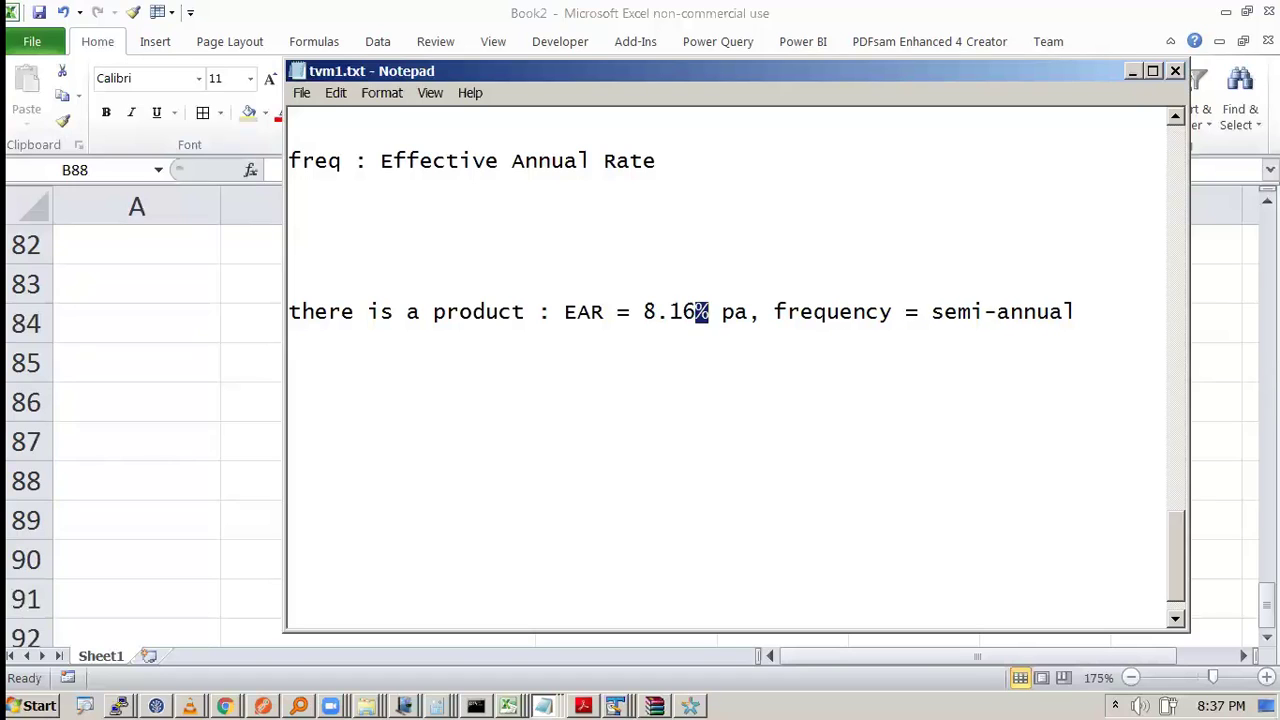
Add the line "find the stated rate? 8%" below the product description
key(Right)
click(1076, 312)
key(Return)
text(find the stated rate)
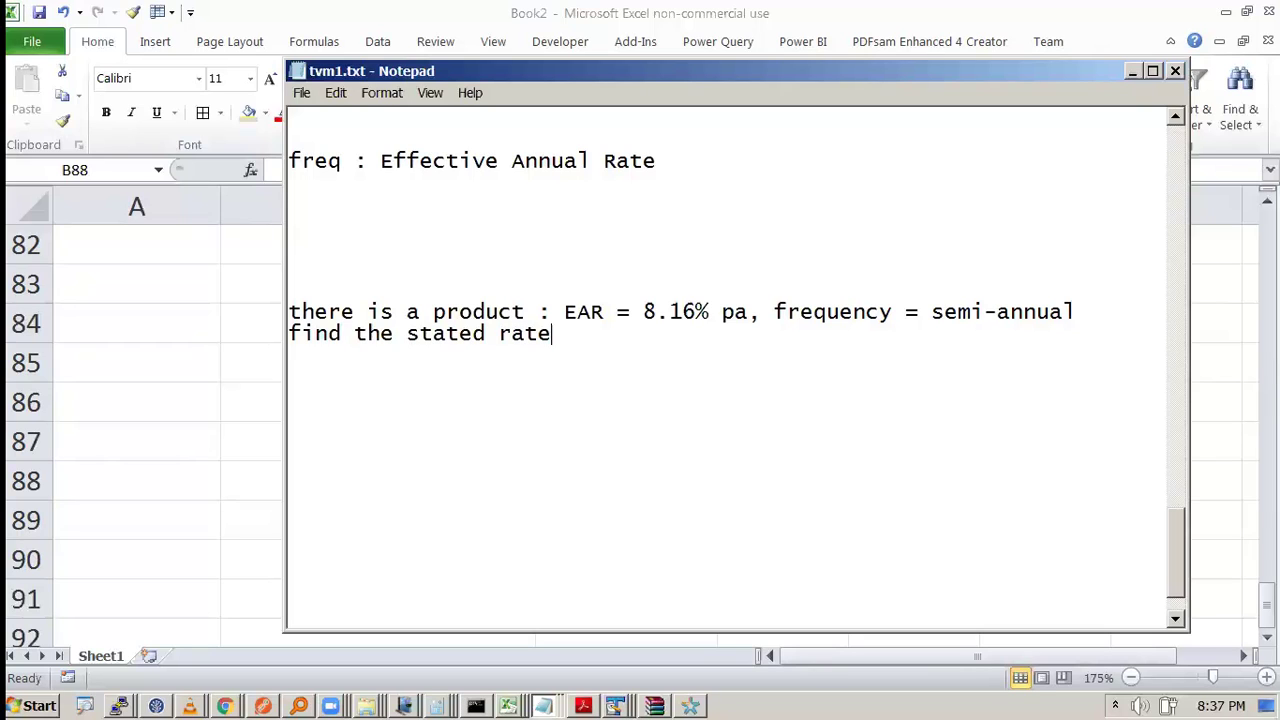
text(? 8%)
Switch to Excel and calculate the nominal rate in B88 with =NOMINAL(8.16%,2)
key(alt+Tab)
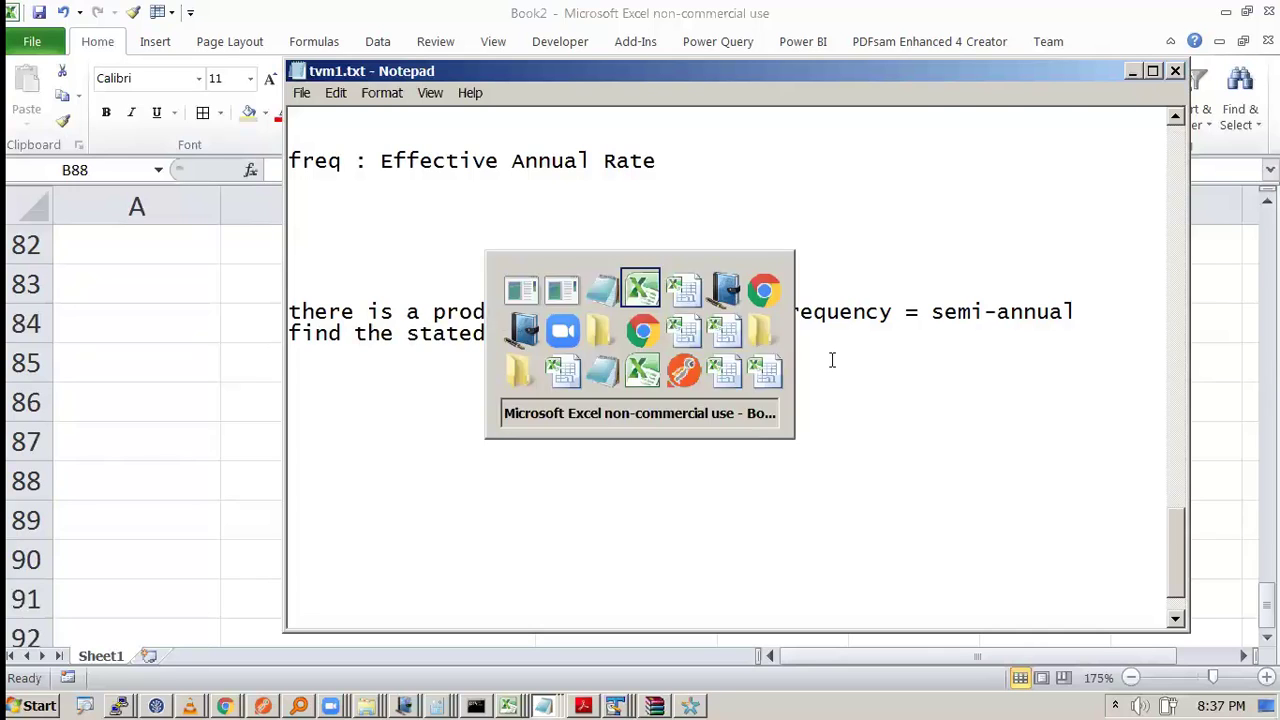
text(=nom)
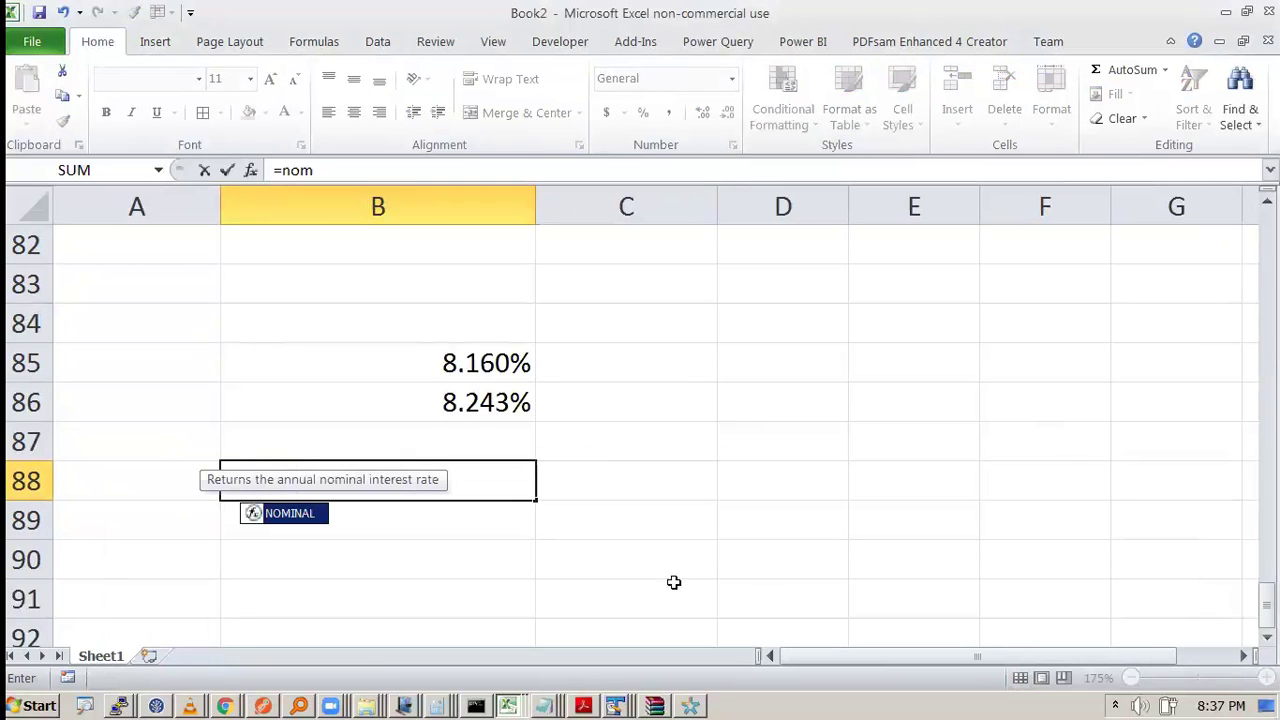
double_click(300, 514)
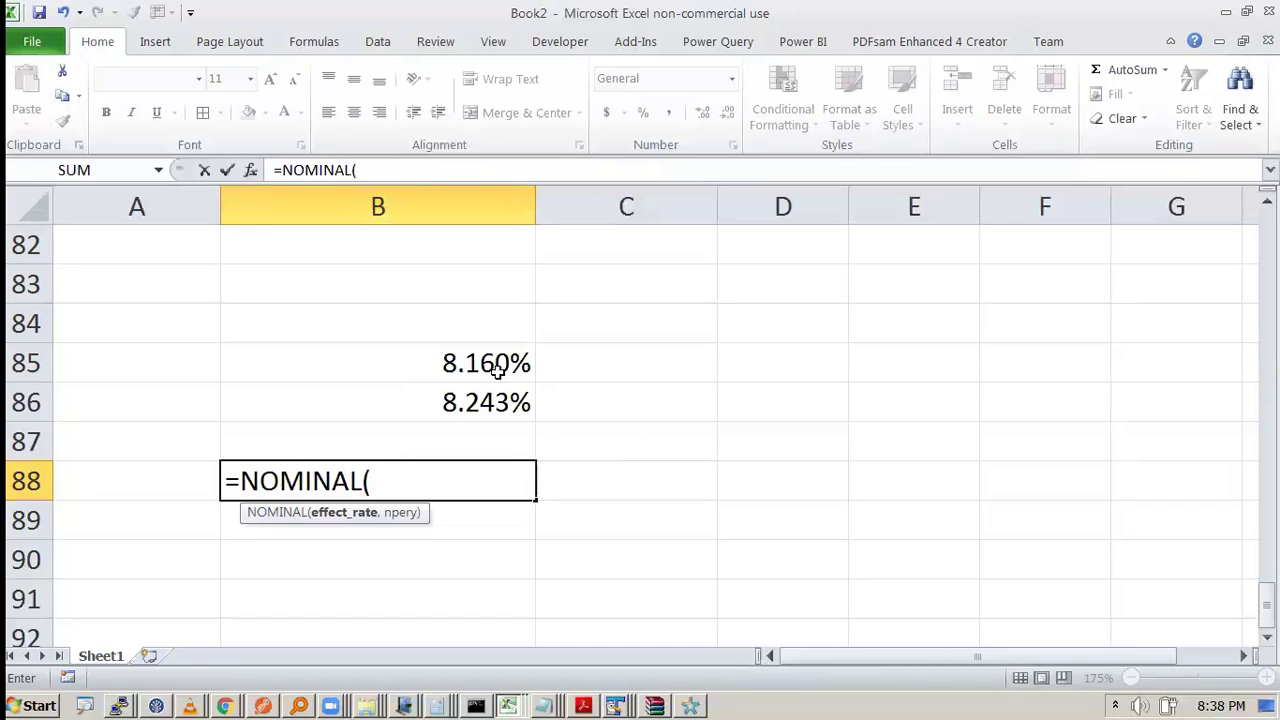
text(8.16%,2))
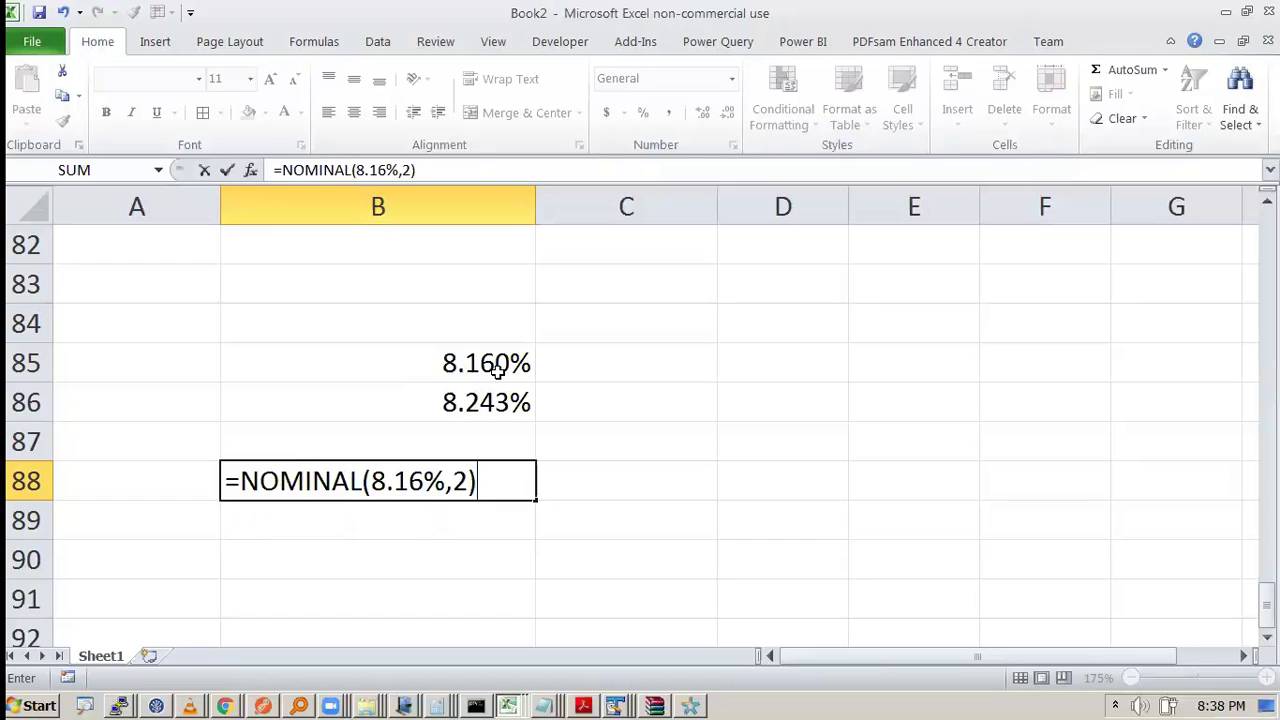
key(Return)
key(Up)
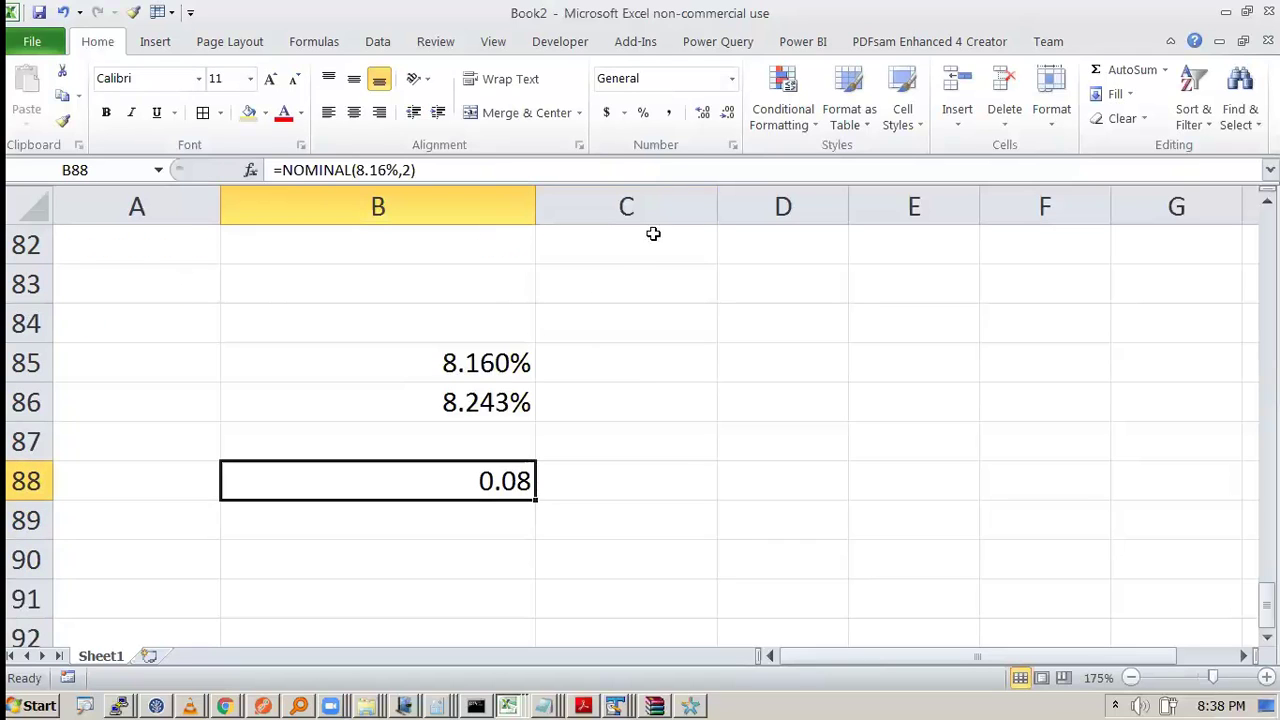
Format the nominal rate in B88 as a percentage with two decimal places
click(624, 113)
click(643, 113)
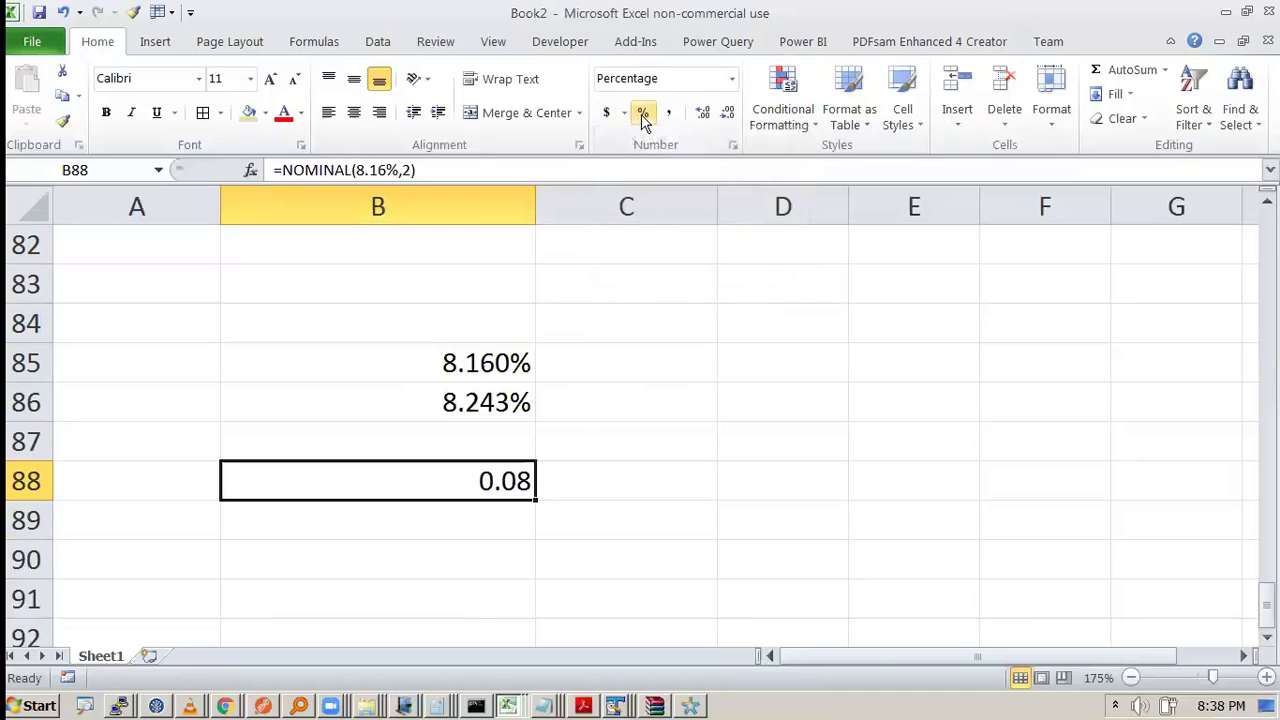
click(702, 115)
Calculate the nominal rate for the quarterly effective rate in B89 with =NOMINAL(B86,4)
click(486, 518)
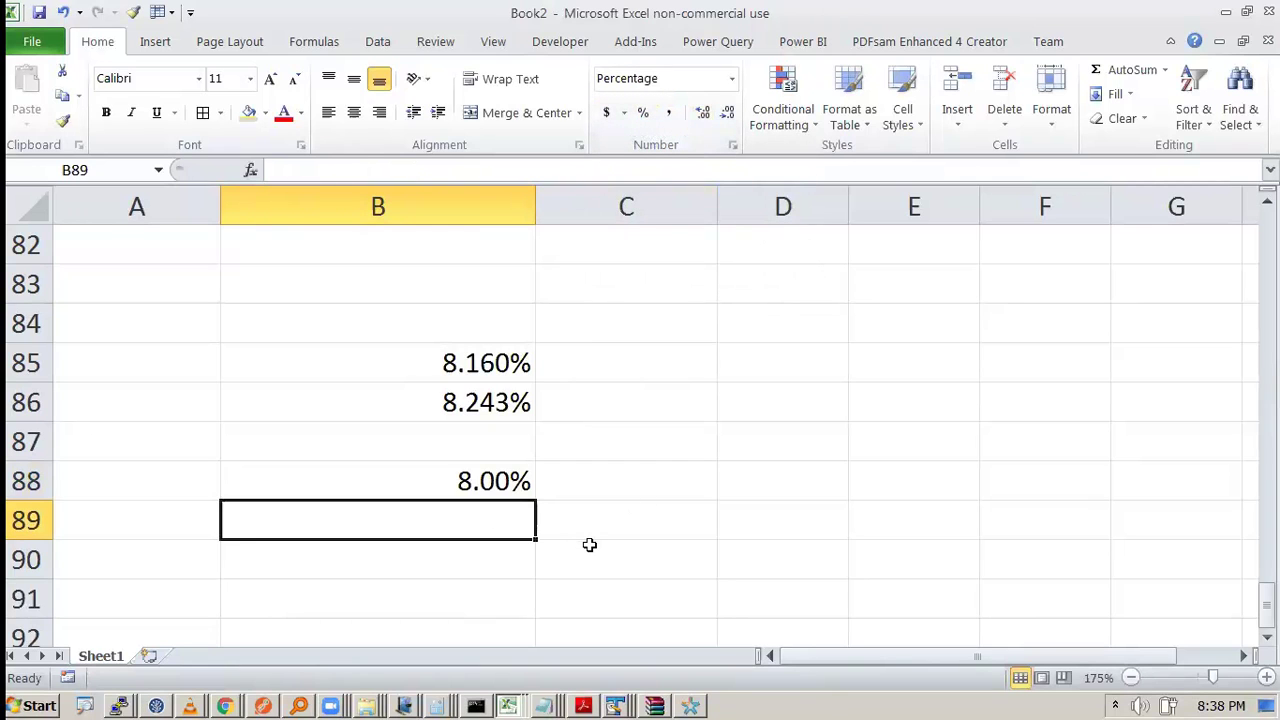
text(=nom)
key(Tab)
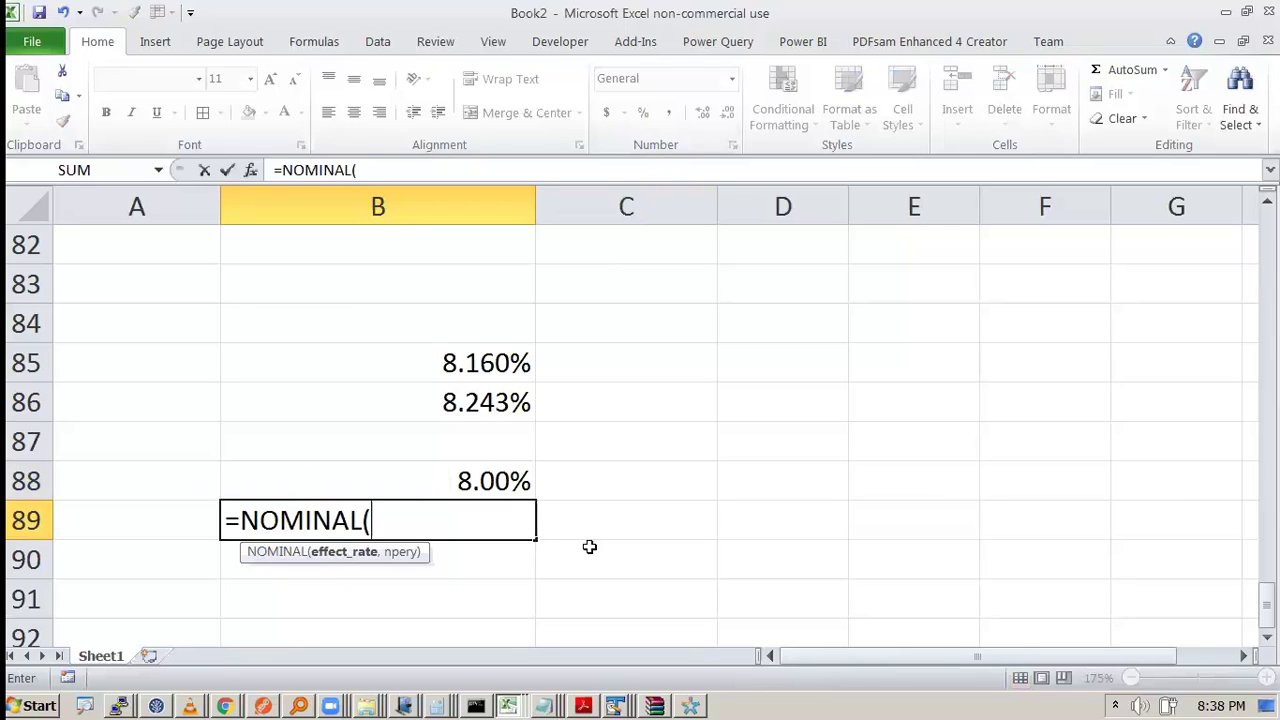
click(503, 408)
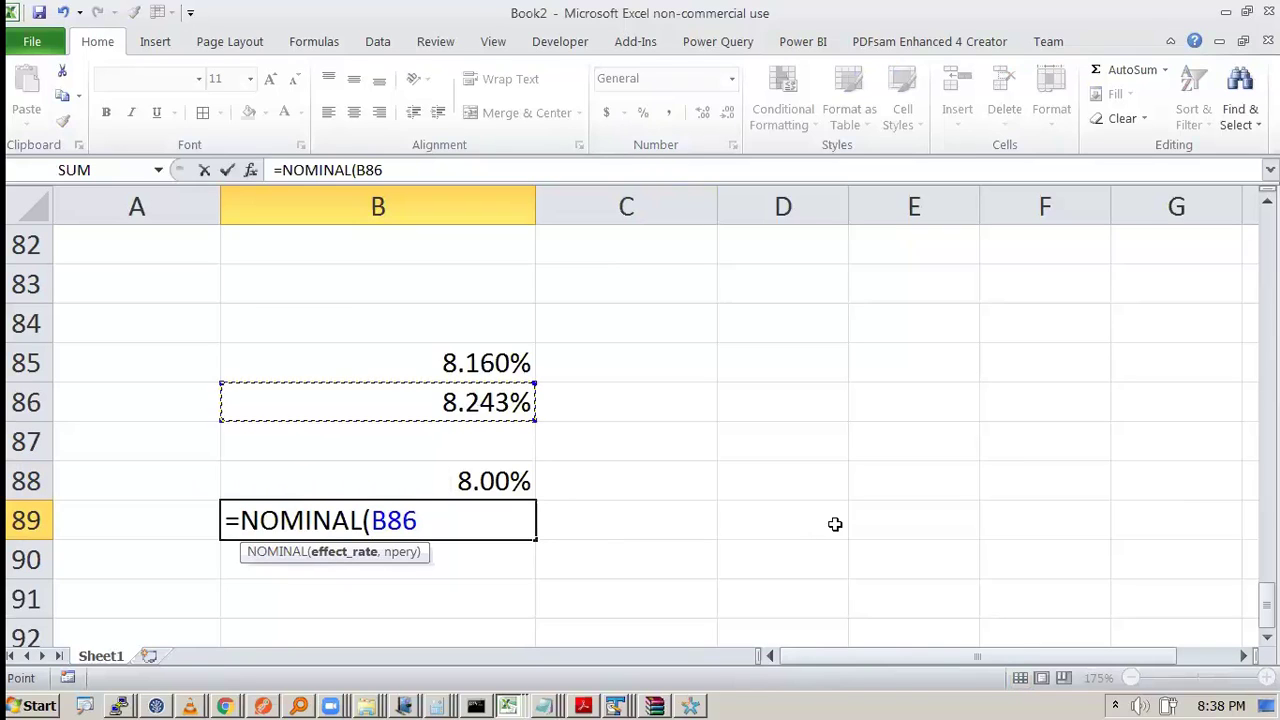
text(,4)
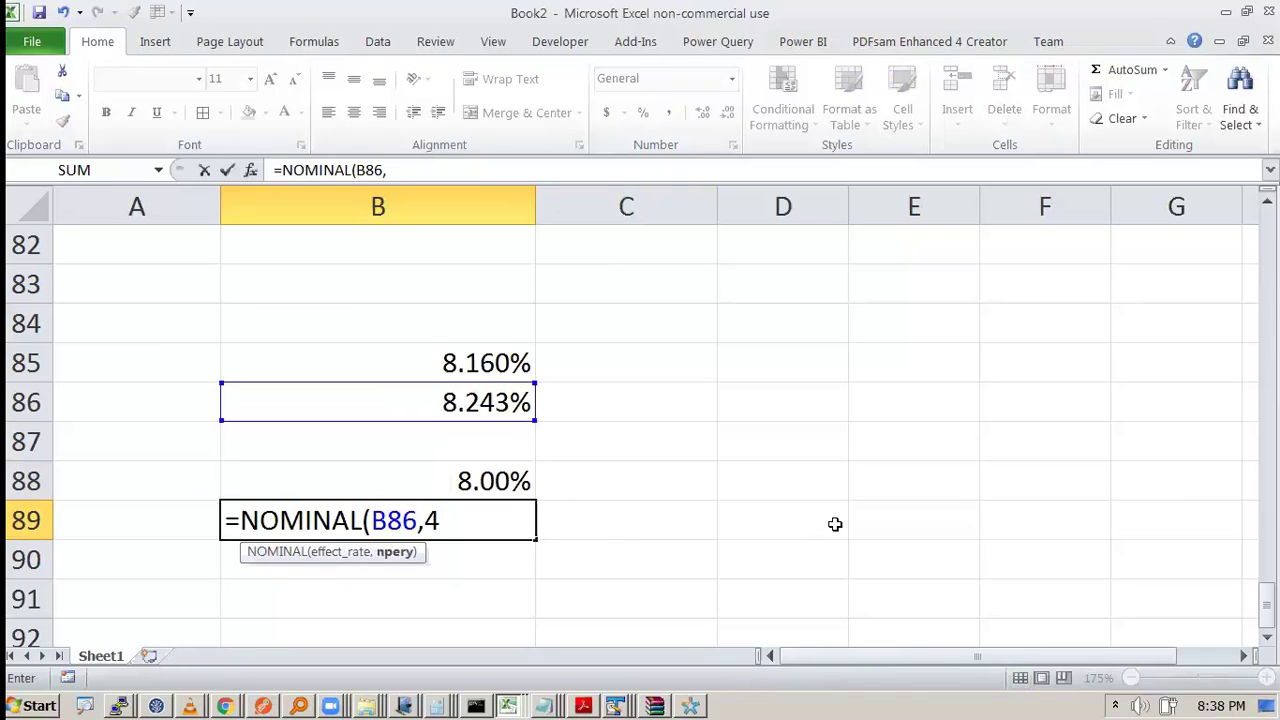
text())
key(Return)
Format B89 as a percentage with three decimal places
key(Up)
click(643, 113)
click(703, 113)
click(703, 113)
click(703, 113)
Switch to tvm1.txt in Notepad, append ": EFFECT" to the Effective Annual Rate line and add the line "EAR -> Nomial : NOMINAL" below it
key(alt+Tab)
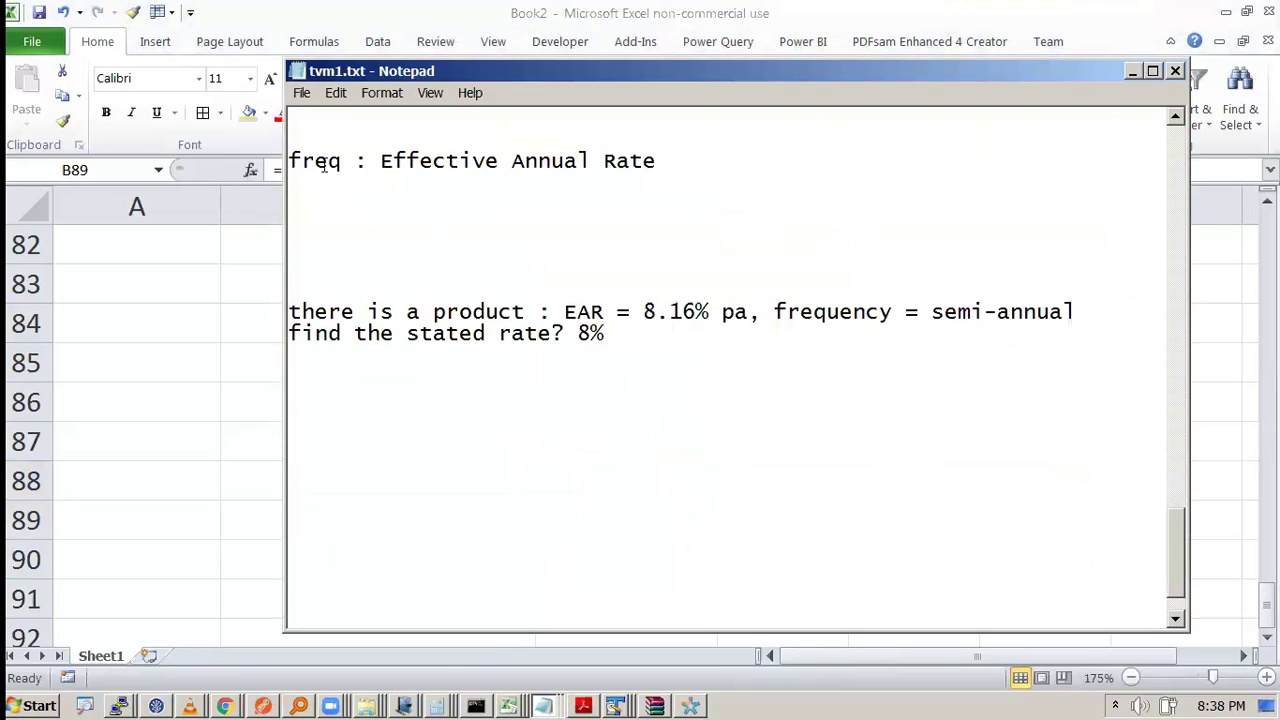
click(797, 166)
text(: EFFECT)
key(Return)
key(Return)
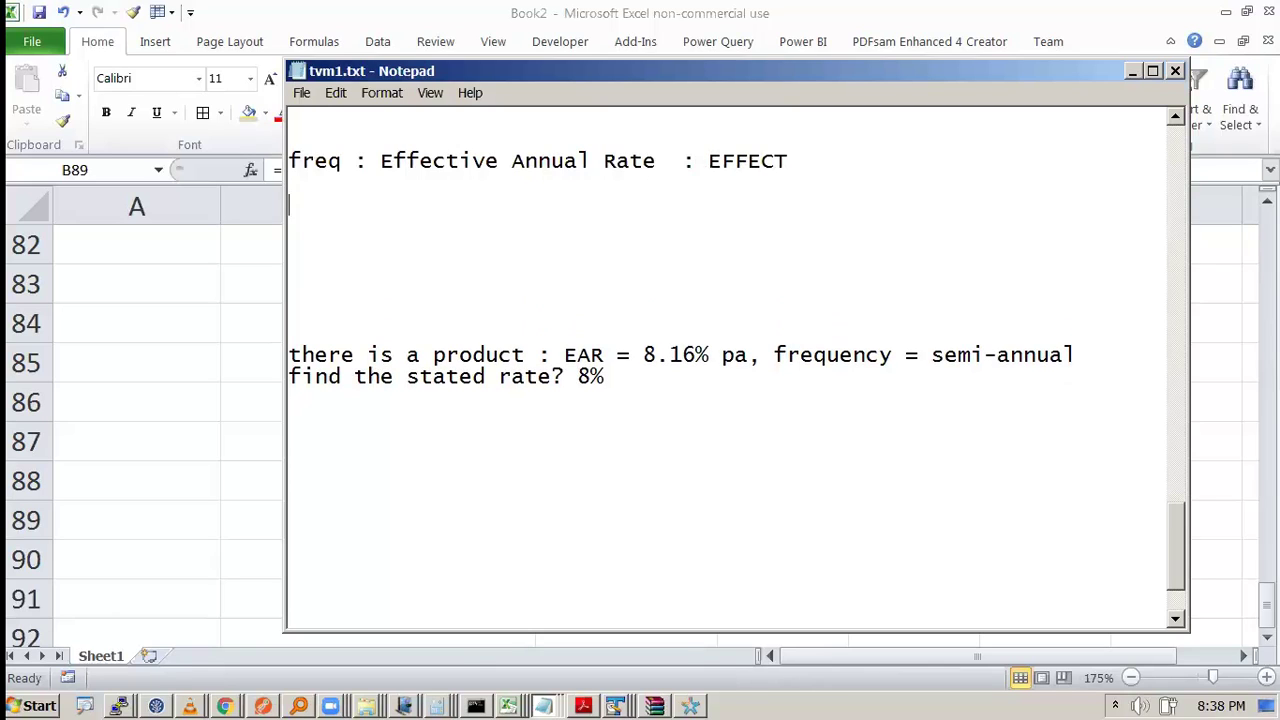
text(EAR -> Nomial)
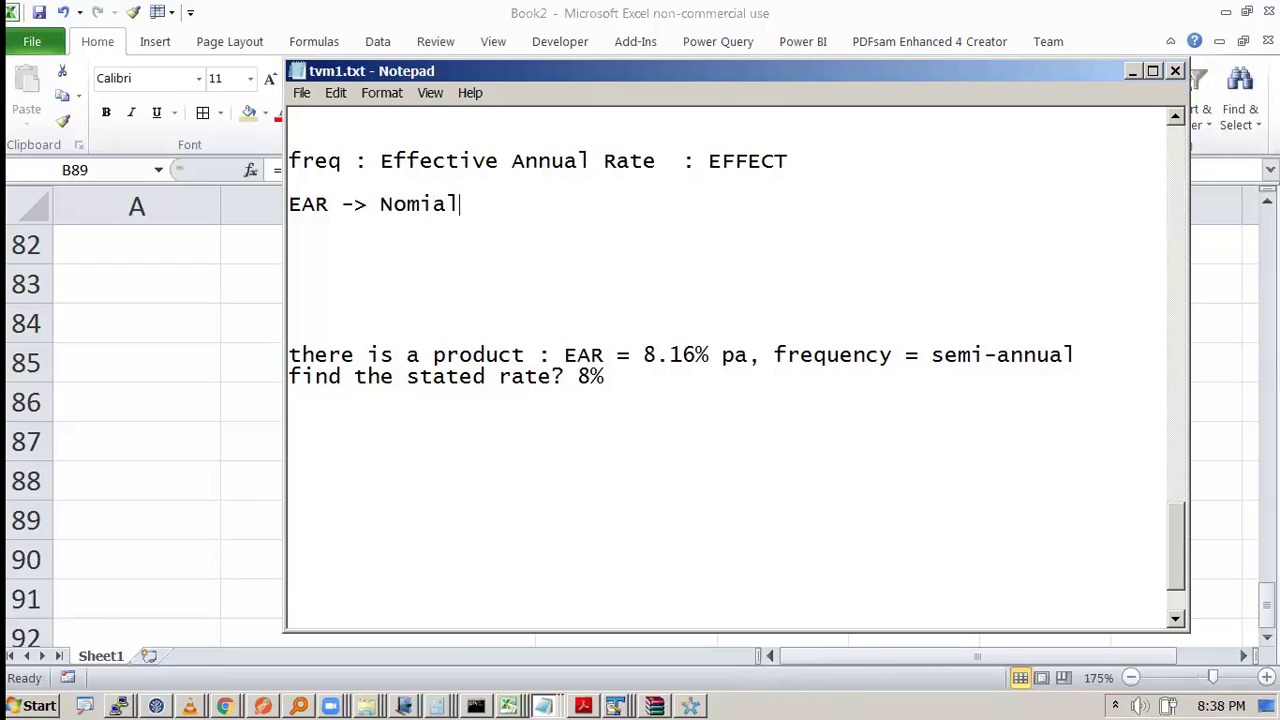
text( : NOMINAL)
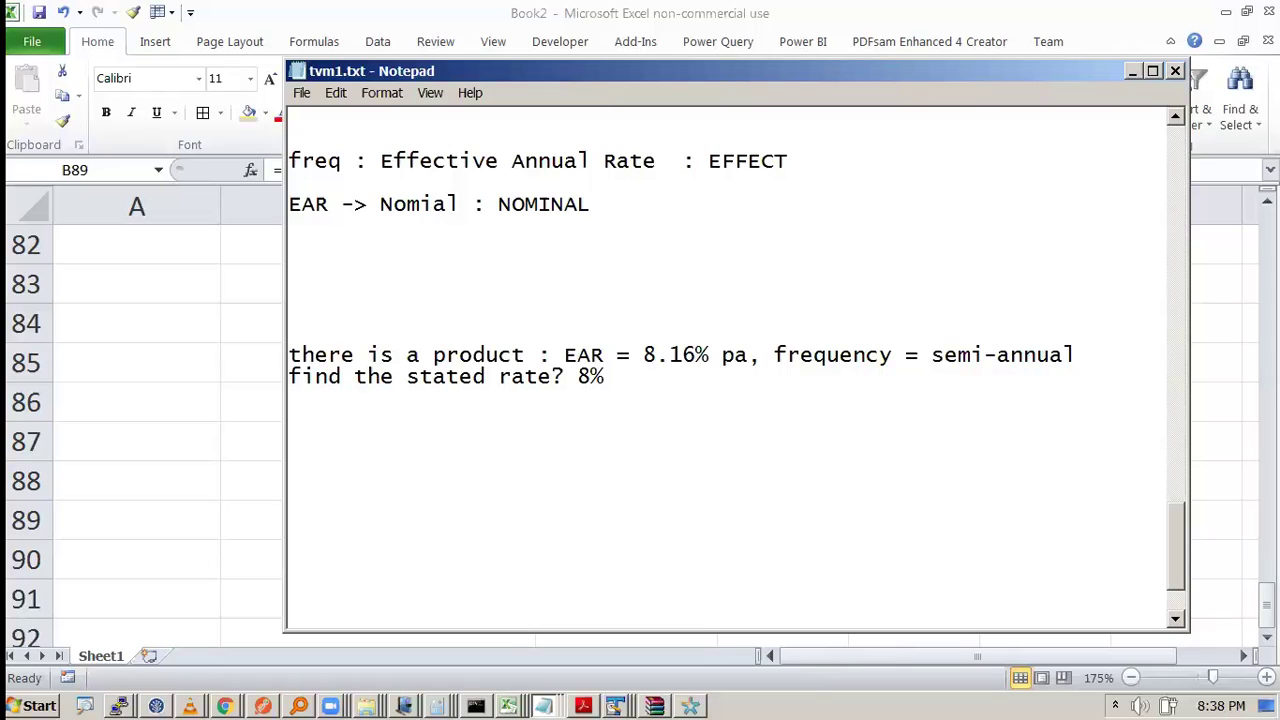
key(alt+Tab)
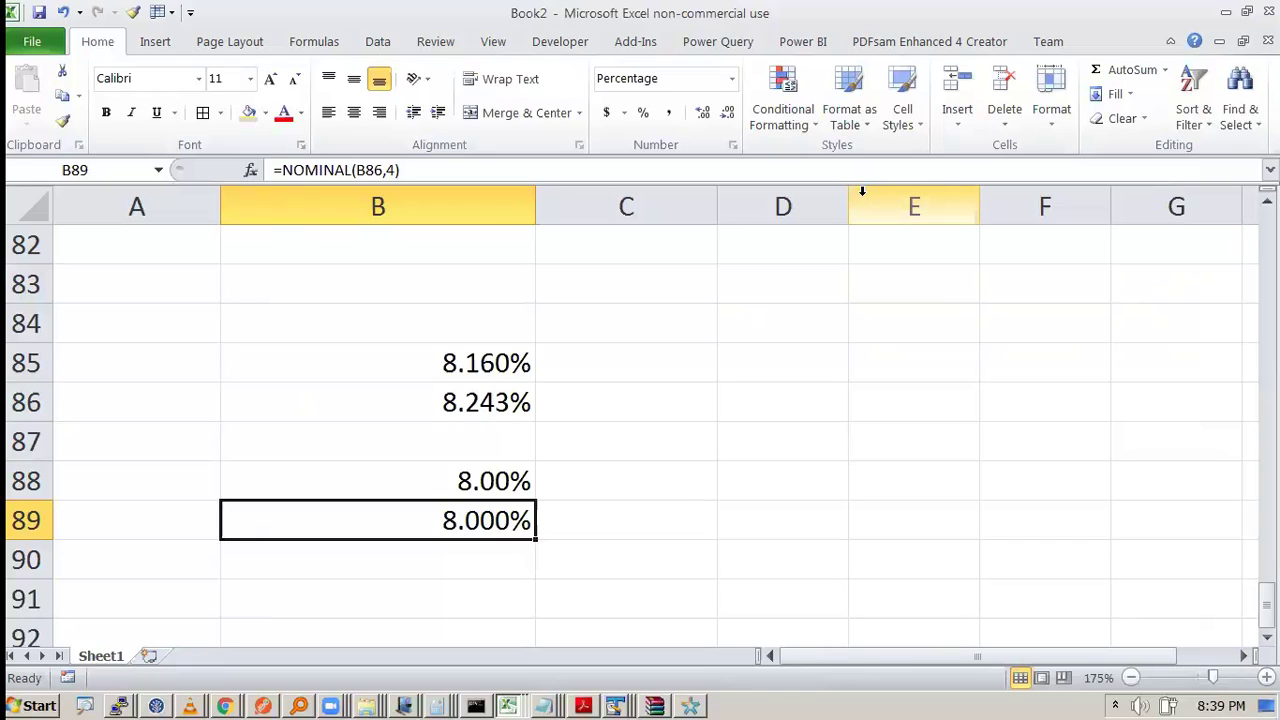
key(alt+Tab)
key(Tab)
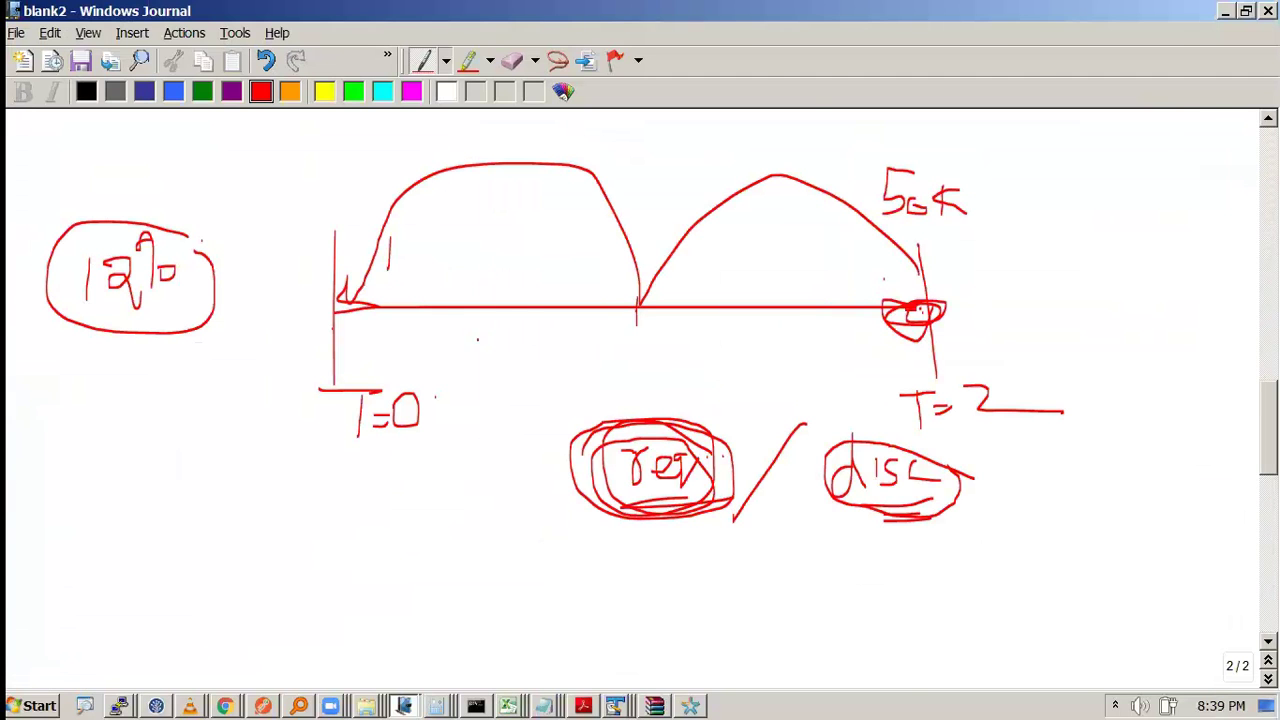
key(alt+Tab)
key(alt+Tab)
key(alt+Tab)
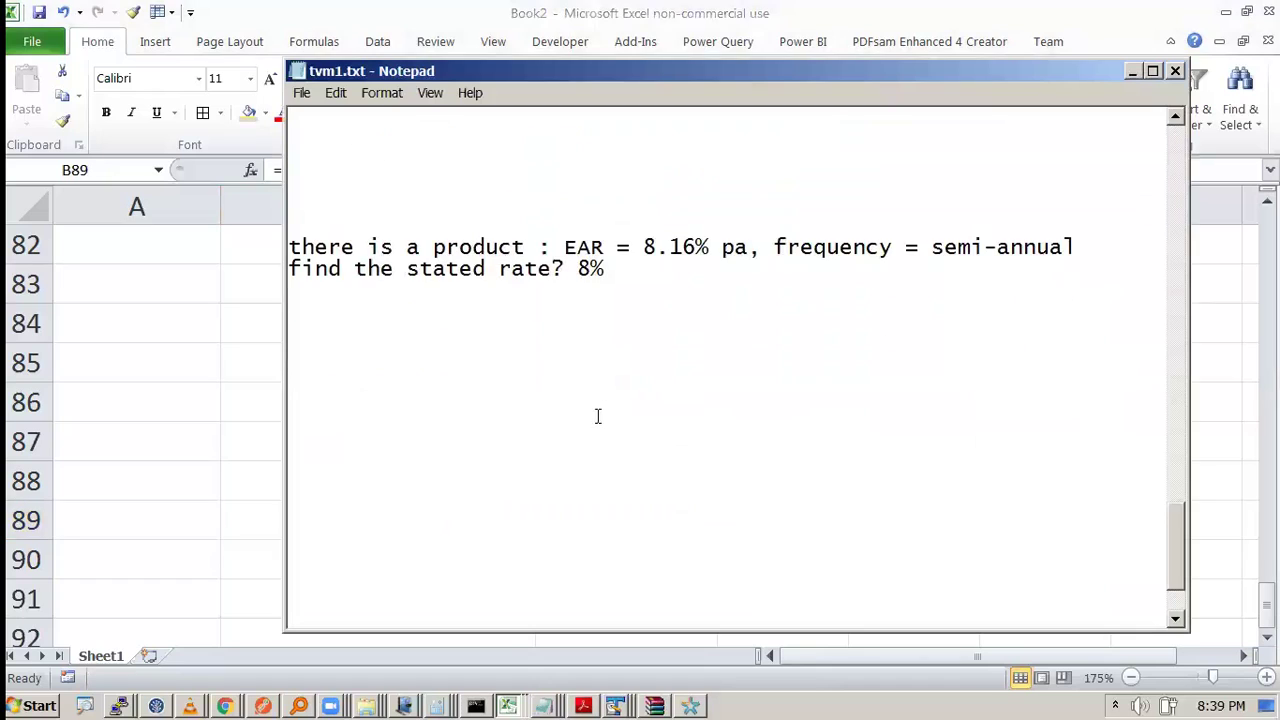
Add the heading line "CAGR : EAR" below the stated-rate question in tvm1.txt
text(CAGR)
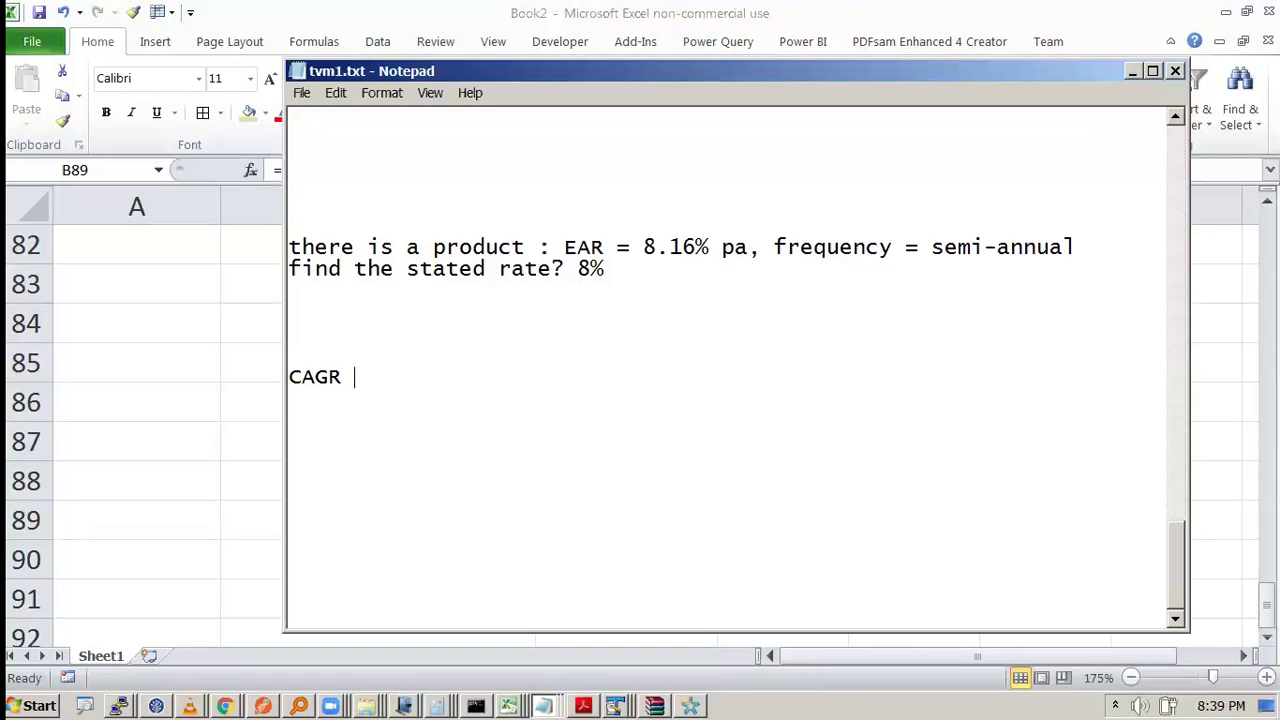
text(: EAR)
key(Return)
key(Return)
Write the CAGR problem as the lines "Sales : $5 in 2008", "Sales : $15 in 2019" and "CAGR?"
text(Sale)
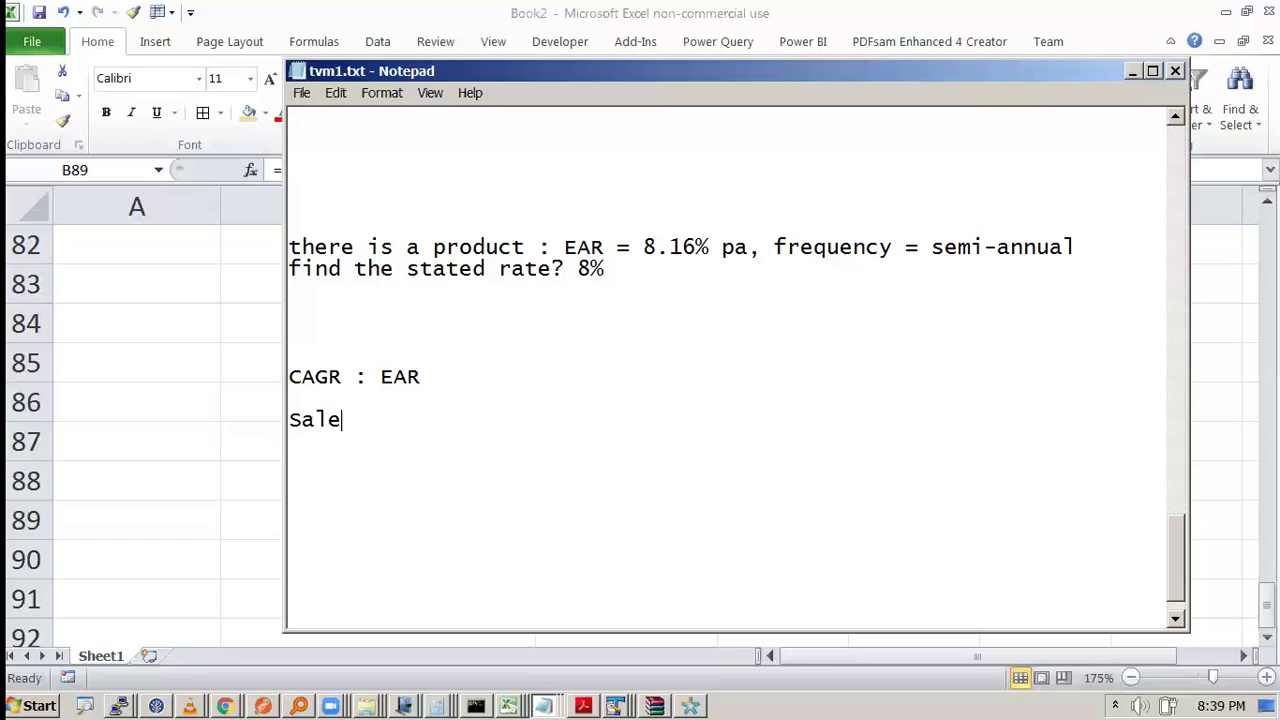
text(s : $5 in 2008)
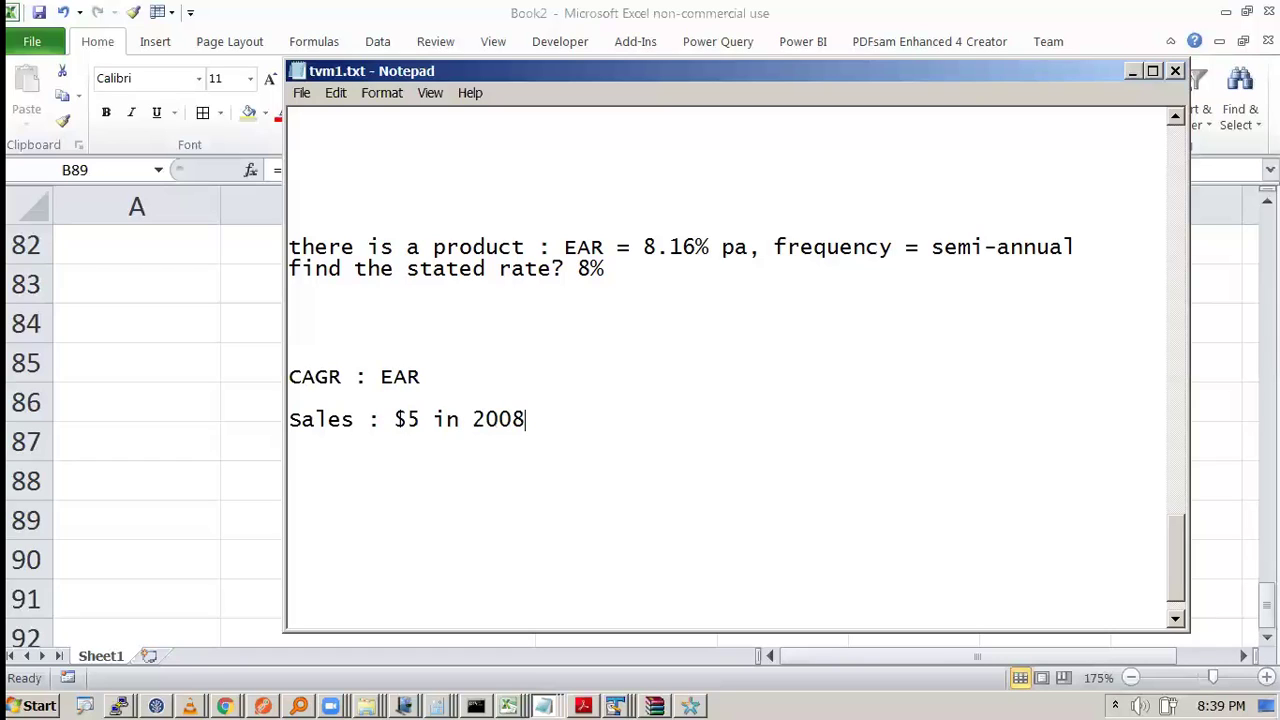
text(Sales  )
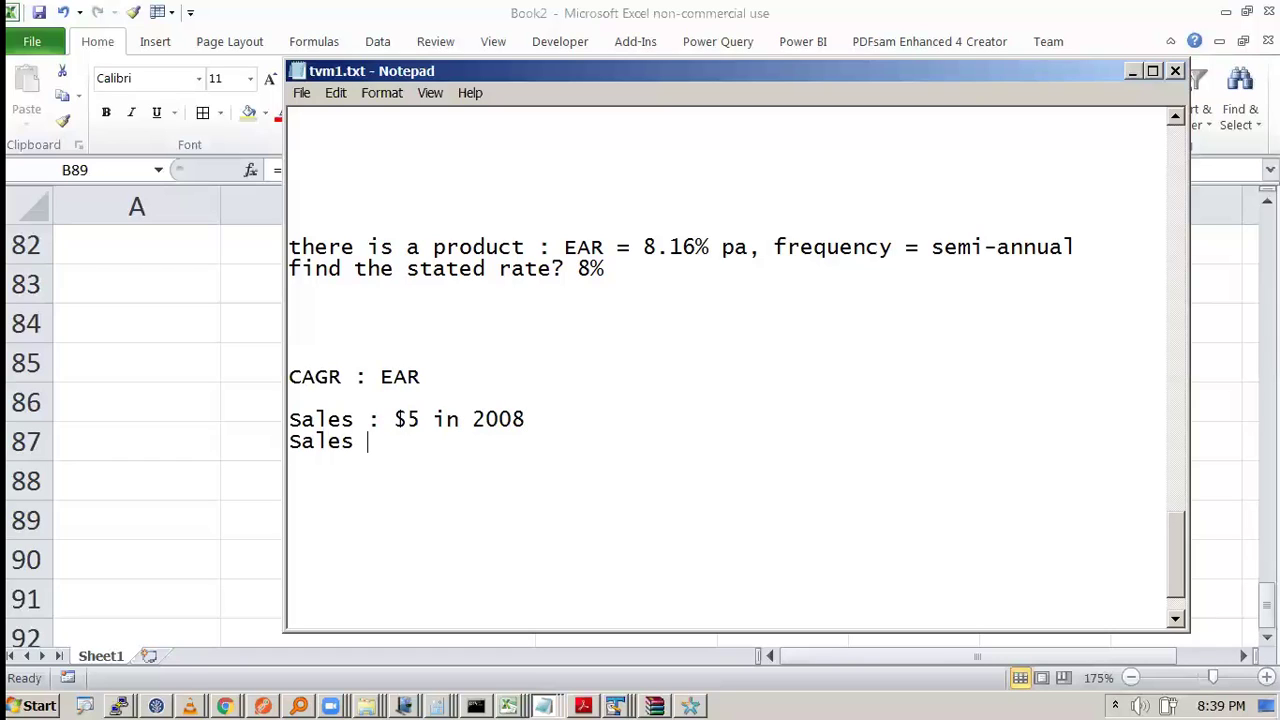
text(: $14)
key(BackSpace)
text(5 in 2019)
key(Return)
text(CAGR?)
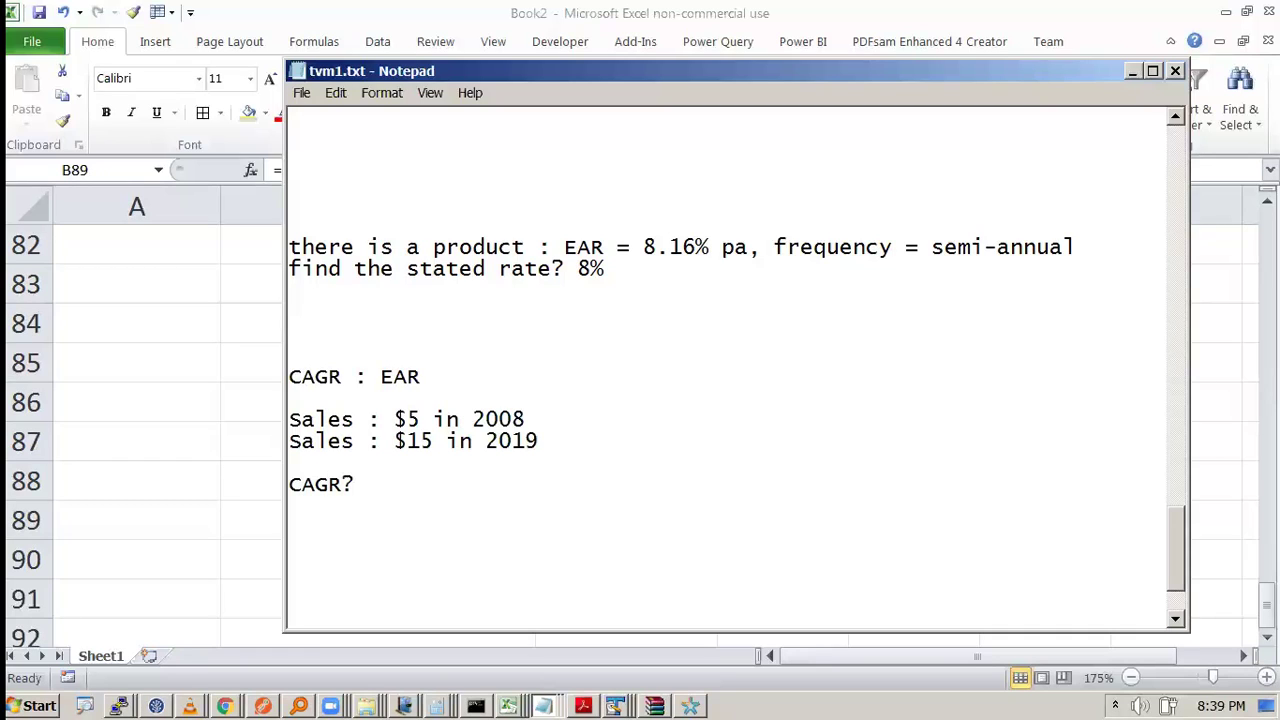
Annotate the 2008 sales line with "<- PV", the 2019 sales line with "<- FV" and the CAGR question with "<- rate"
key(Up)
key(Up)
key(Up)
key(End)
text(<- PV)
key(Down)
text(<- FV)
key(Down)
key(Down)
text(<- rate)
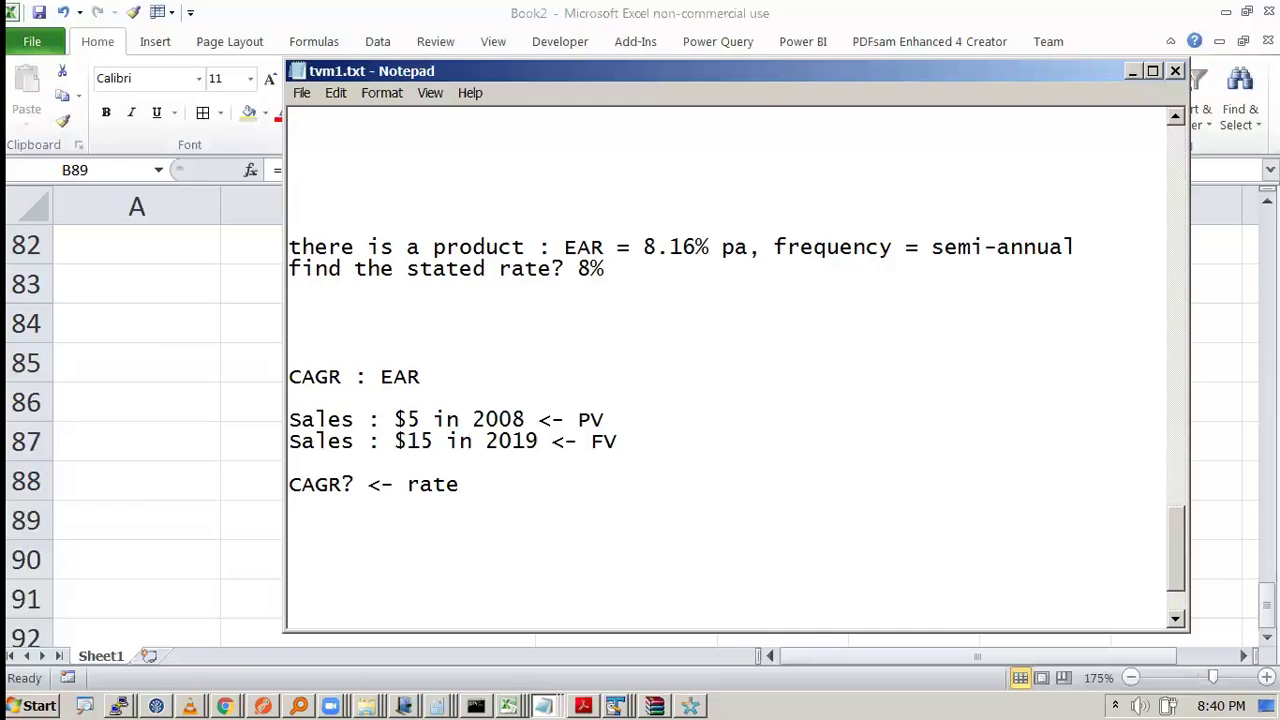
Switch to Excel, label B96 "sales 2008" and enter -5 in C96
key(alt+Tab)
scroll(720, 372, down, 4)
click(420, 334)
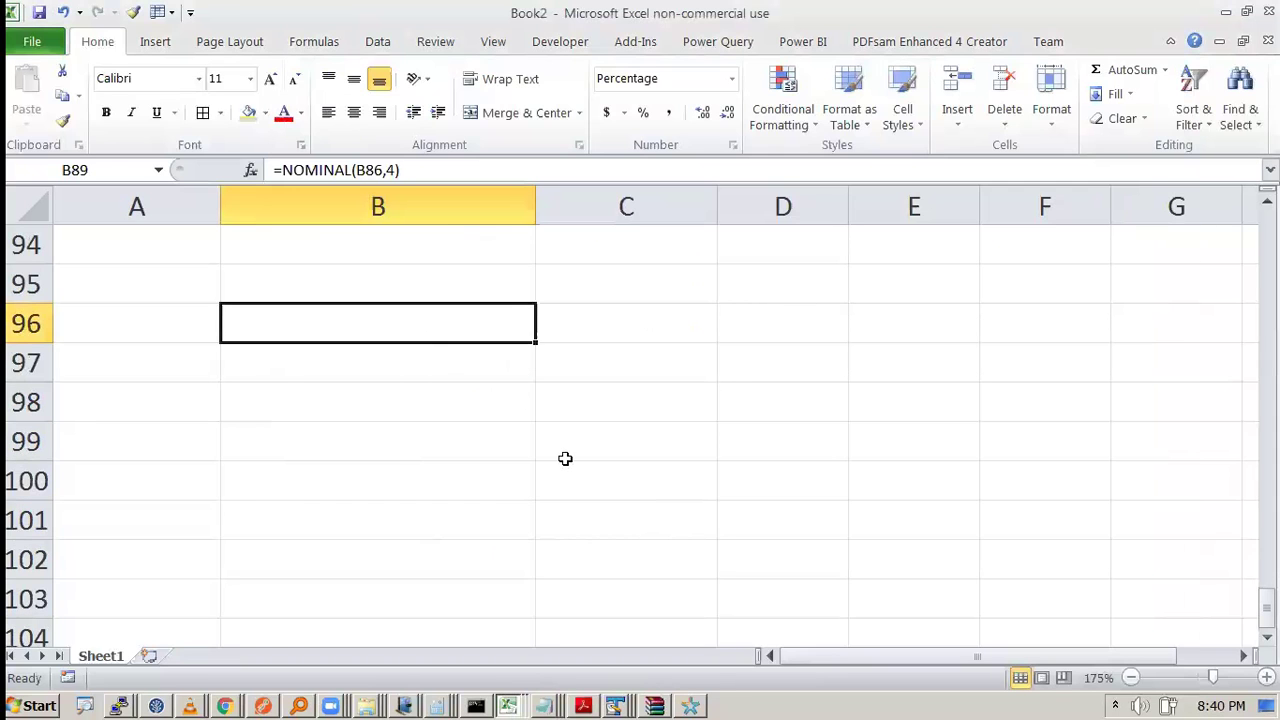
text(sales 2008)
key(Tab)
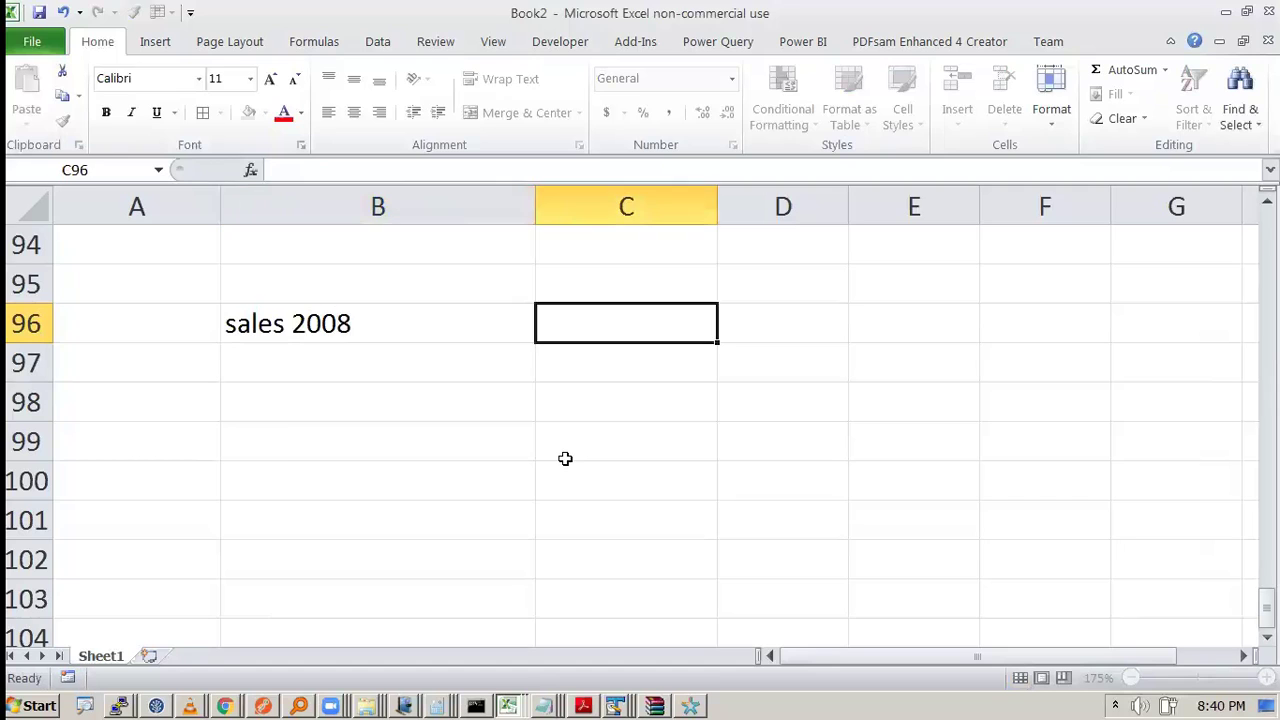
key(alt+Tab)
key(alt+Tab)
text(-5)
key(Return)
Label B97 "sales 2019" and enter 15 in C97
text(sales 2019)
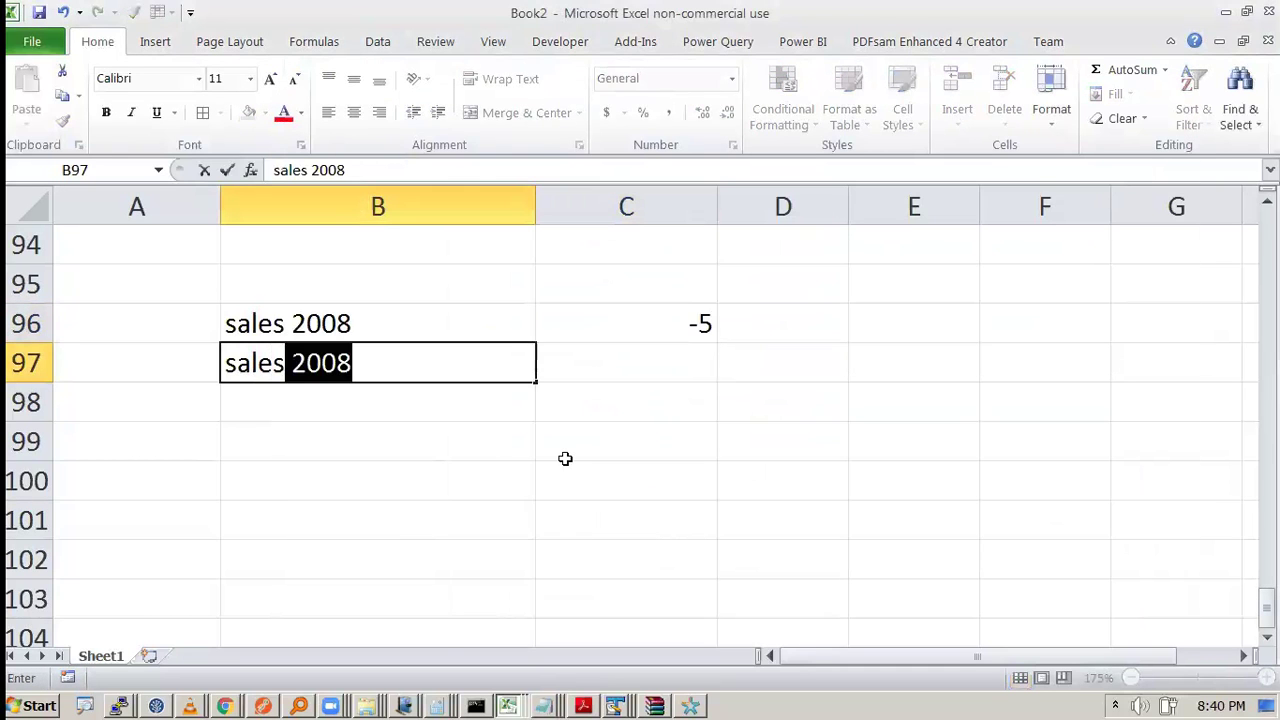
key(Tab)
text(15)
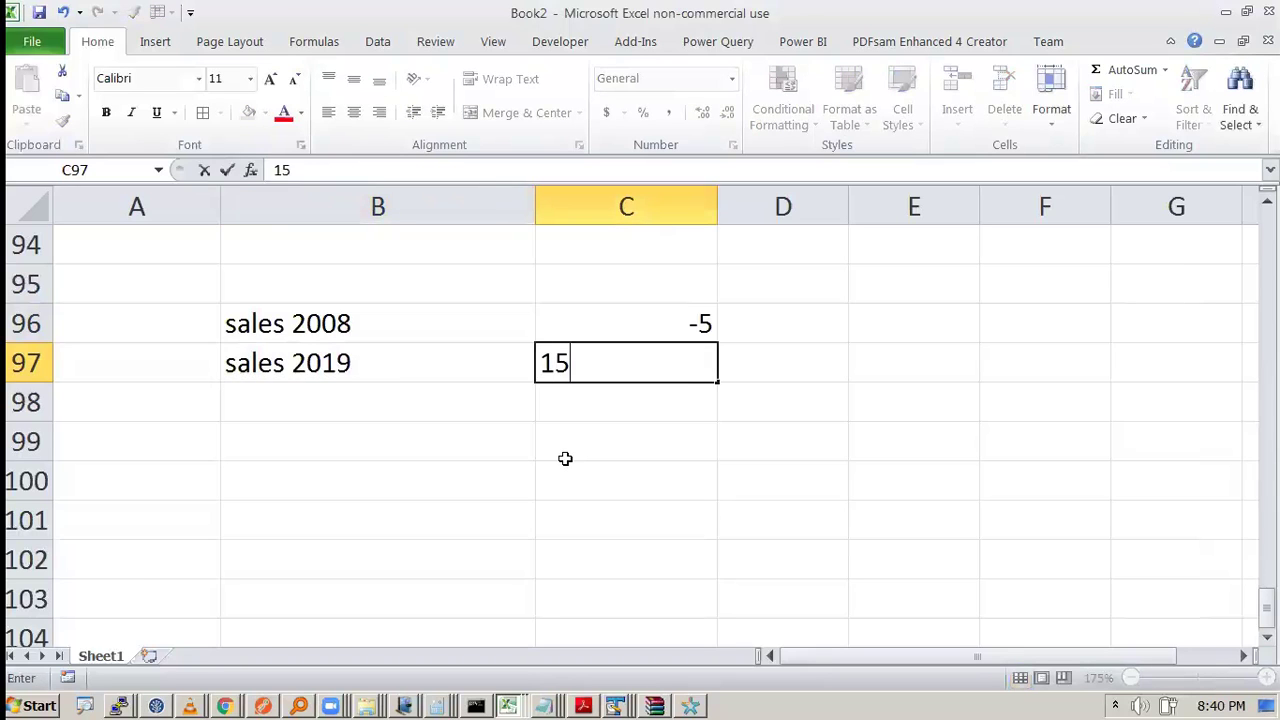
key(Return)
text(rate)
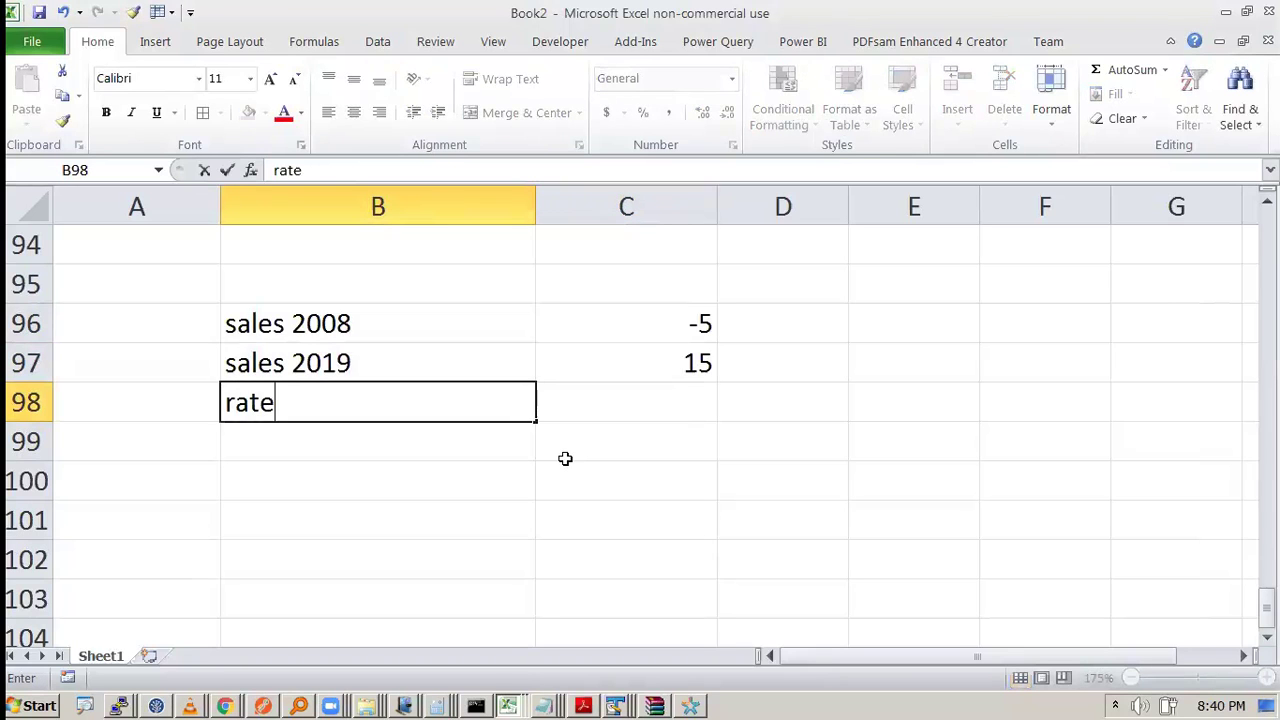
key(BackSpace)
key(BackSpace)
key(BackSpace)
key(BackSpace)
Label B98 "nper" and select C98 beside it
text(nper)
key(Tab)
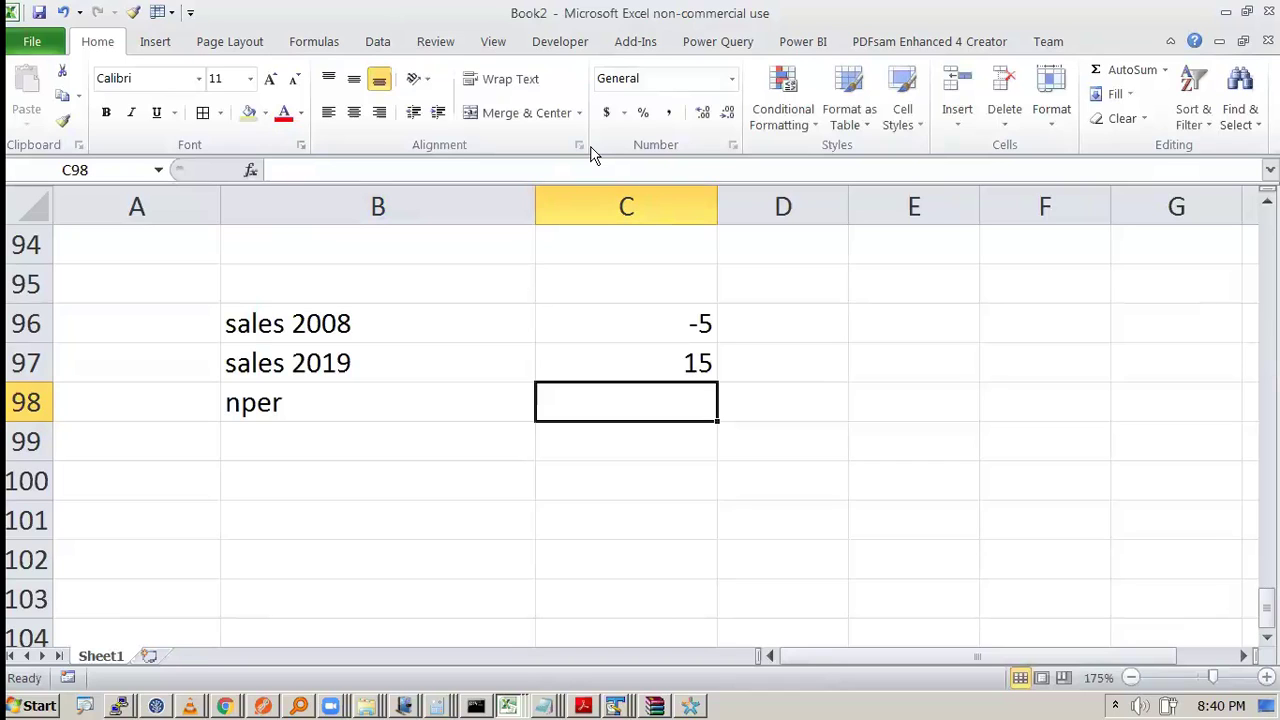
Draw a timeline over the cells below nper, labelled 2008 at its start, with a second tick for the following year and an arc joining both
mouse_move(423, 404)
mouse_down()
mouse_move(423, 452)
mouse_move(872, 410)
mouse_move(882, 478)
mouse_up()
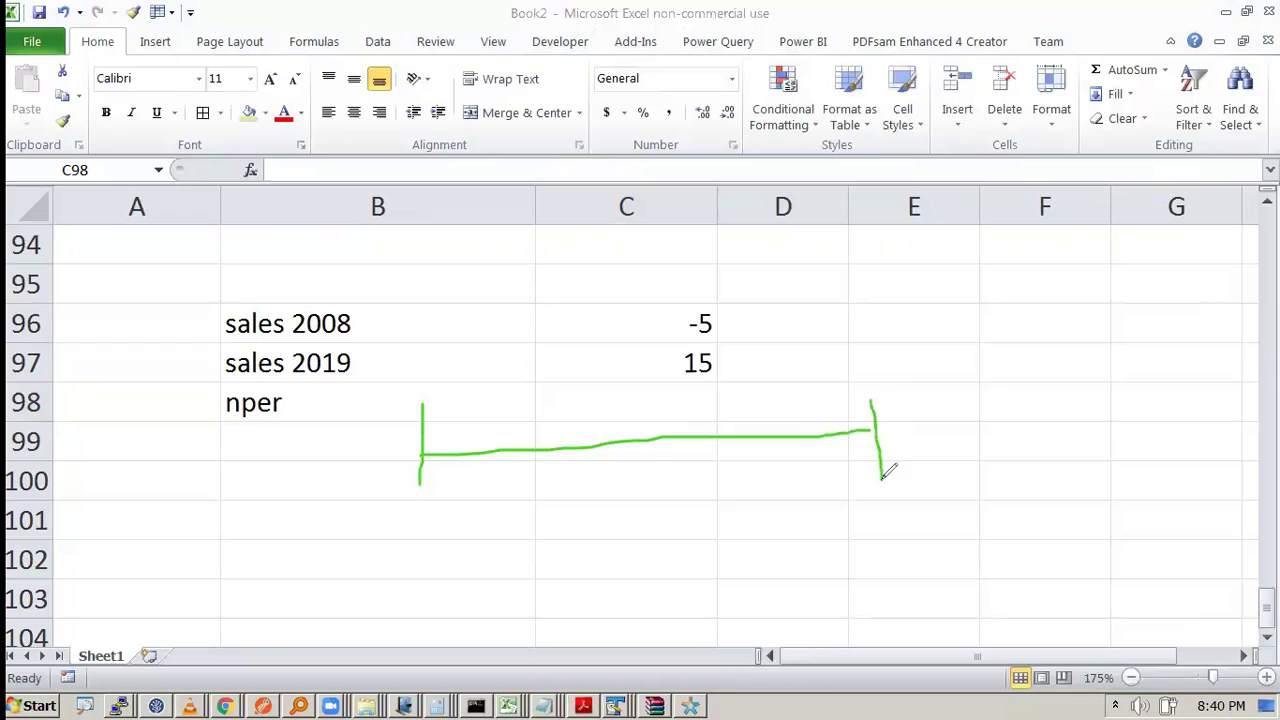
mouse_move(380, 498)
mouse_down()
mouse_move(398, 506)
mouse_move(403, 545)
mouse_move(419, 511)
mouse_move(472, 505)
mouse_up()
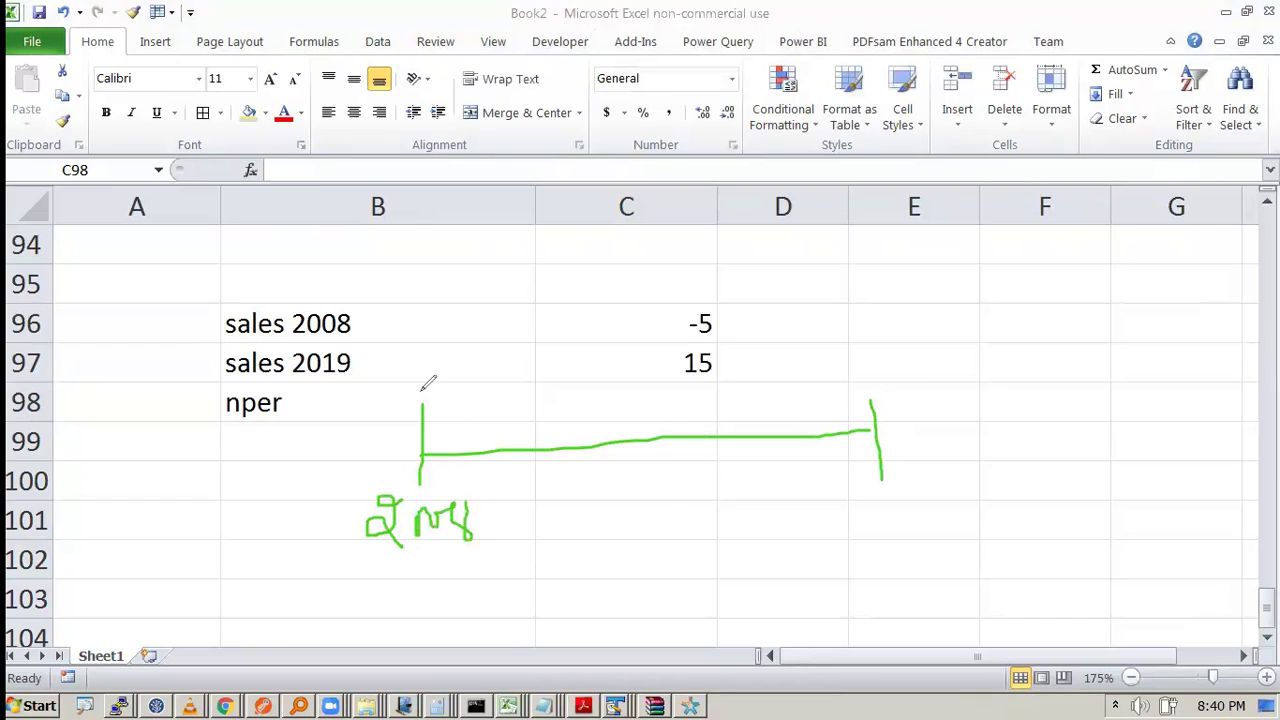
mouse_move(416, 438)
mouse_down()
mouse_move(436, 464)
mouse_move(420, 462)
mouse_up()
mouse_move(532, 408)
mouse_down()
mouse_move(536, 522)
mouse_move(610, 498)
mouse_move(626, 528)
mouse_up()
drag(510, 476, 546, 487)
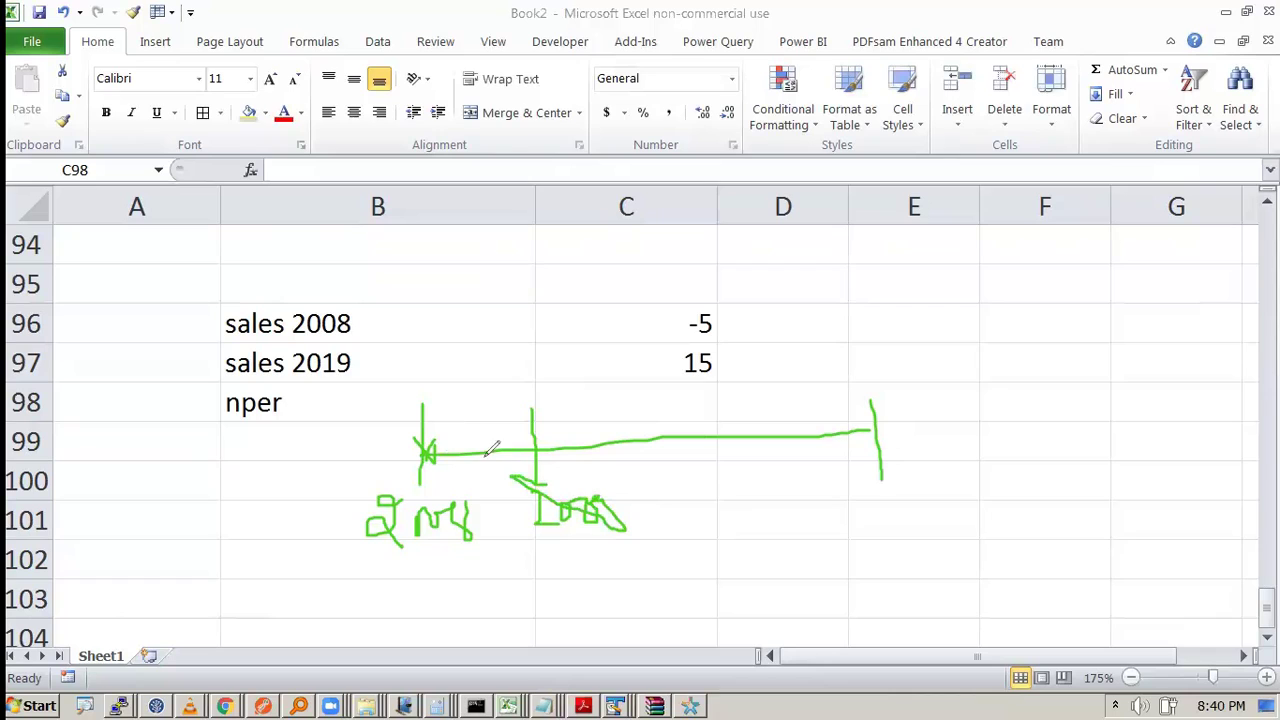
drag(432, 452, 530, 420)
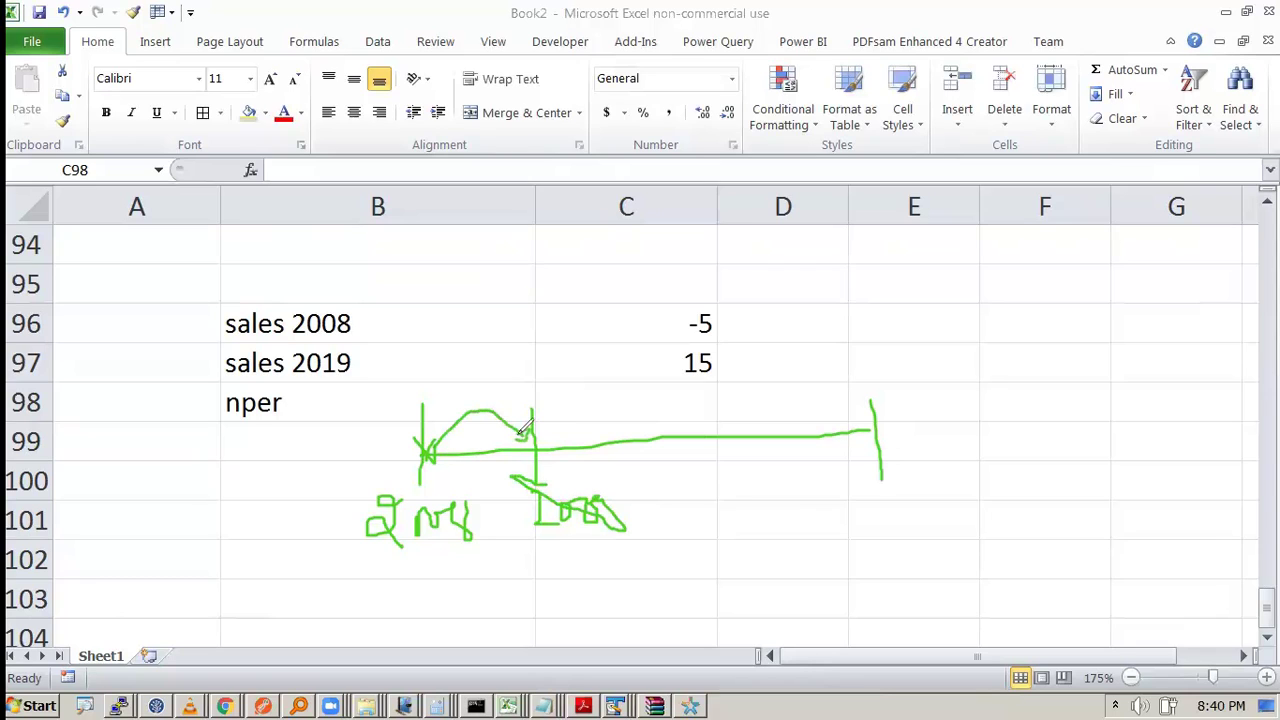
Mark the period count by writing 1 above the arc and underlining the 08 on the timeline and the 19 in "sales 2019"
drag(422, 557, 462, 555)
drag(488, 378, 514, 387)
drag(355, 380, 333, 381)
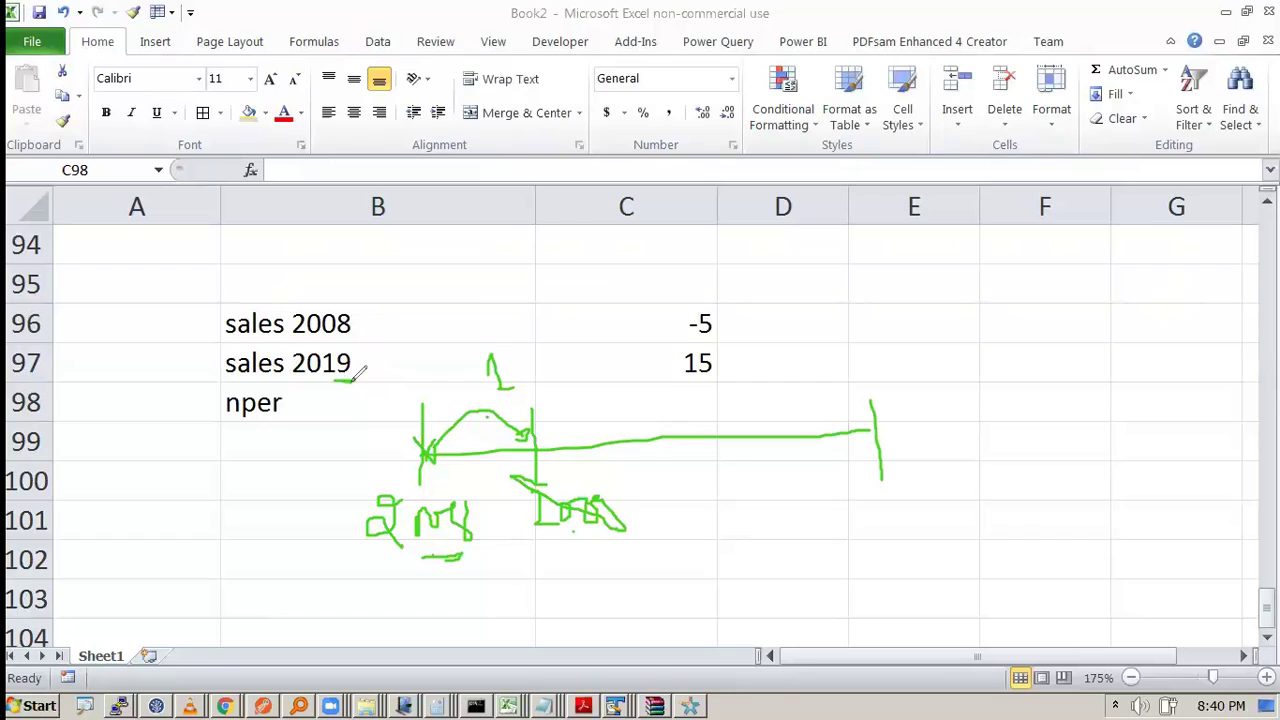
Write 11 above the timeline, label its end 2019 and draw arcs over the remaining yearly periods
mouse_move(650, 398)
mouse_down()
mouse_move(648, 415)
mouse_move(661, 412)
mouse_up()
mouse_move(838, 488)
mouse_down()
mouse_move(872, 522)
mouse_move(893, 496)
mouse_move(903, 516)
mouse_move(922, 510)
mouse_up()
mouse_move(550, 438)
mouse_down()
mouse_move(636, 418)
mouse_move(808, 410)
mouse_move(848, 392)
mouse_move(872, 400)
mouse_move(880, 428)
mouse_up()
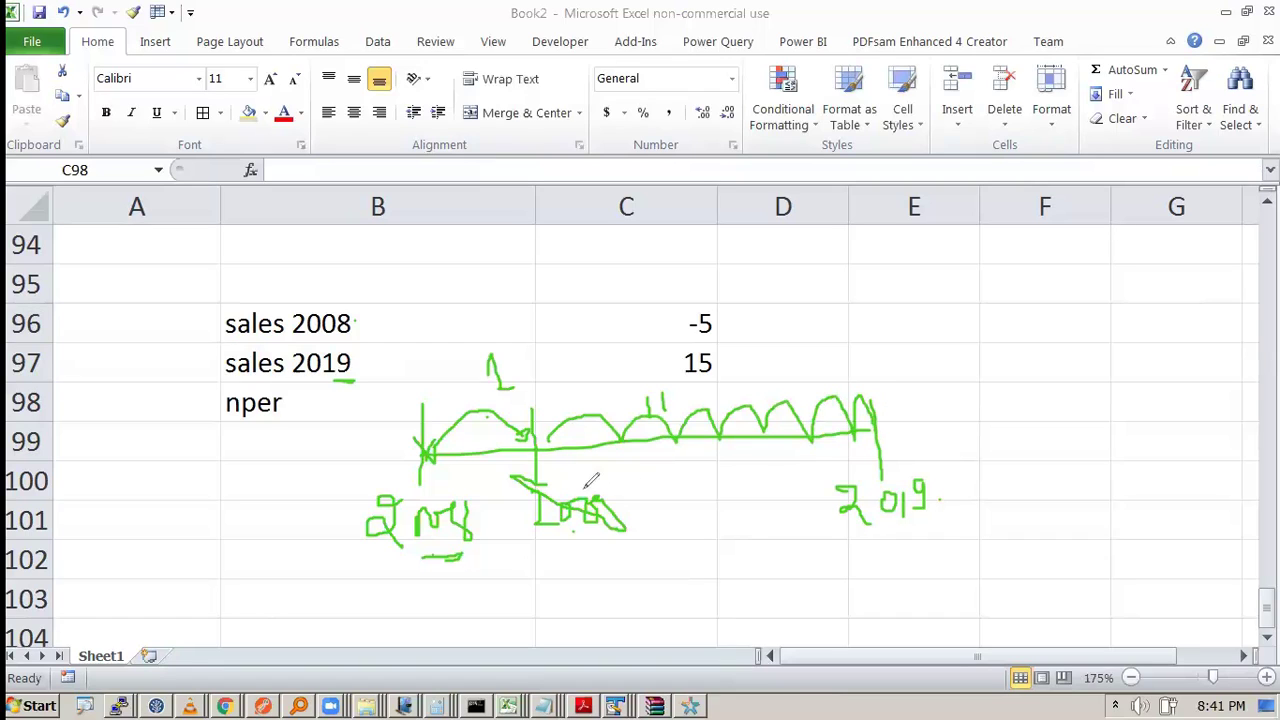
Circle the crossed-out year label, the 1 and the 11 on the timeline, and clear the drawn annotations
mouse_move(609, 492)
mouse_down()
mouse_move(516, 492)
mouse_move(647, 470)
mouse_up()
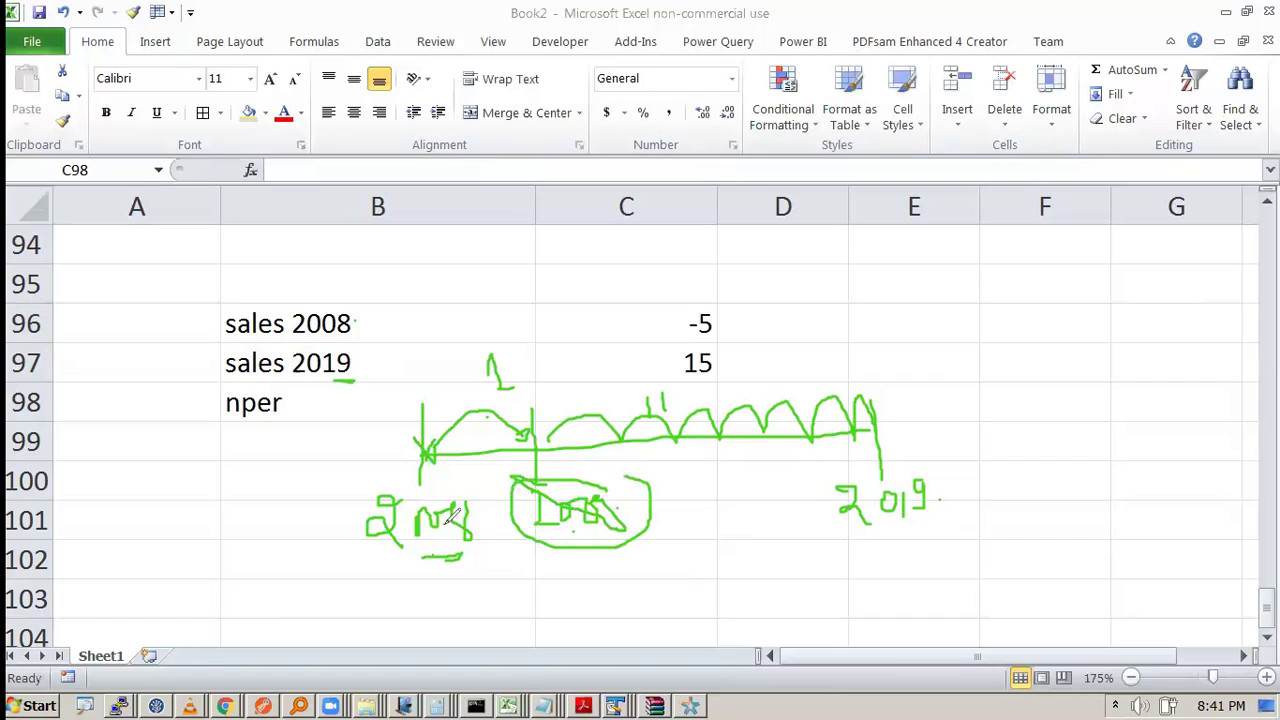
mouse_move(491, 353)
mouse_down()
mouse_move(534, 372)
mouse_move(513, 341)
mouse_up()
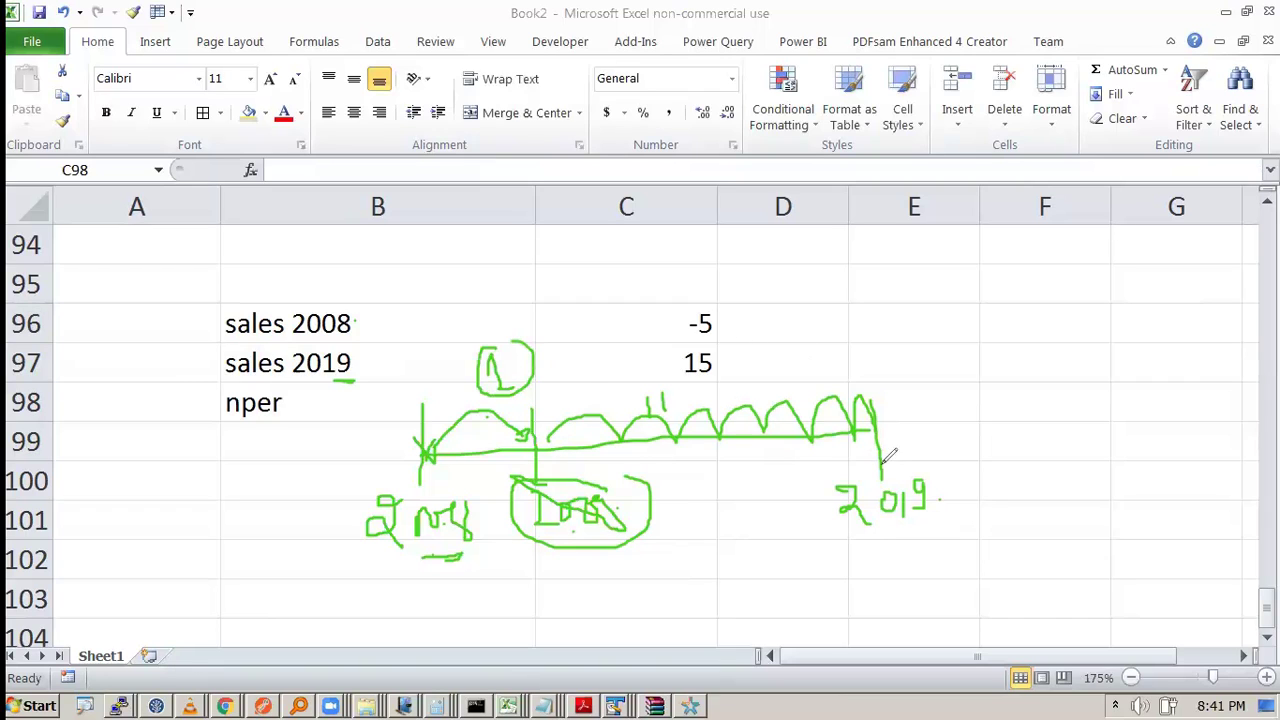
drag(680, 370, 680, 378)
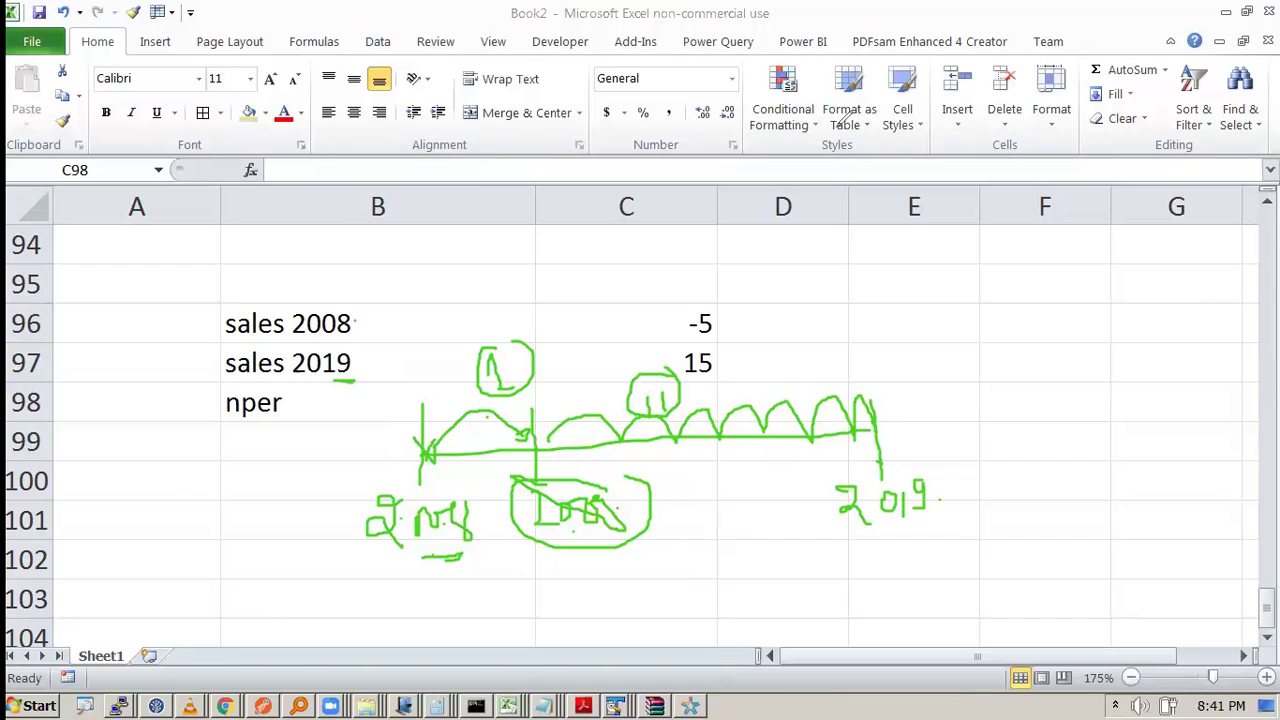
key(Escape)
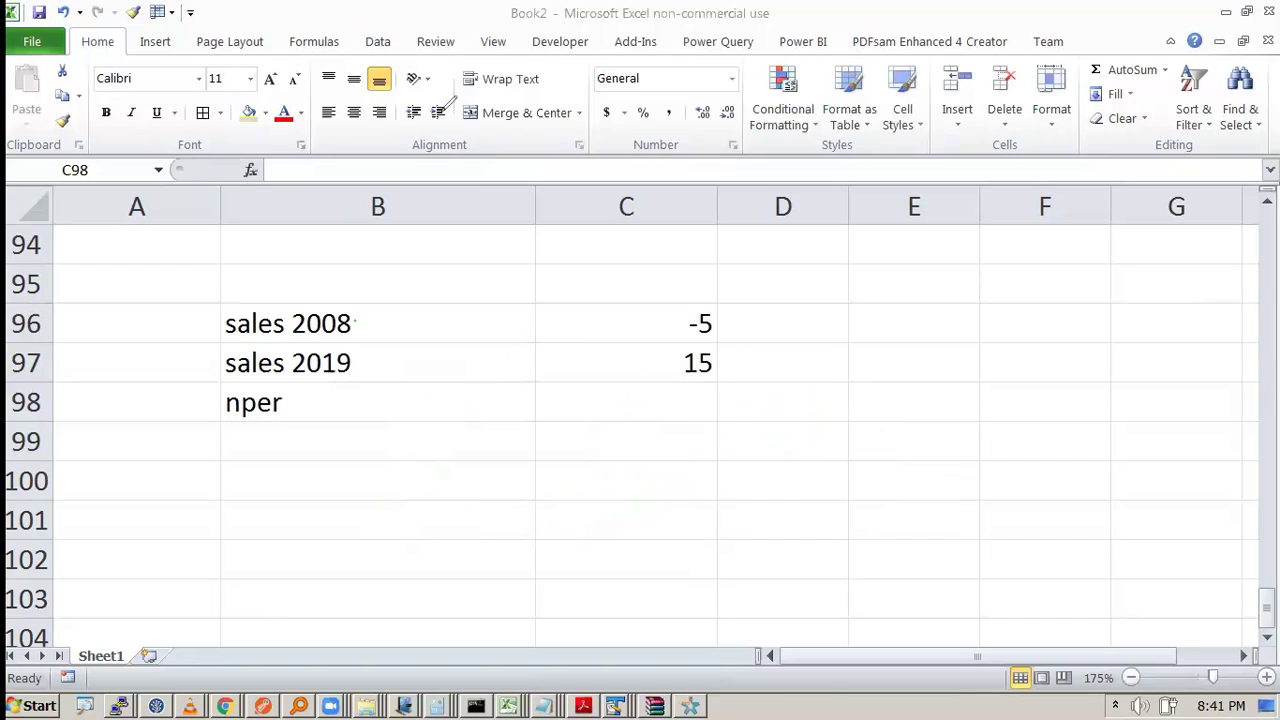
Enter 11 as the nper value in C98 and label B99 "CAGR"
click(651, 403)
text(11)
key(Return)
key(Left)
text(ra)
key(BackSpace)
key(BackSpace)
text(CAGR)
Start a RATE formula in C99 with C98 as the number of periods and 0 as the payment
key(Right)
text(=ra)
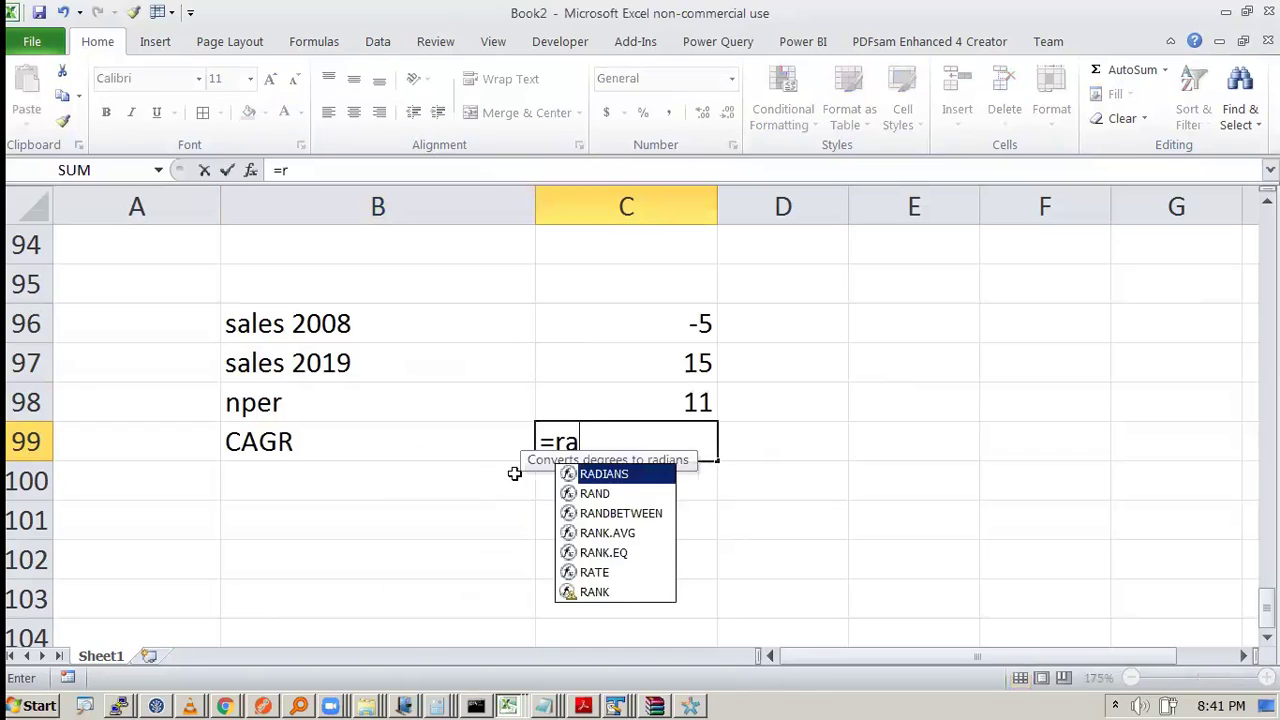
text(t)
key(Tab)
key(Up)
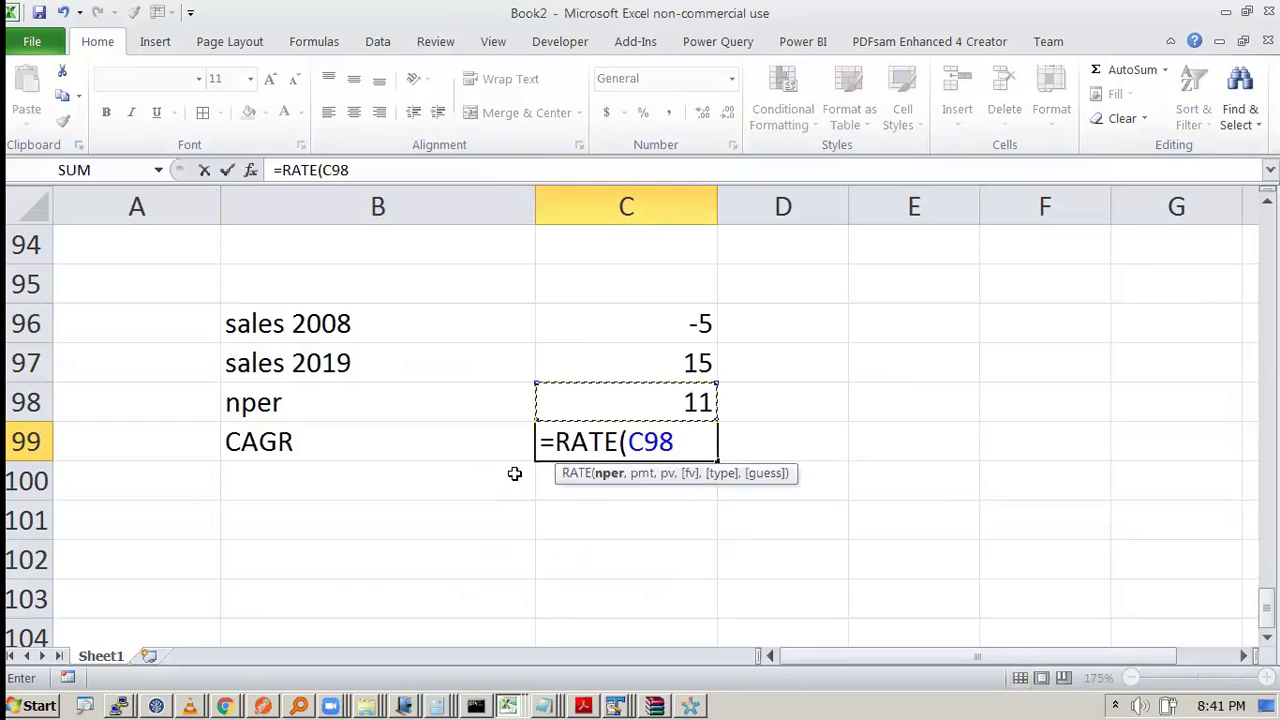
text(,0,)
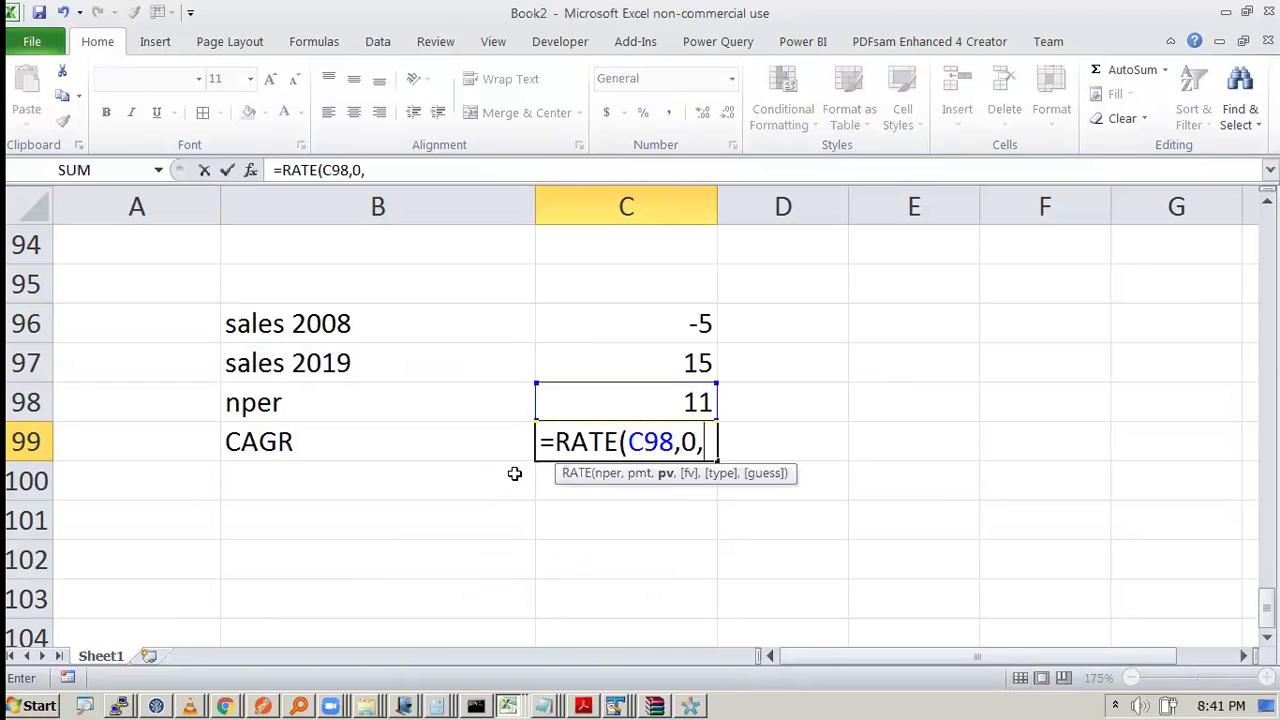
Complete the RATE formula with C96 as present value and C97 as future value, giving =RATE(C98,0,C96,C97)
text(-)
key(BackSpace)
key(Up)
key(Up)
key(Up)
text(,)
key(Up)
key(Up)
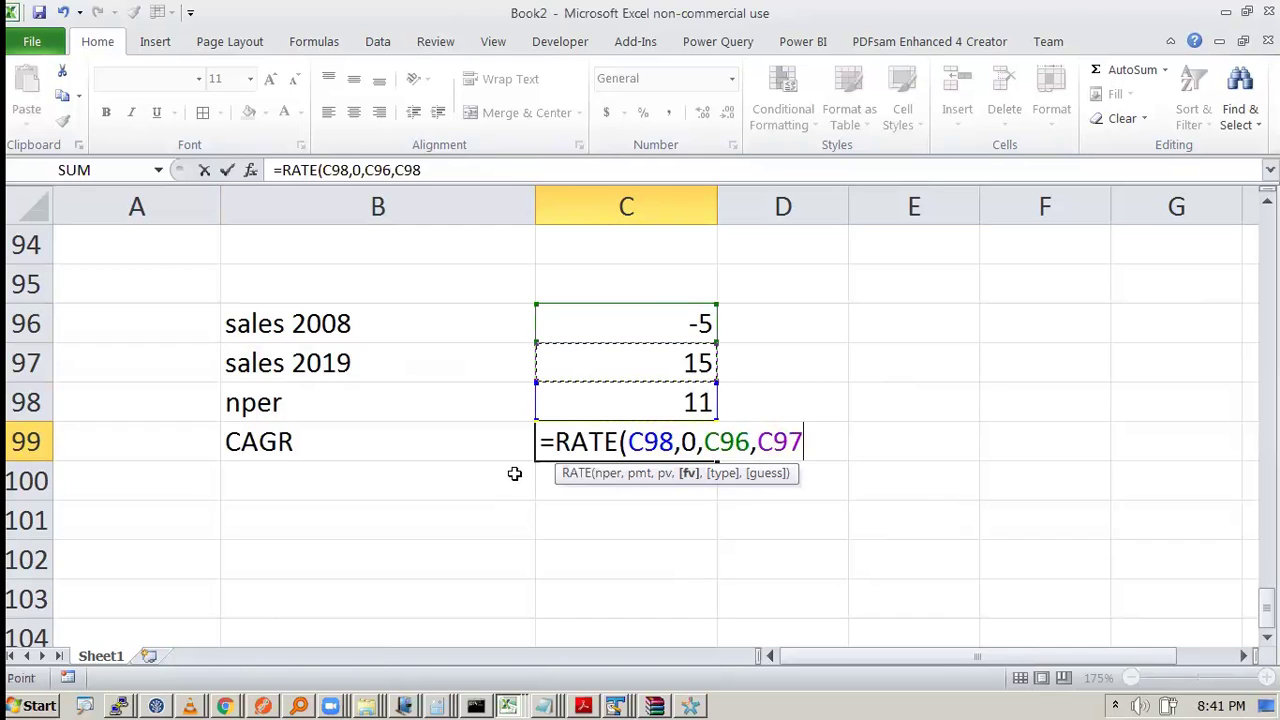
text())
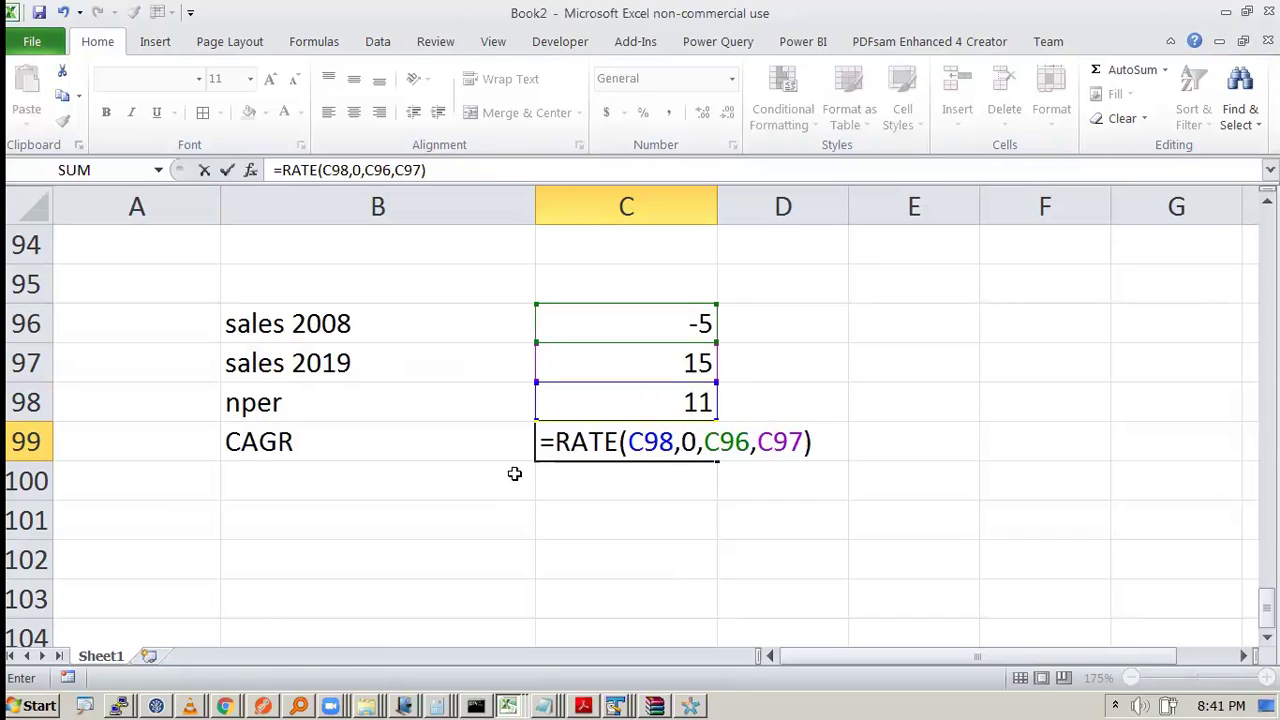
click(514, 474)
Show the CAGR percentage in C99 with two decimal places
key(Right)
key(Up)
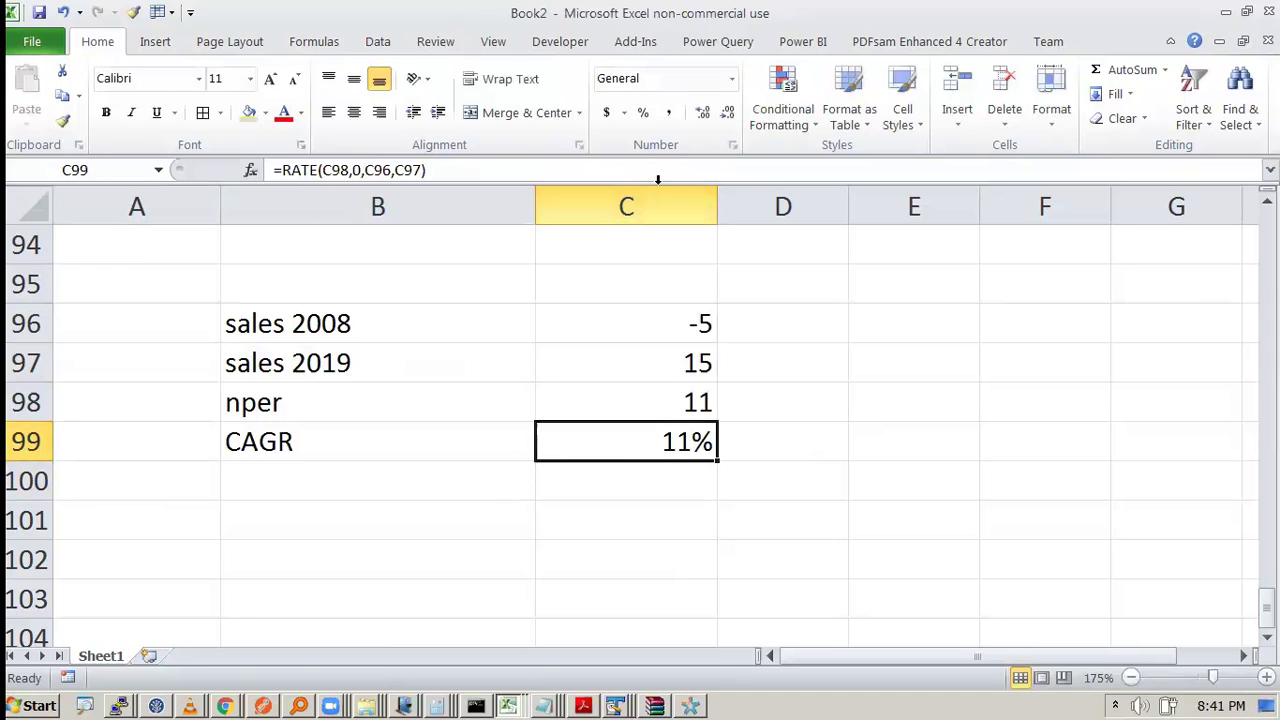
click(703, 112)
click(703, 112)
click(746, 504)
click(671, 445)
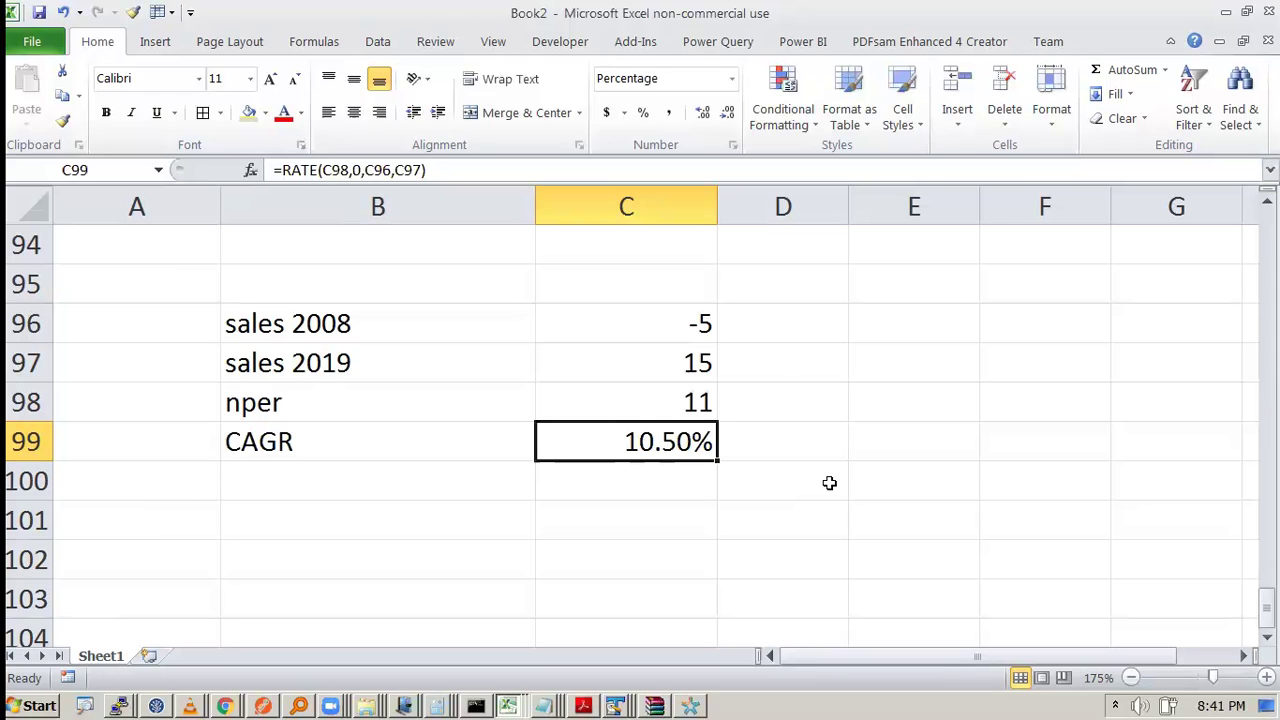
Switch to the tvm1.txt notes in Notepad and list FV, PV, RATE and NPER on separate lines below the CAGR question
key(alt+Tab)
key(Return)
key(Return)
key(Return)
key(Return)
text(FV)
key(Return)
text(PV)
key(Return)
text(P)
key(BackSpace)
text(RATE)
key(Return)
text(NPER)
key(Return)
key(Return)
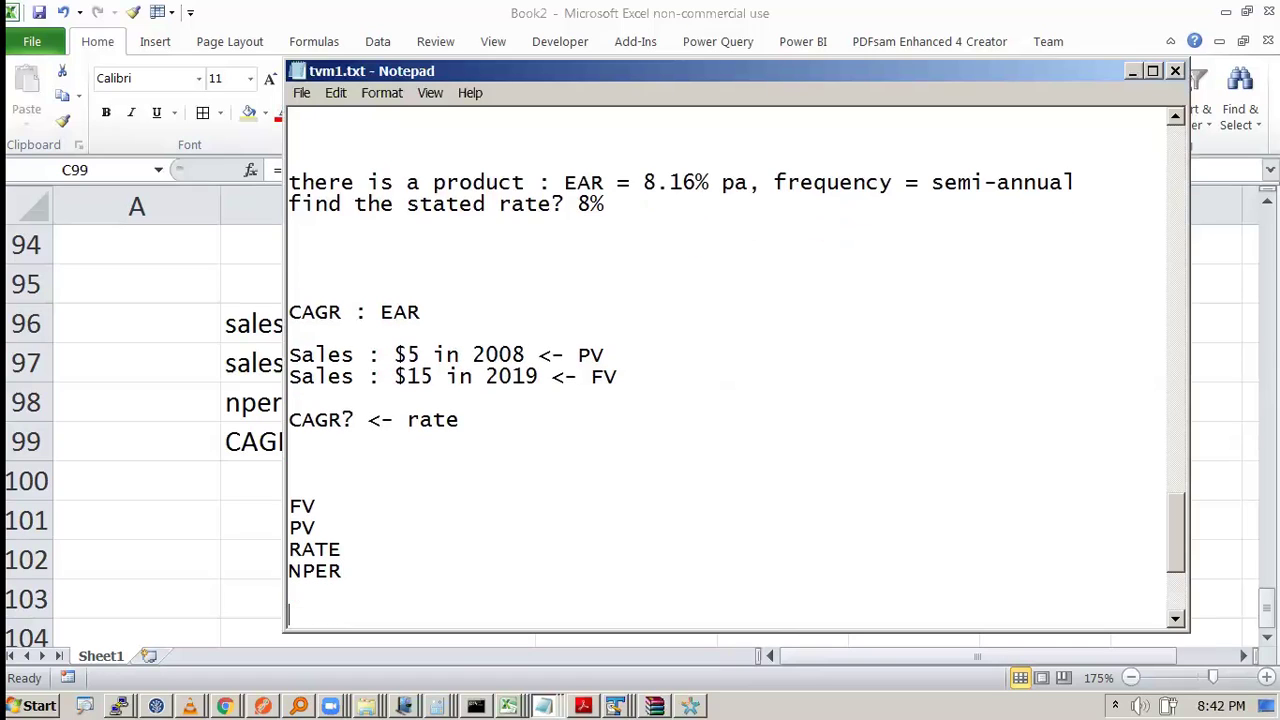
Extend the function list below NPER with the lines EFFECT, NOMINAL, "CAGR -> RATE" and round
text(EFFECT NOM)
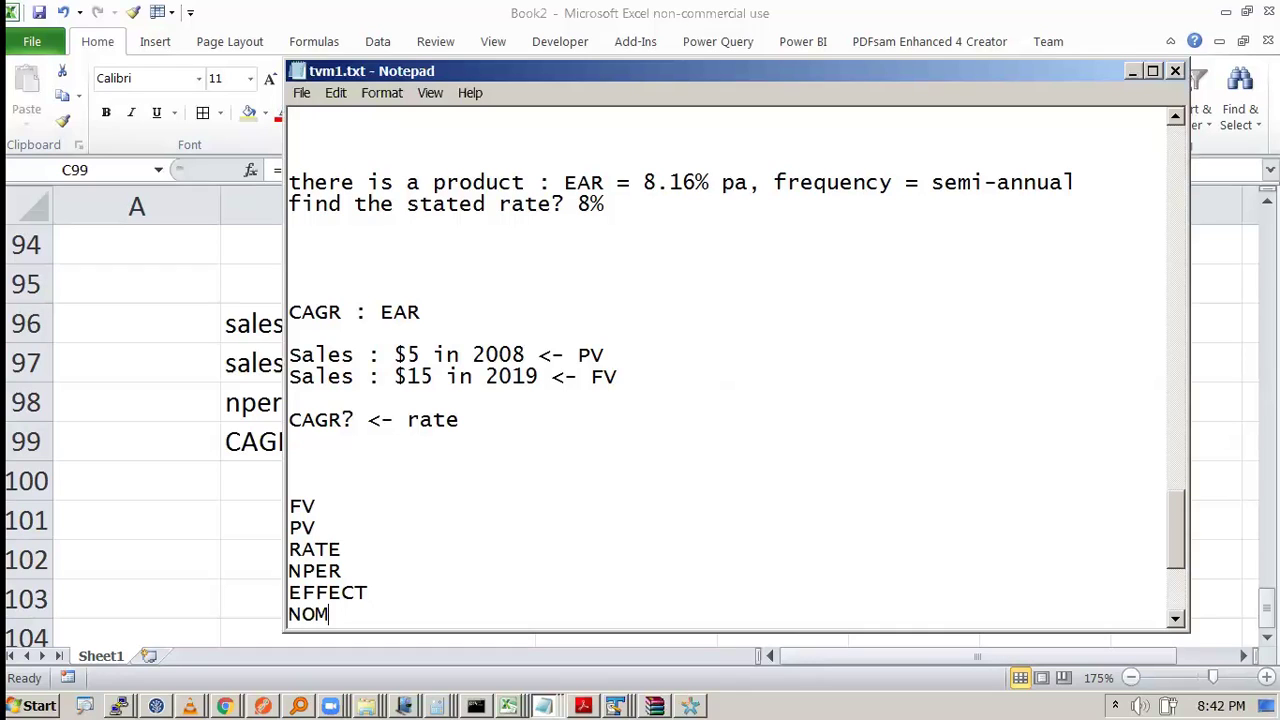
text(INAL)
key(Return)
text(CAGR -> RATE)
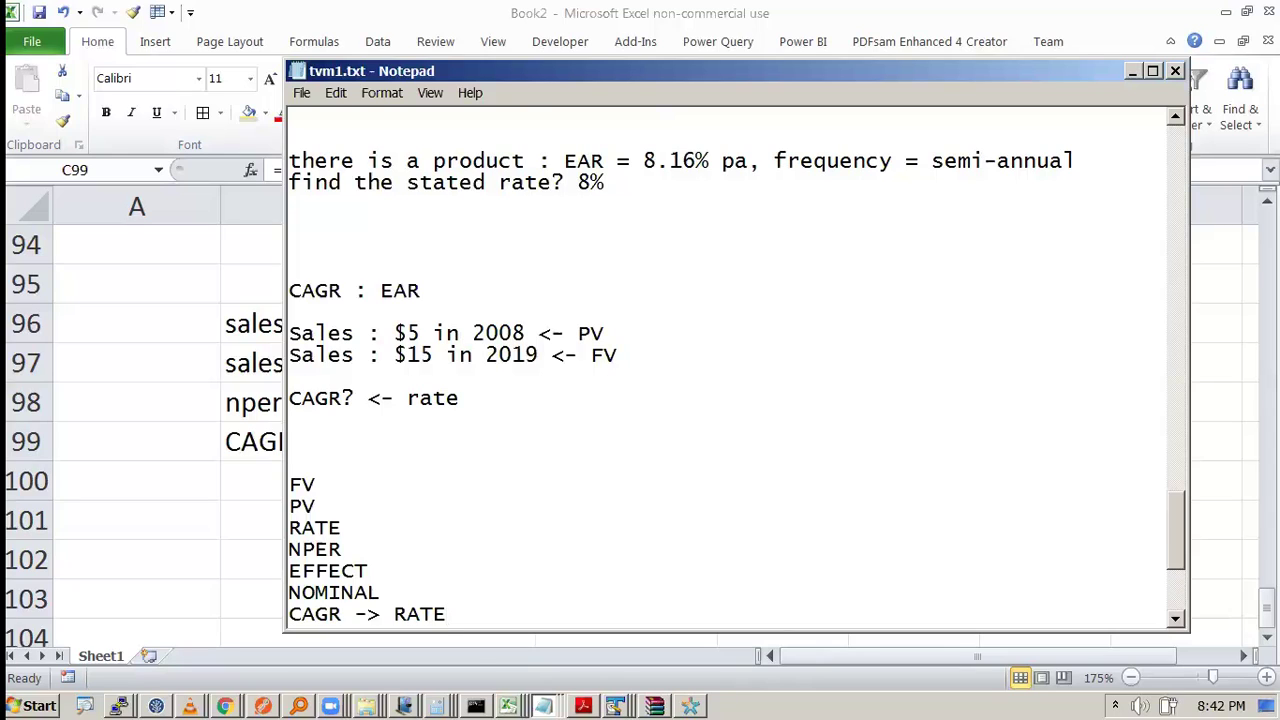
key(Return)
text(round)
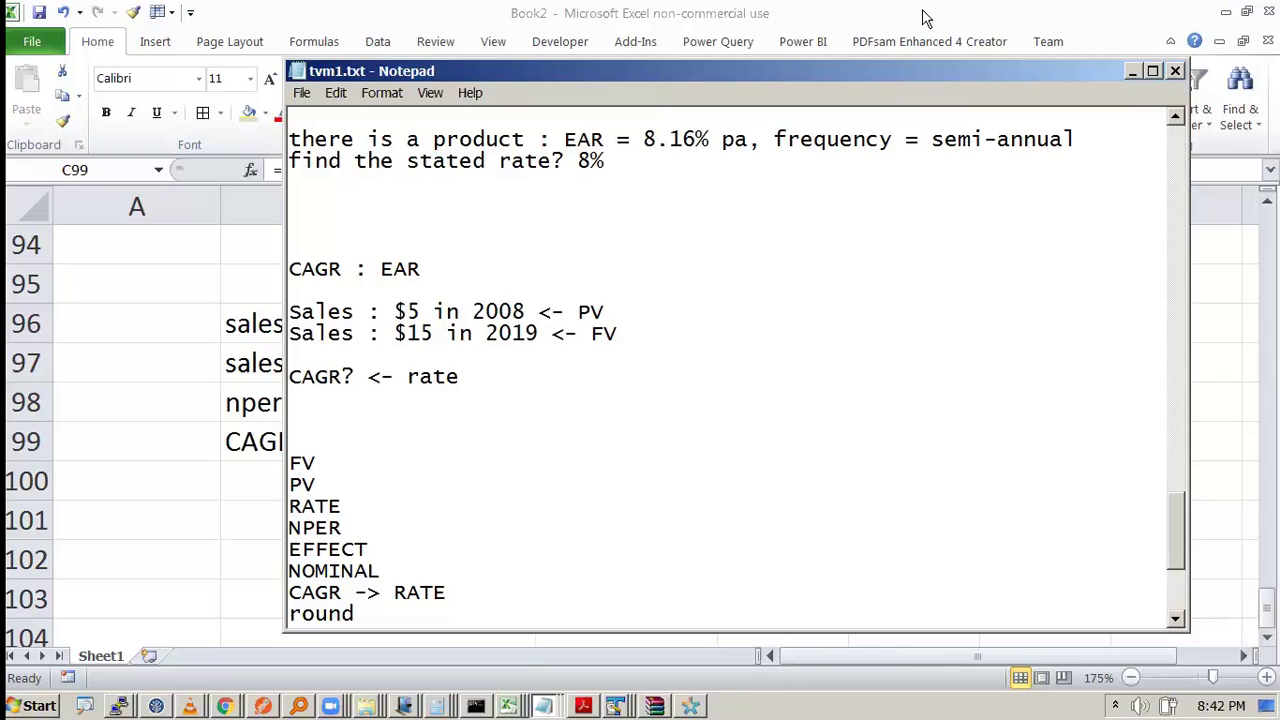
scroll(925, 18, down, 2)
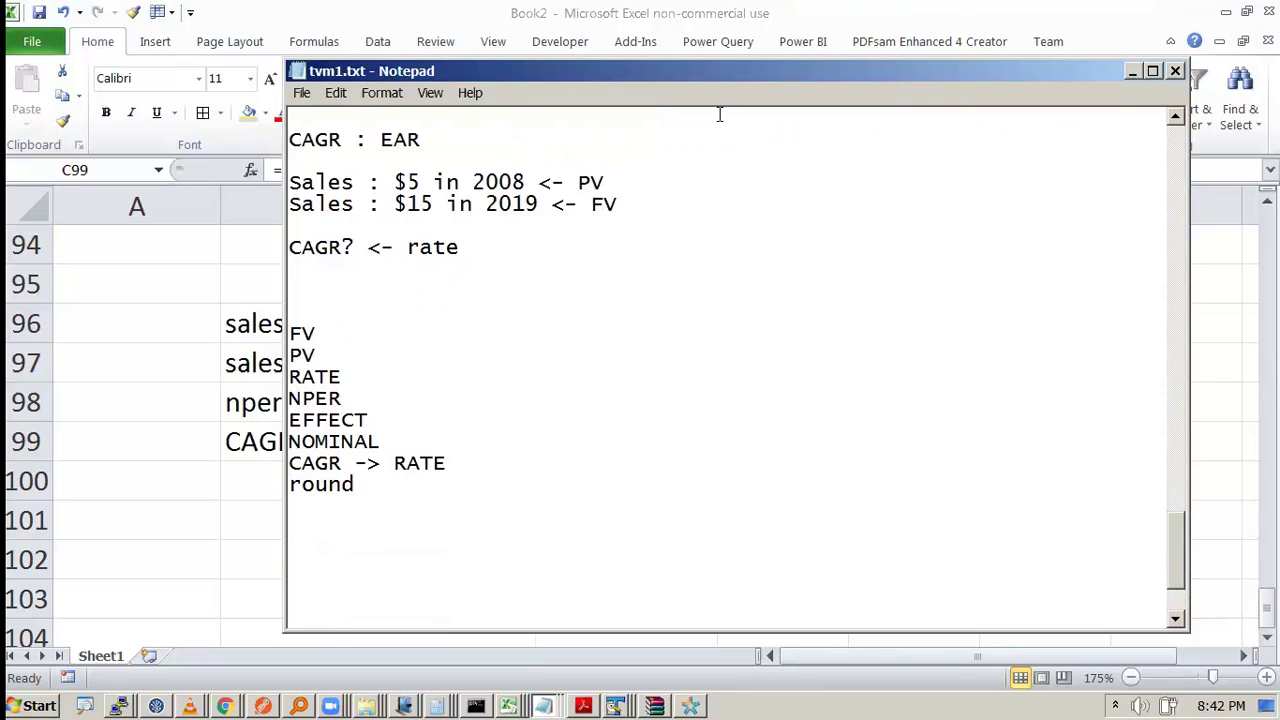